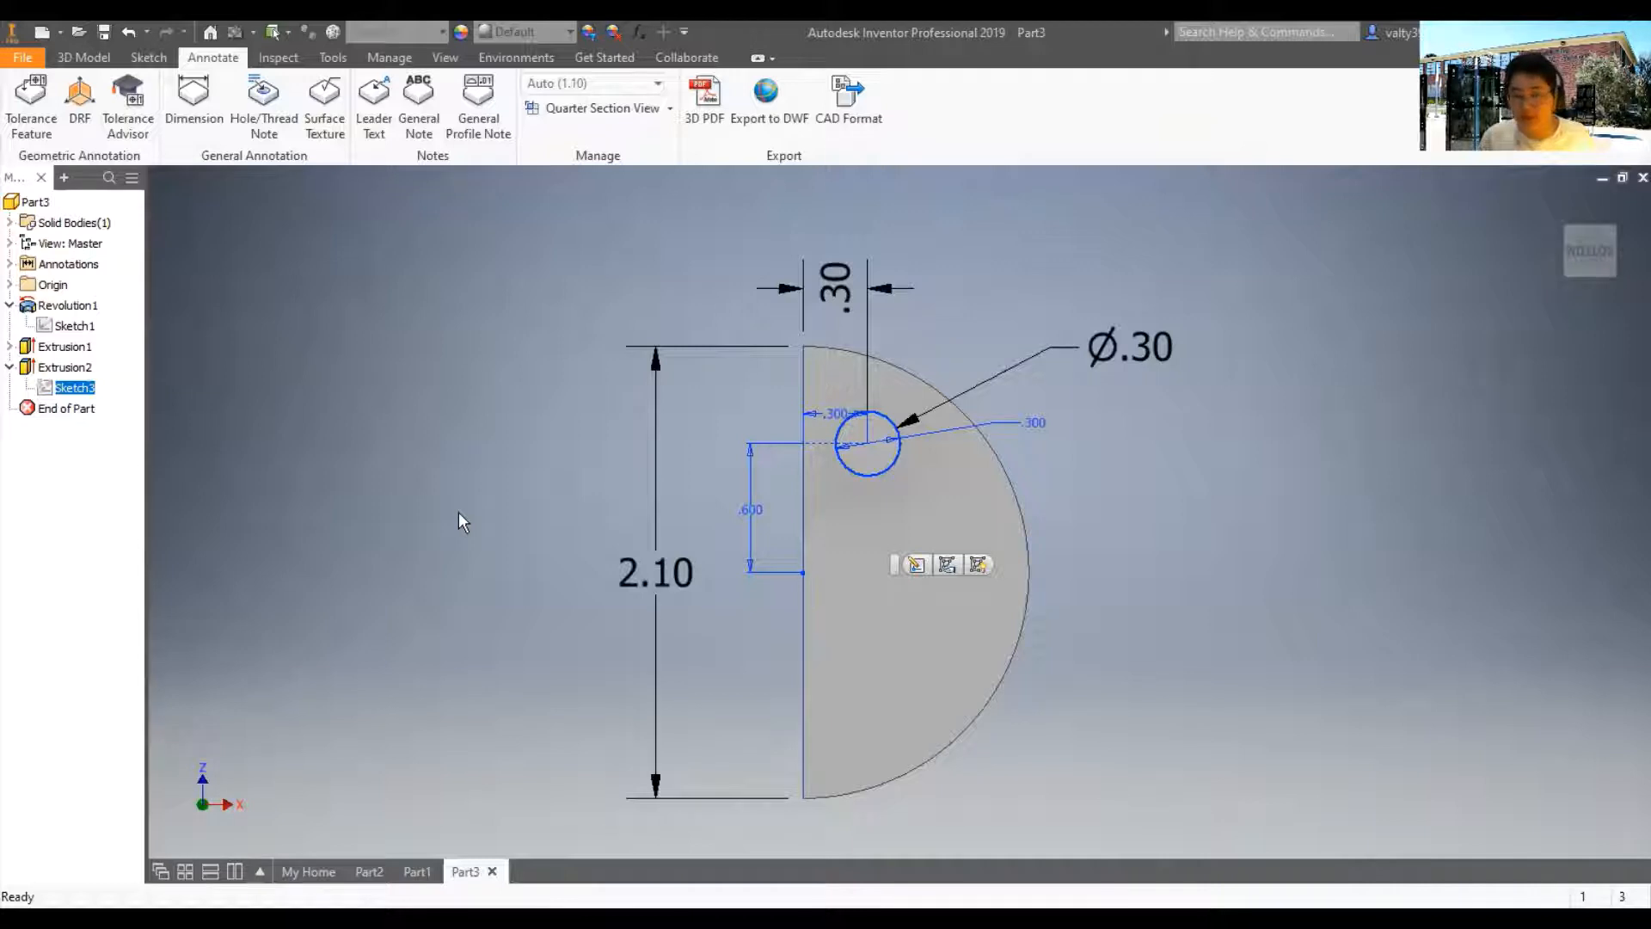
# Create a new part from the Standard.ipt template and start a 2D sketch on the horizontal XZ plane
pyautogui.click(33, 59)
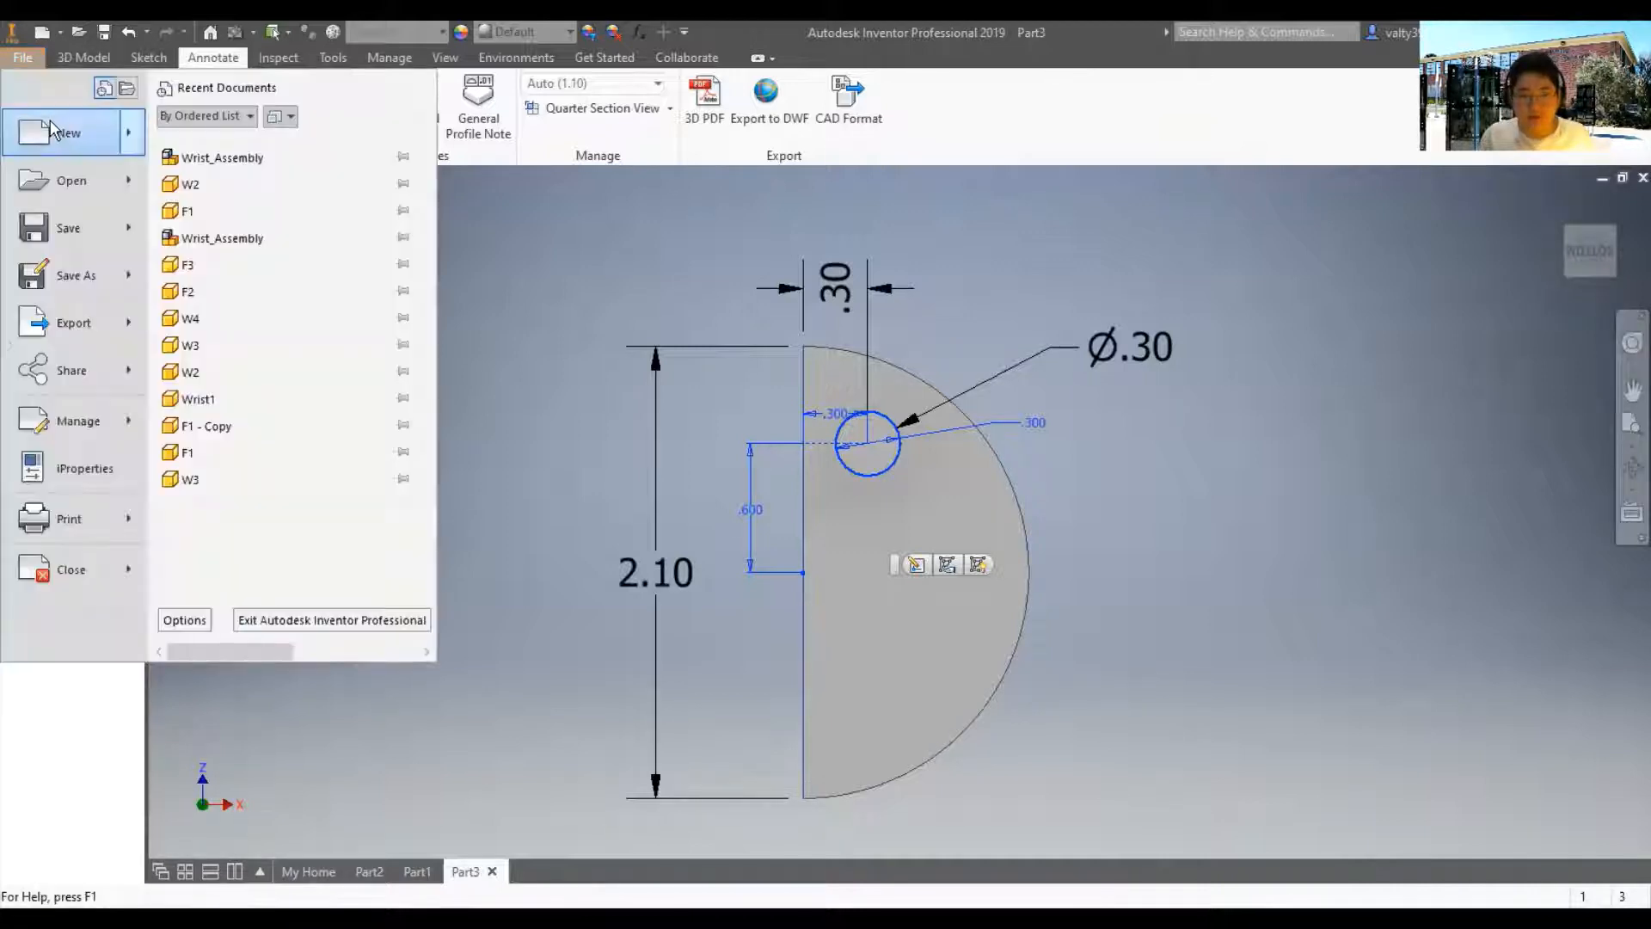
pyautogui.click(53, 131)
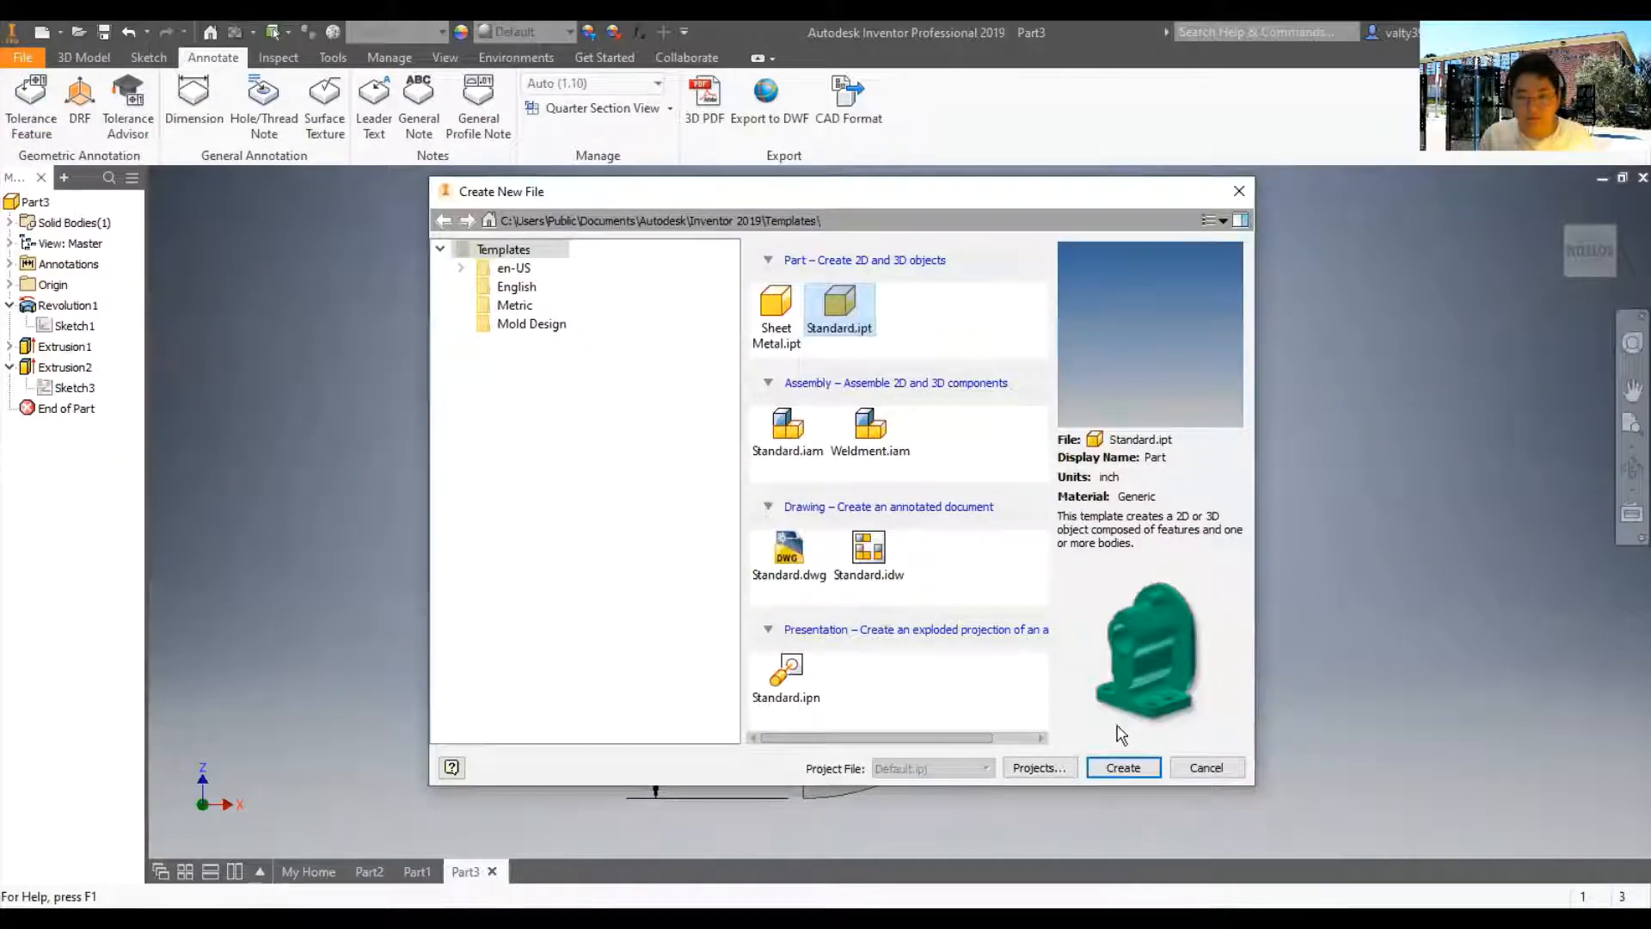
pyautogui.click(1123, 768)
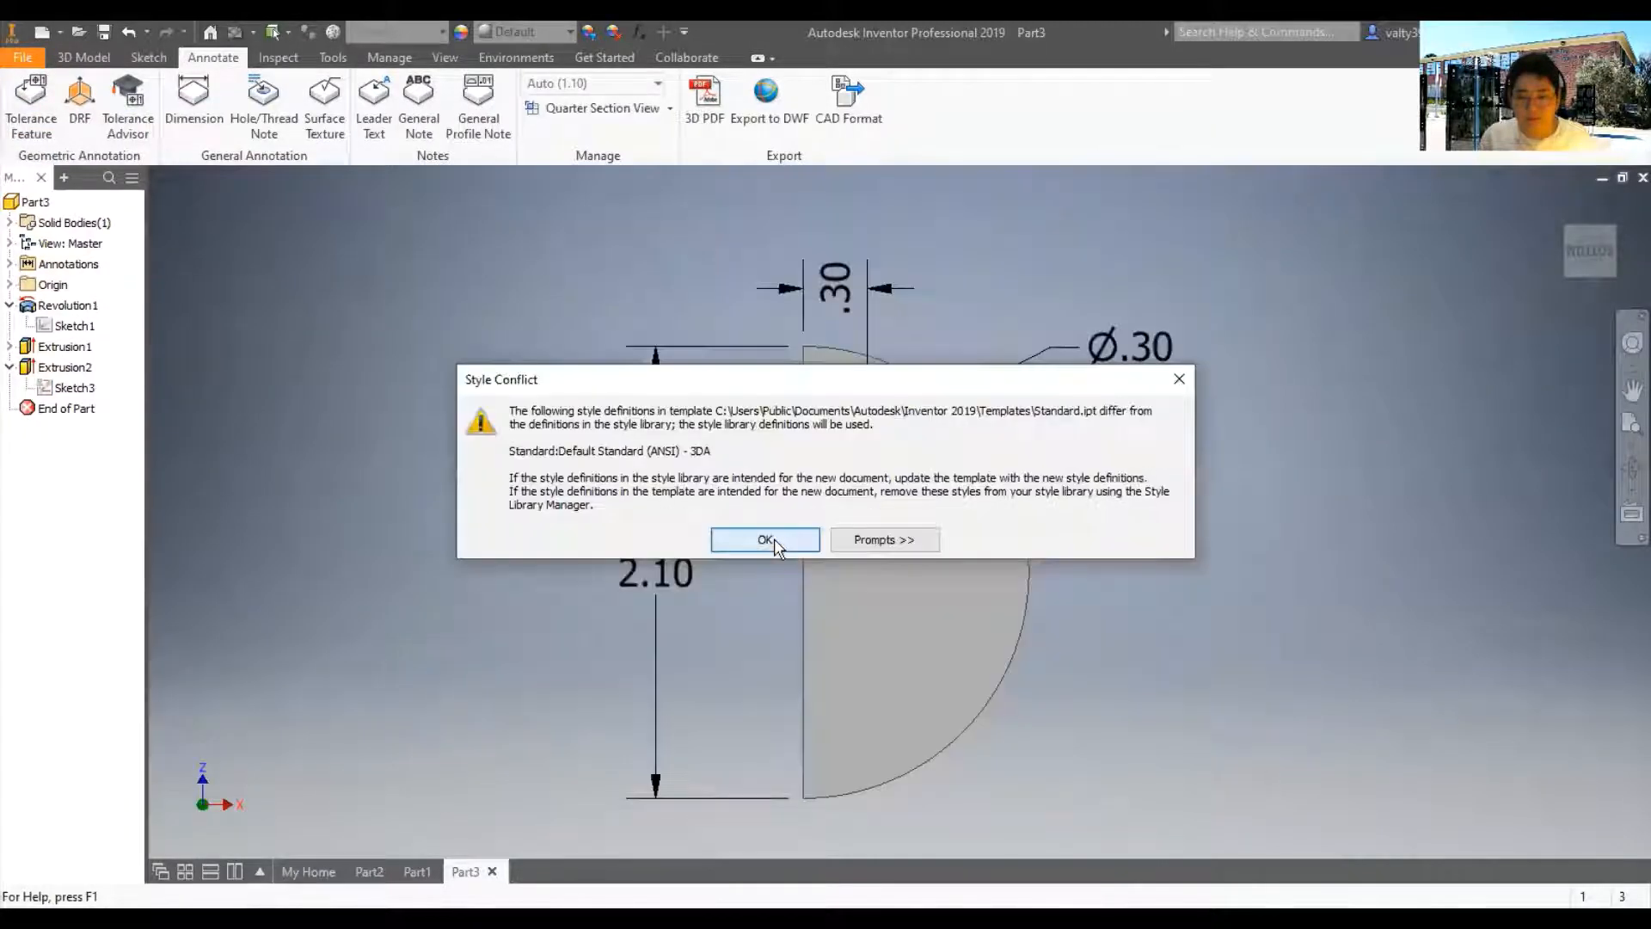
pyautogui.click(766, 539)
pyautogui.click(39, 99)
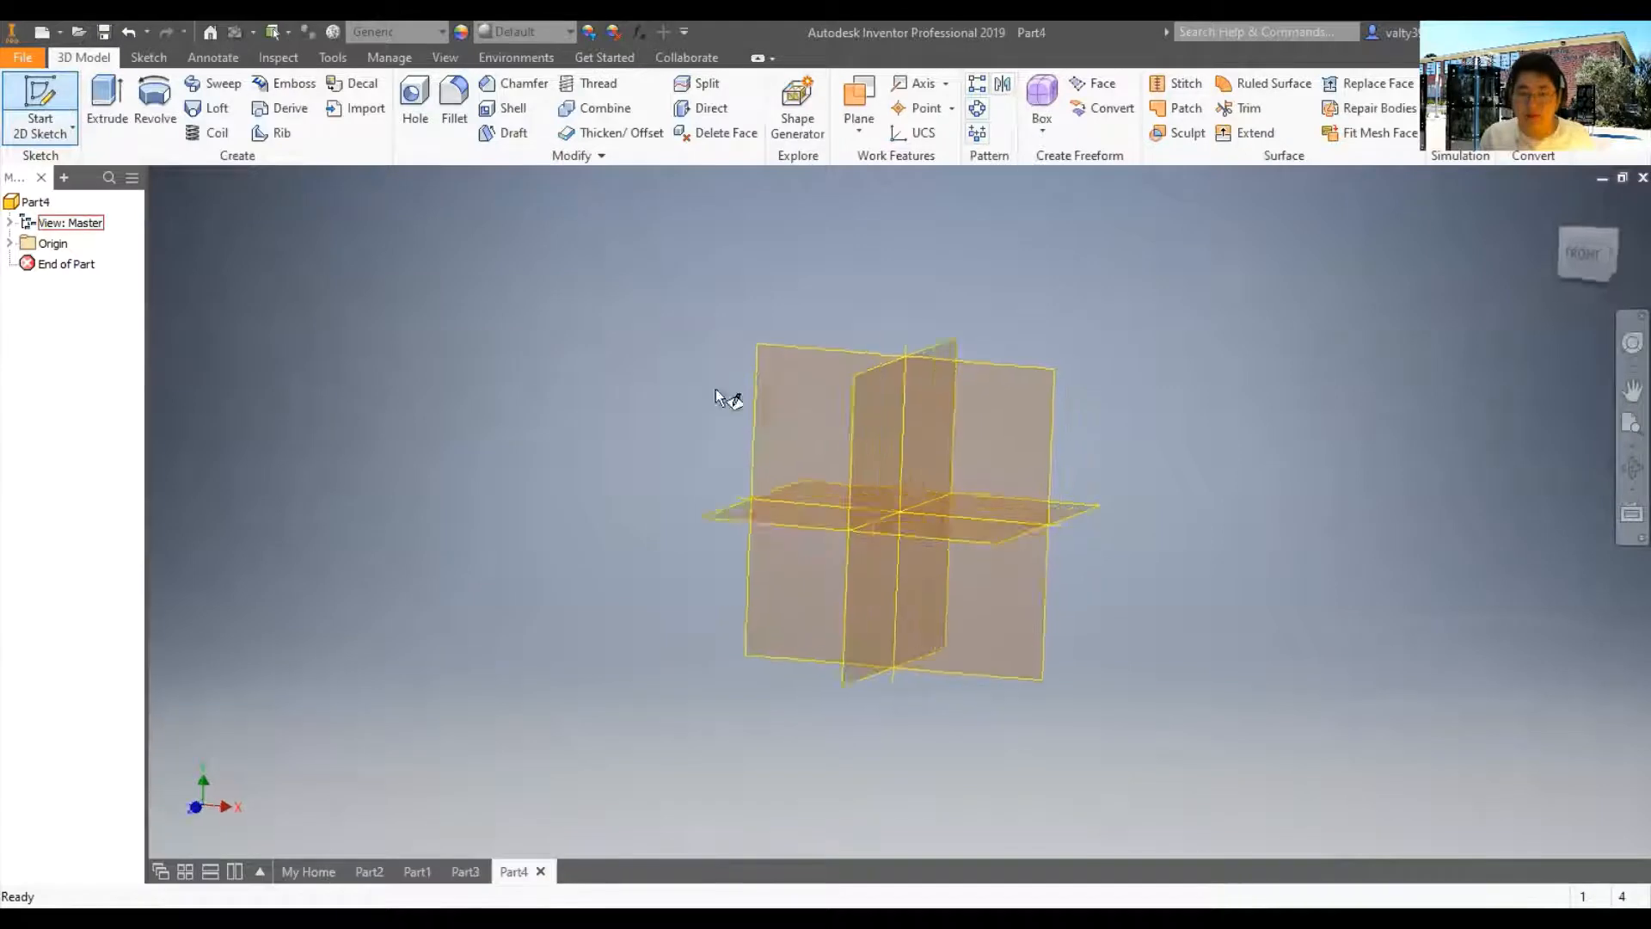
pyautogui.click(933, 564)
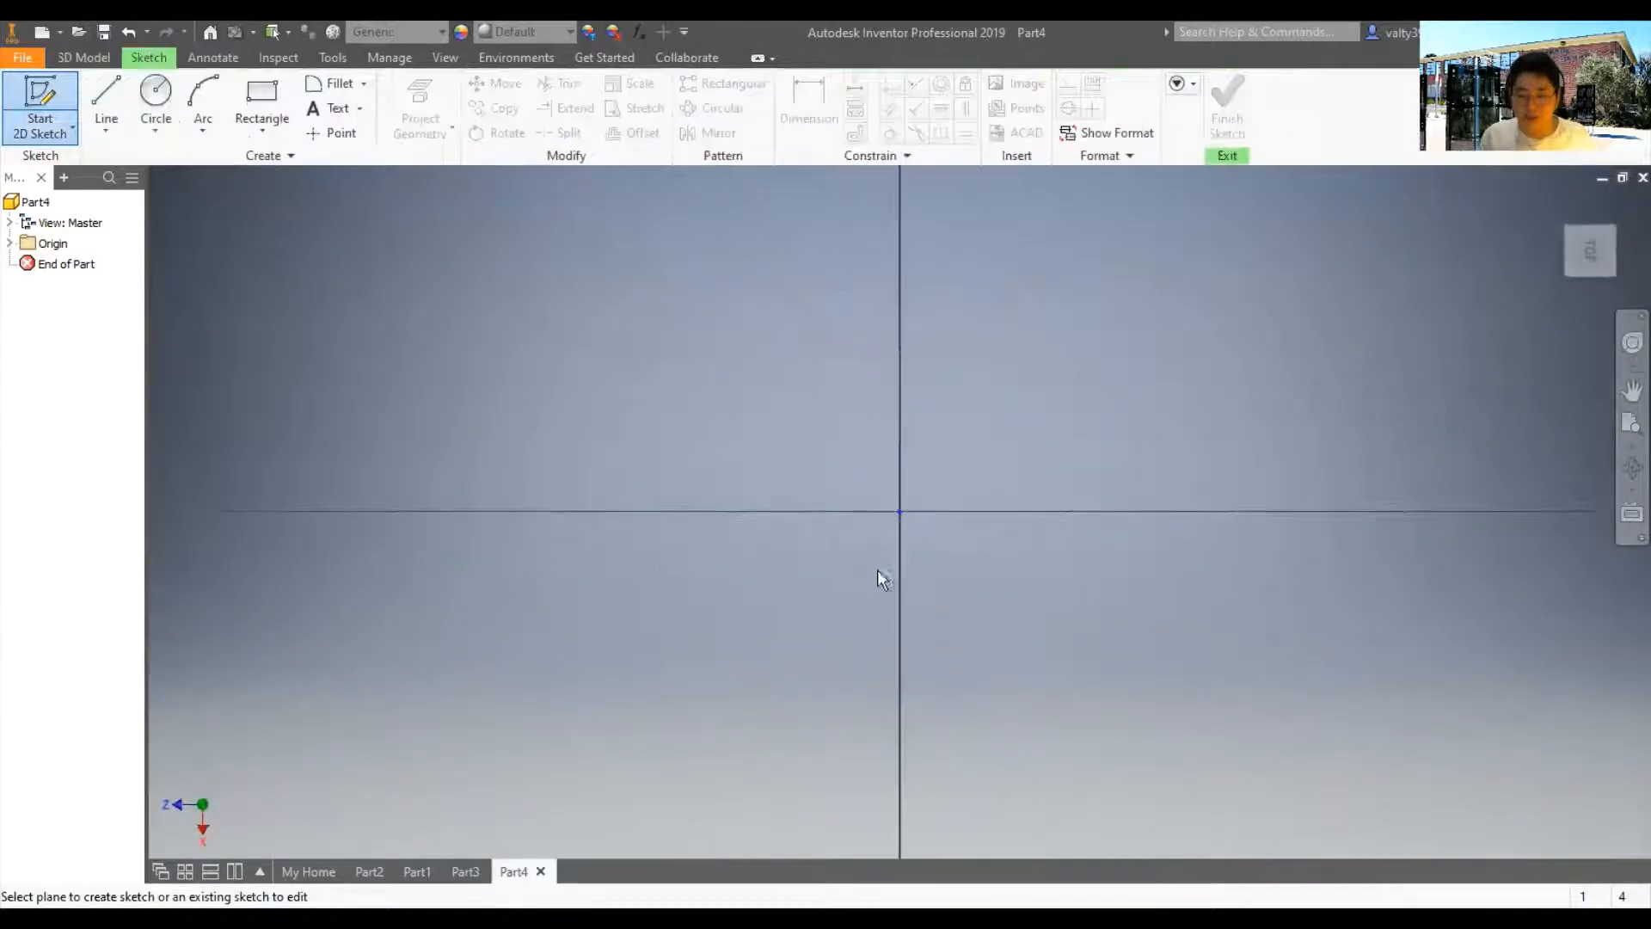
# Draw a two-point rectangle about 0.92 in by 0.49 in, with its left edge on the vertical axis and spanning the origin
pyautogui.click(278, 127)
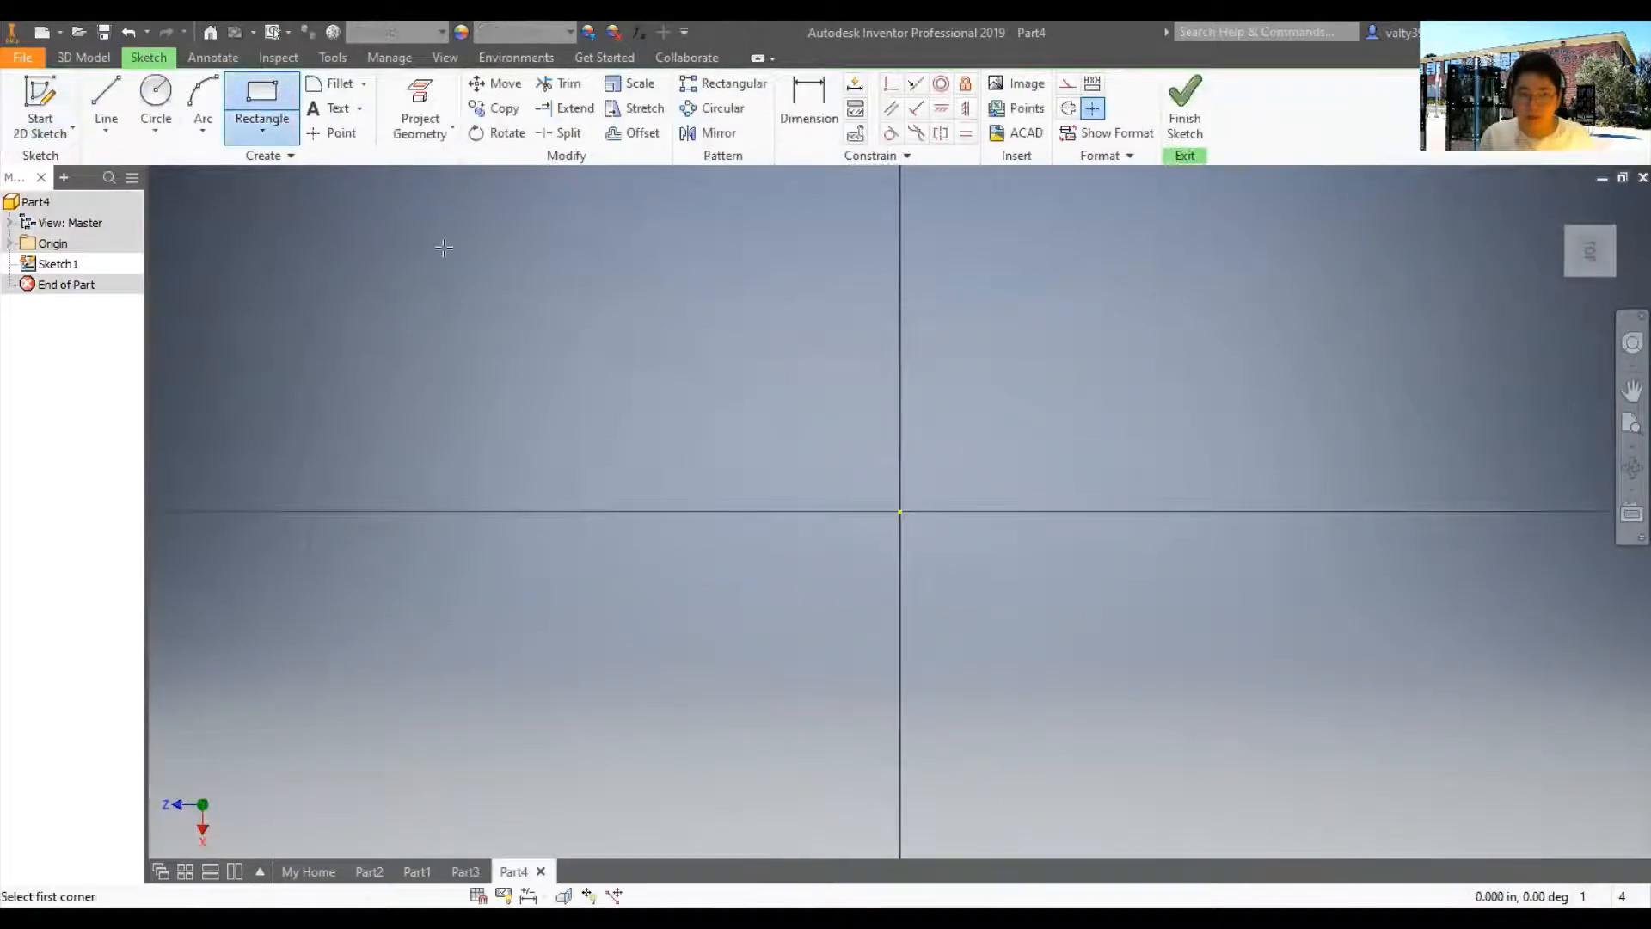
pyautogui.click(263, 129)
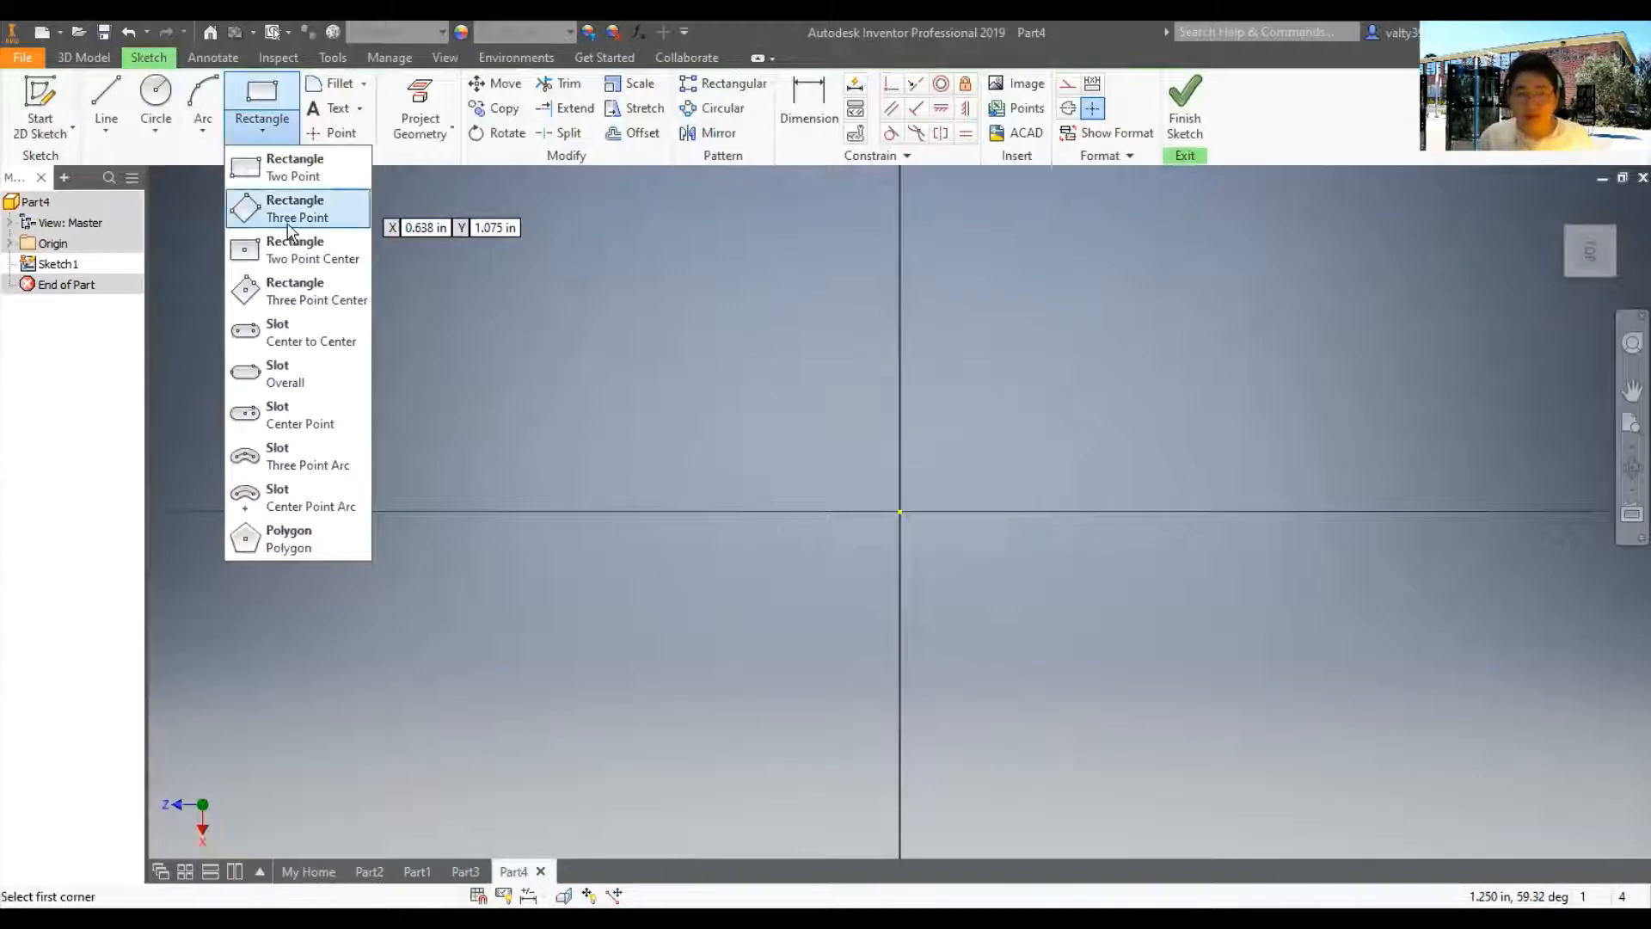
pyautogui.click(293, 166)
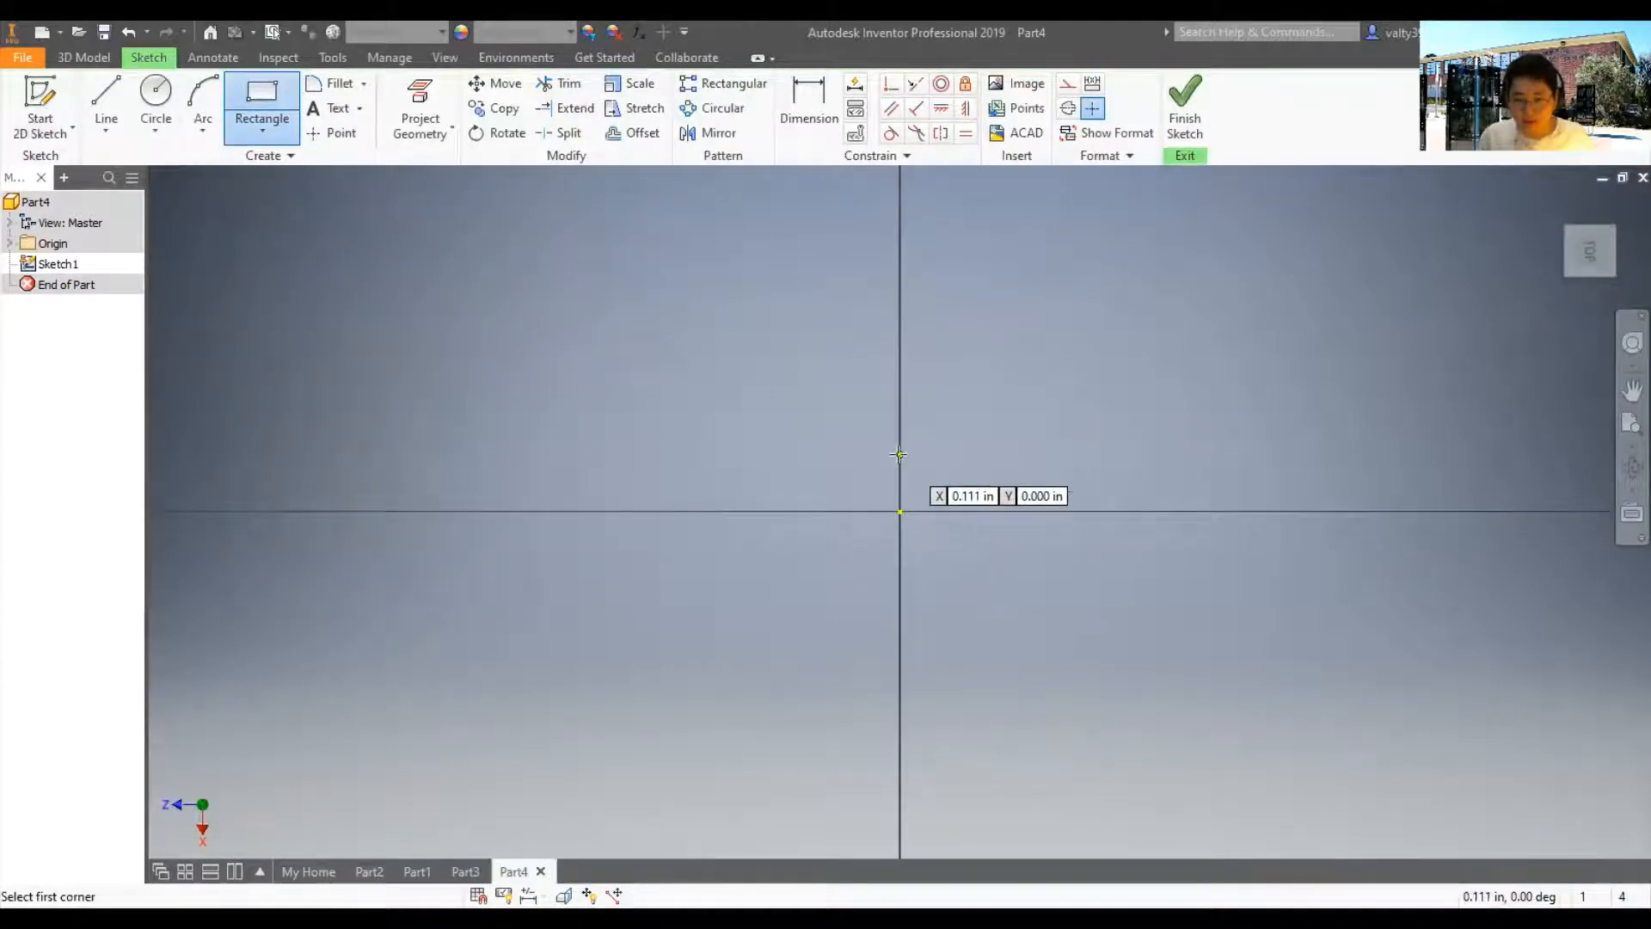
pyautogui.click(901, 410)
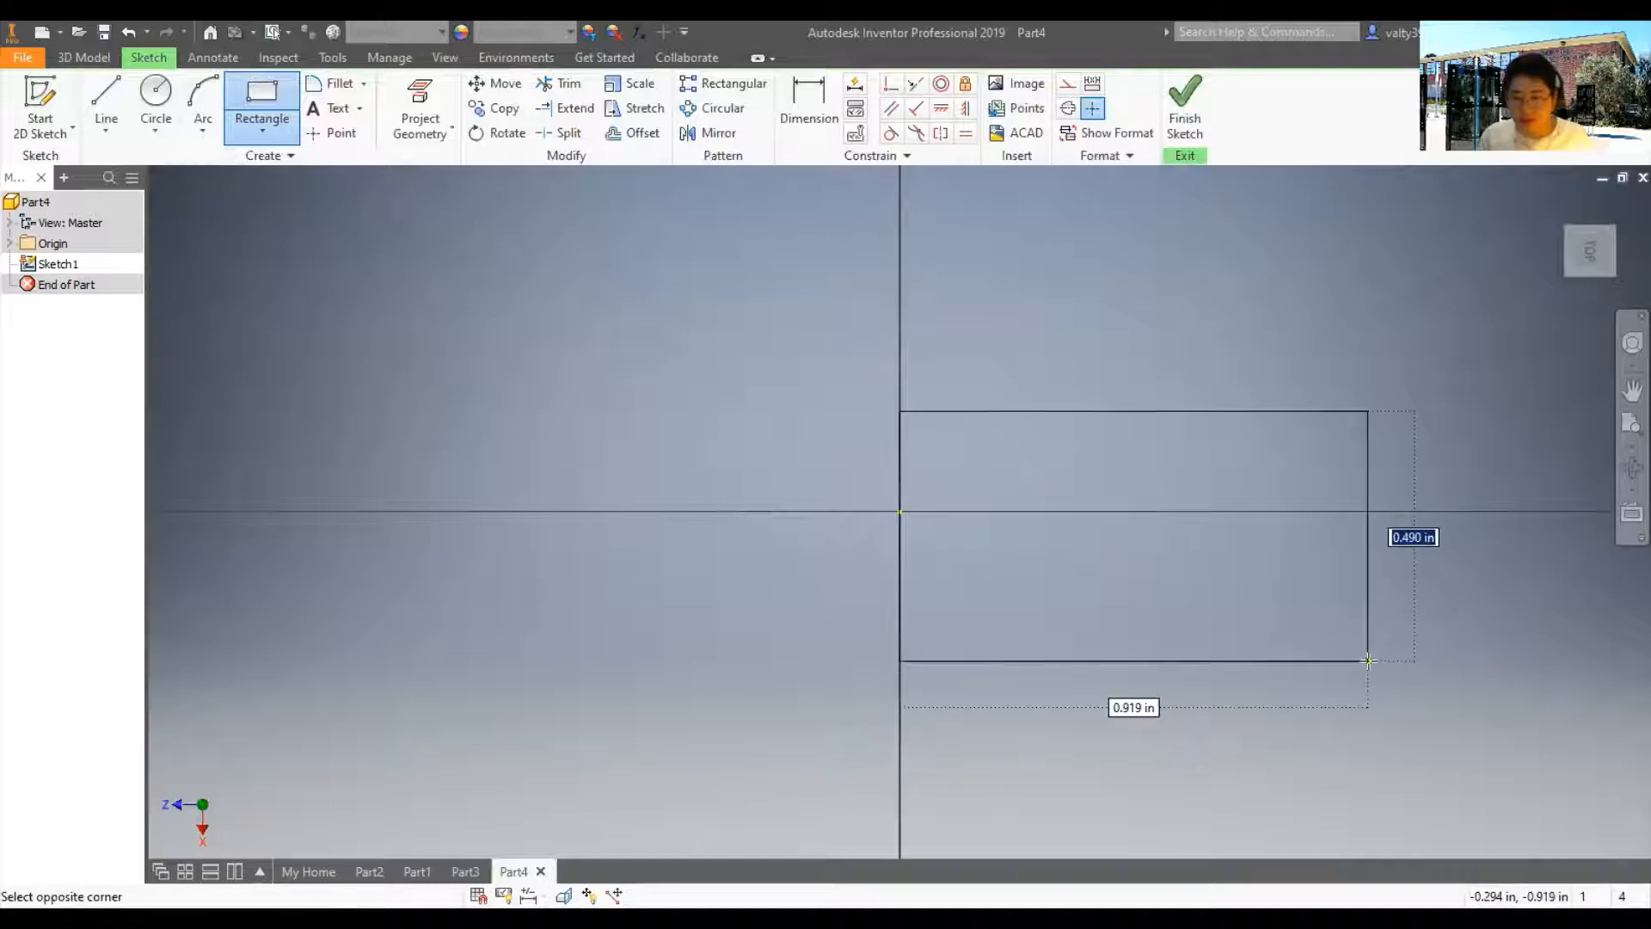
pyautogui.click(1368, 662)
pyautogui.click(807, 110)
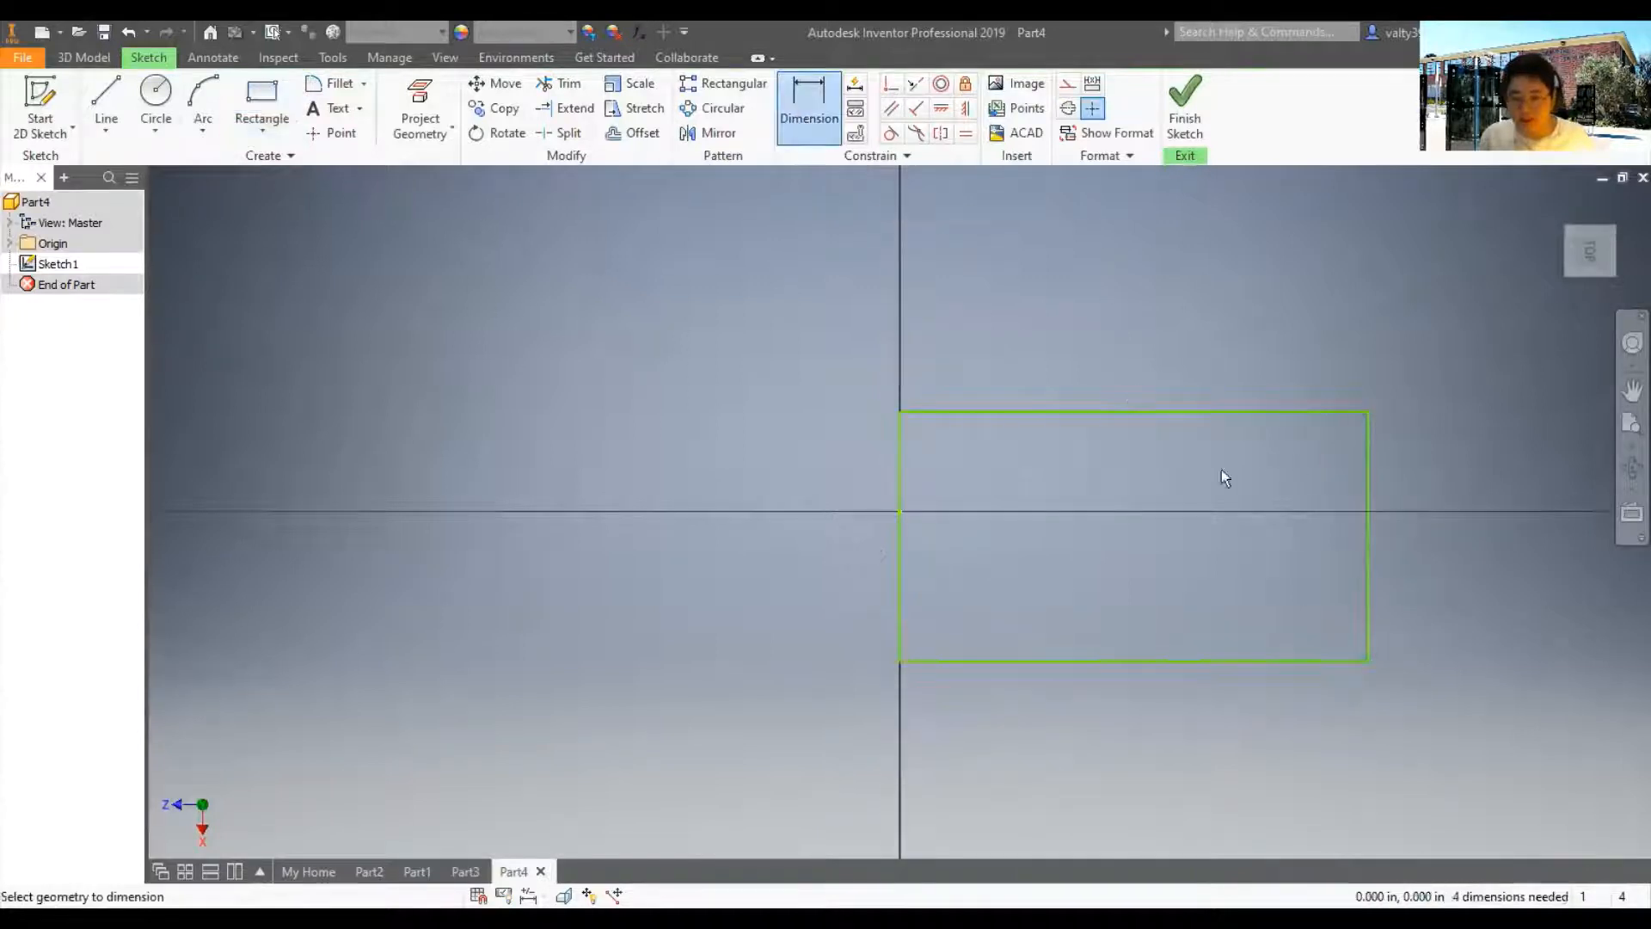
pyautogui.rightClick(735, 413)
pyautogui.click(688, 409)
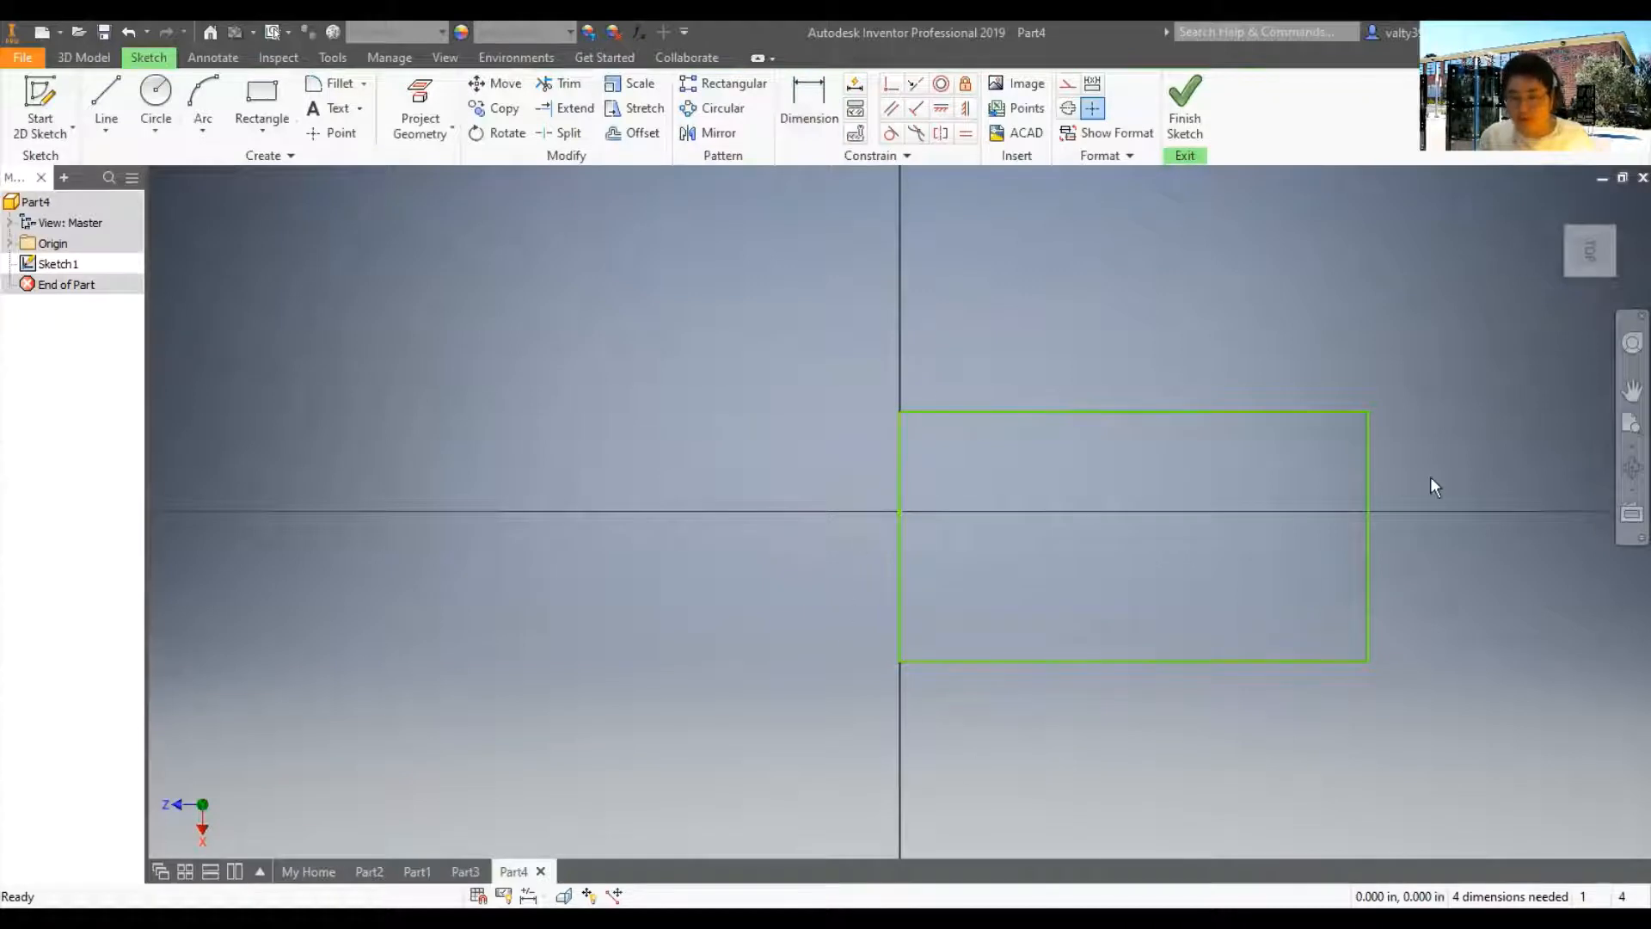
# Dimension the rectangle's left edge as 2.1 in, matching the straight edge of the half-disc in Part3
pyautogui.press('d')
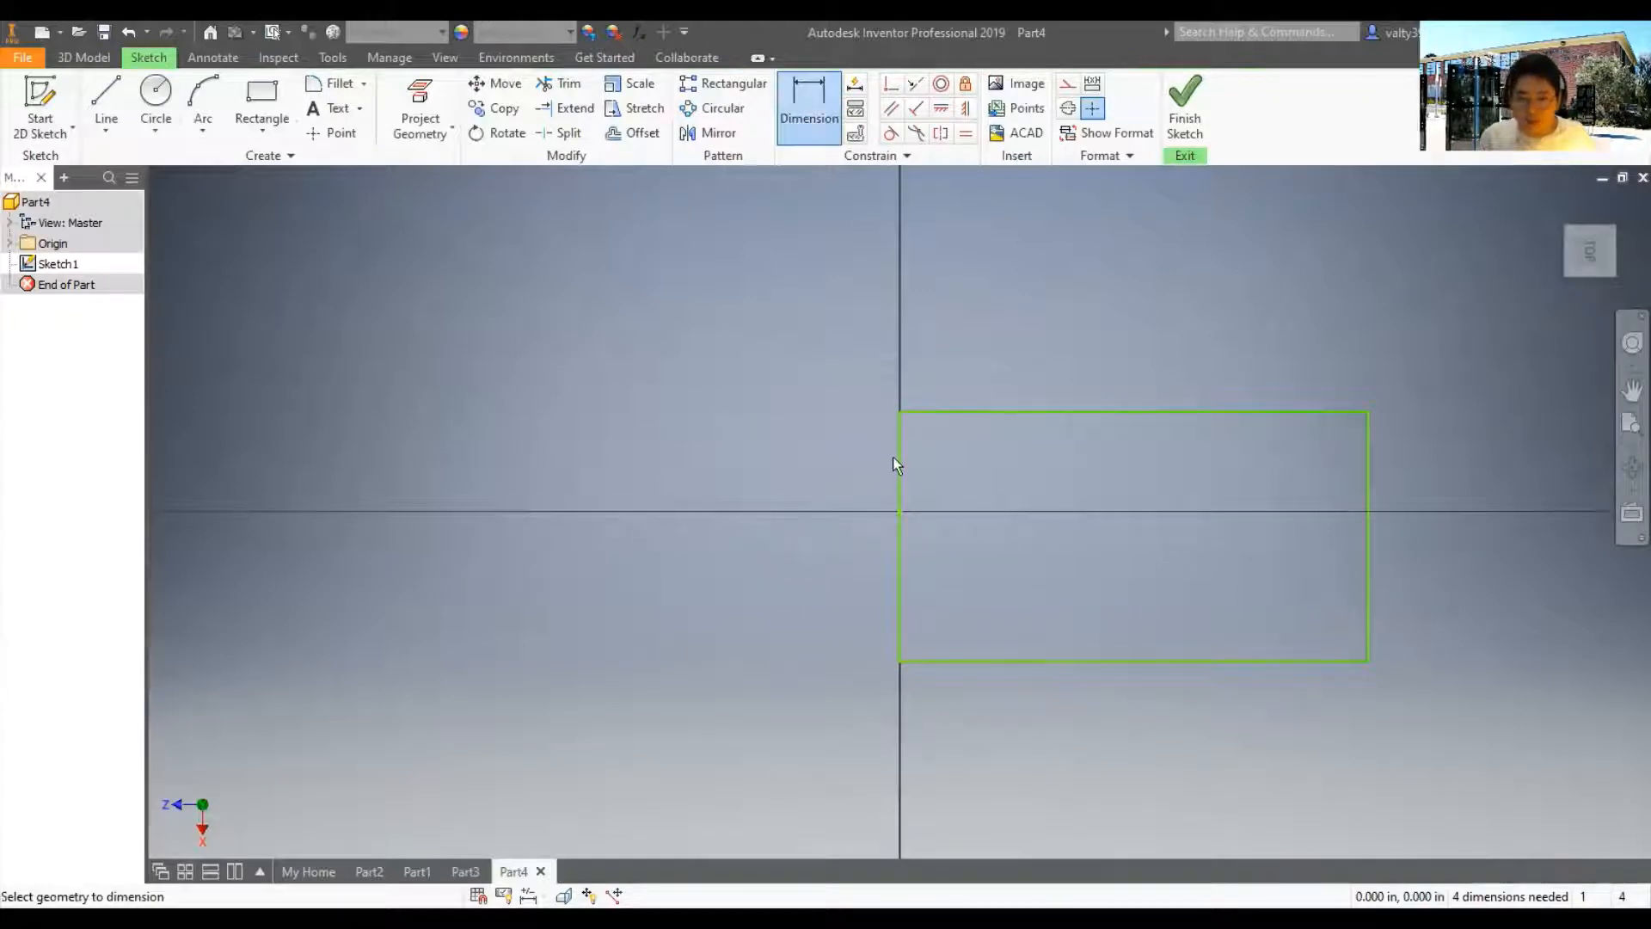
pyautogui.click(899, 460)
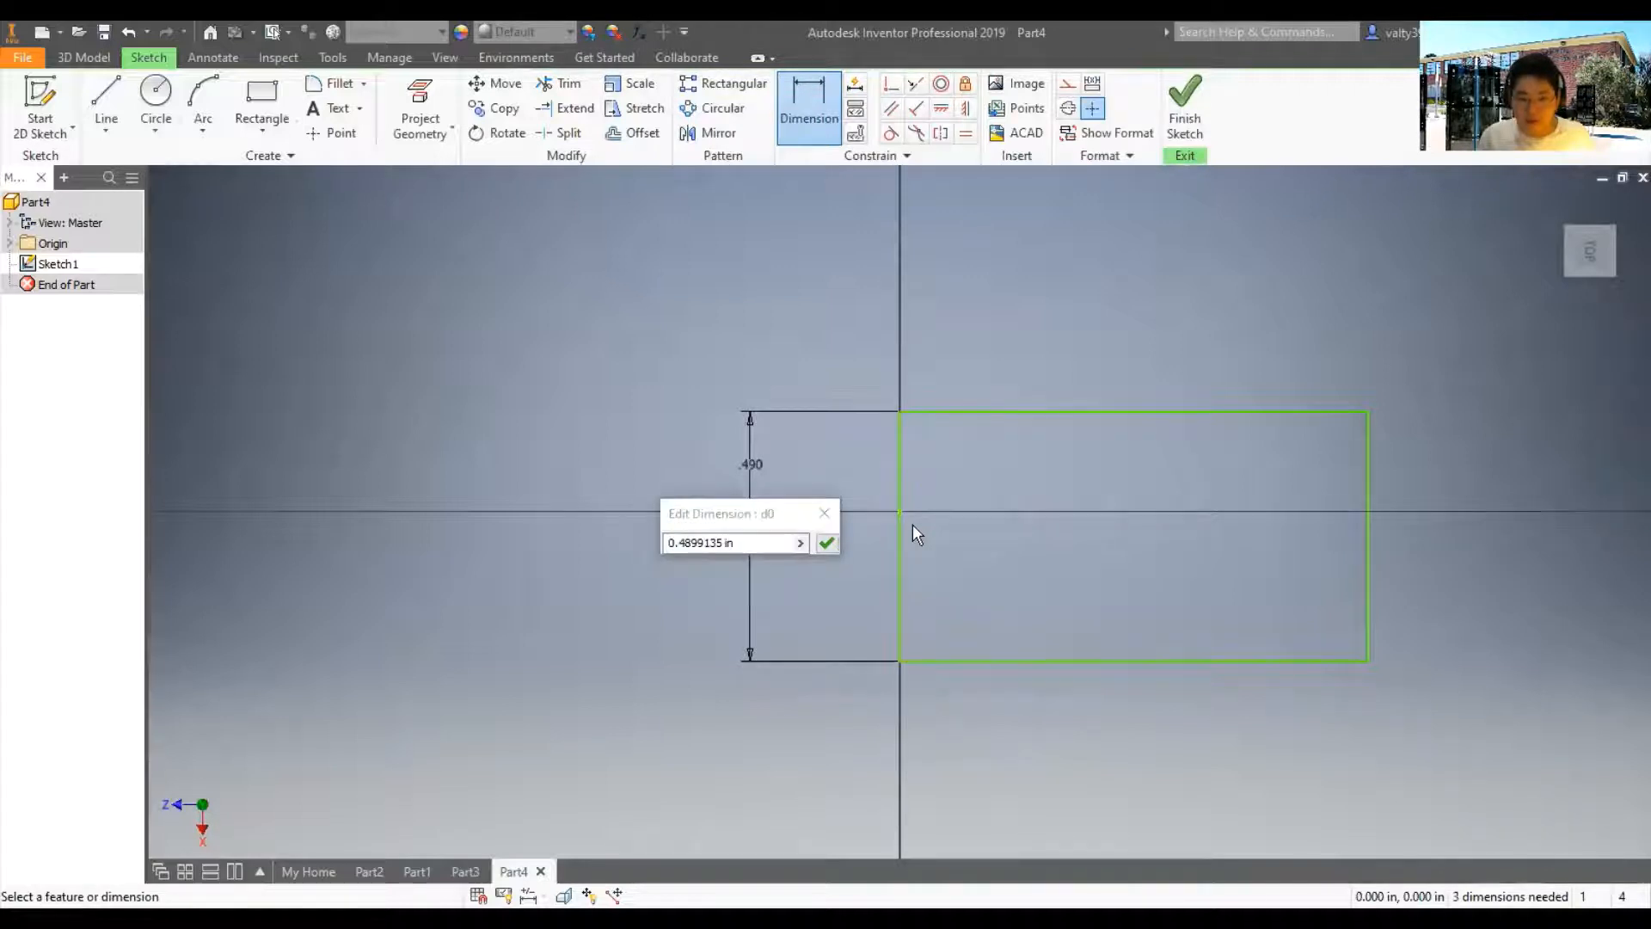
pyautogui.click(464, 871)
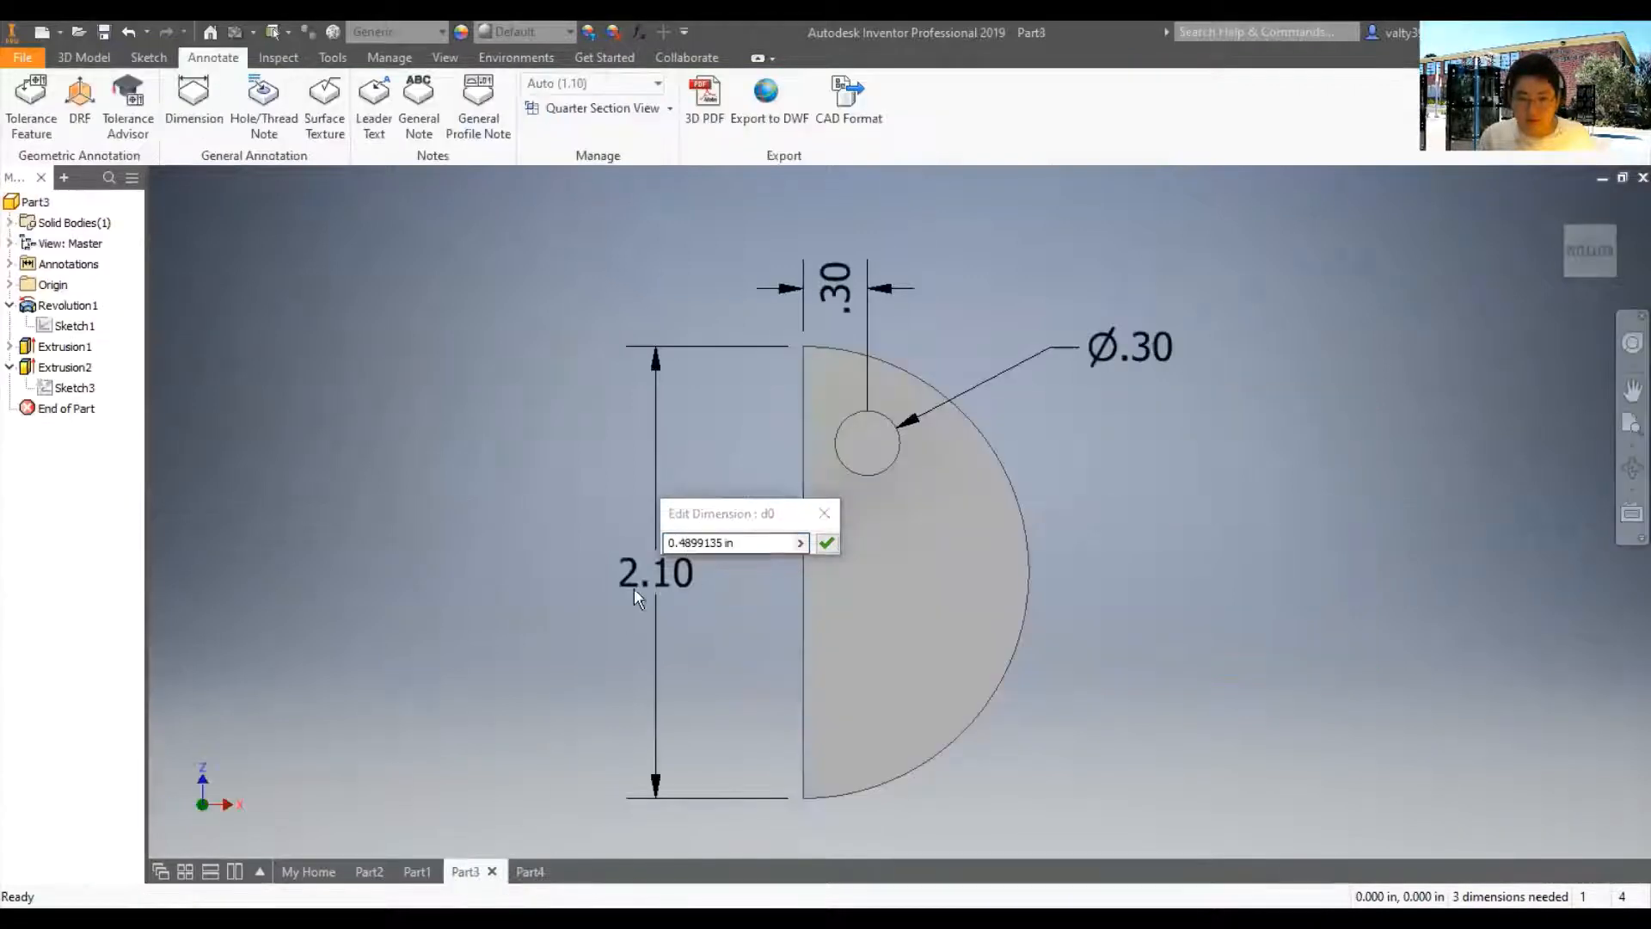
pyautogui.click(516, 871)
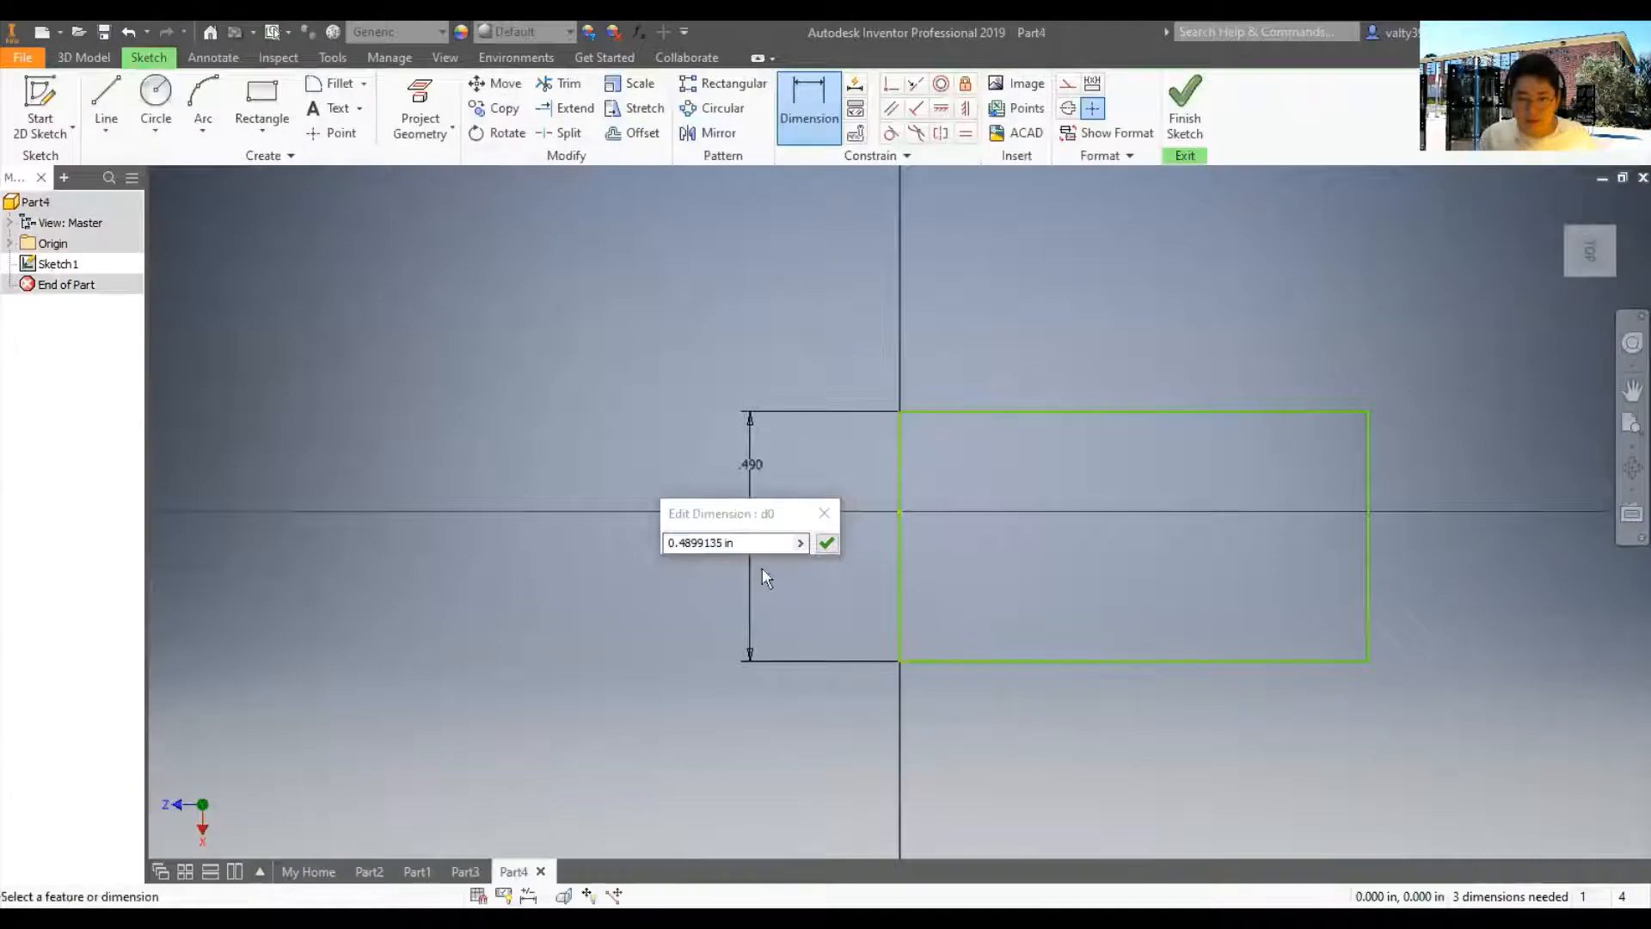
pyautogui.tripleClick(727, 543)
pyautogui.press('BackSpace')
pyautogui.write('2')
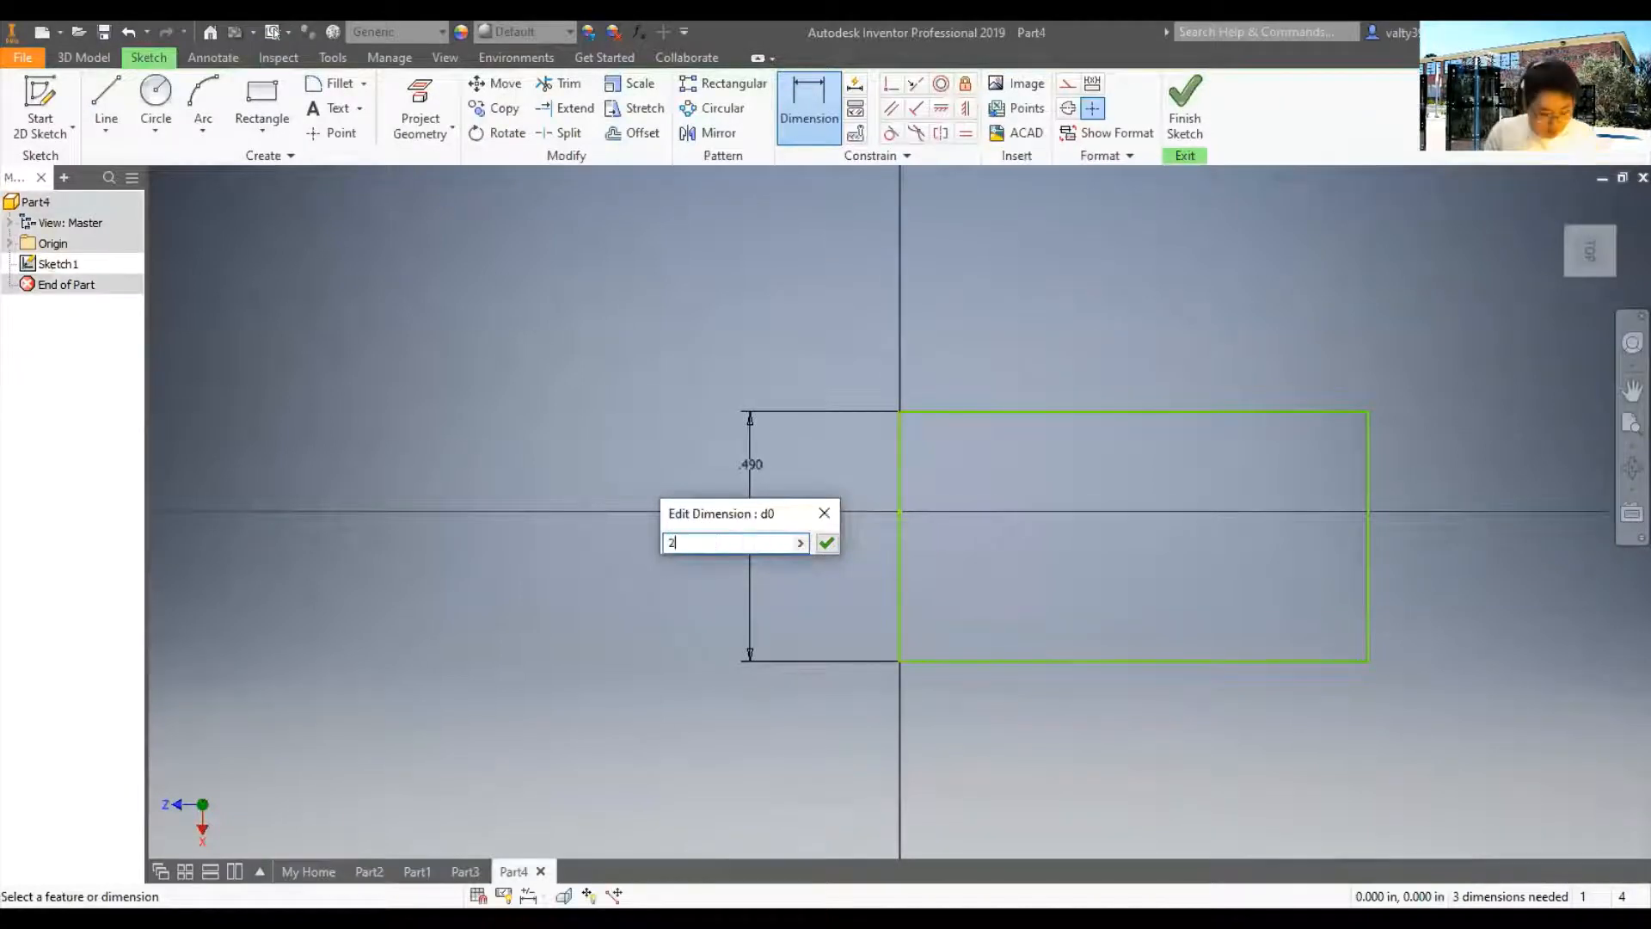
pyautogui.write('.1')
pyautogui.press('Return')
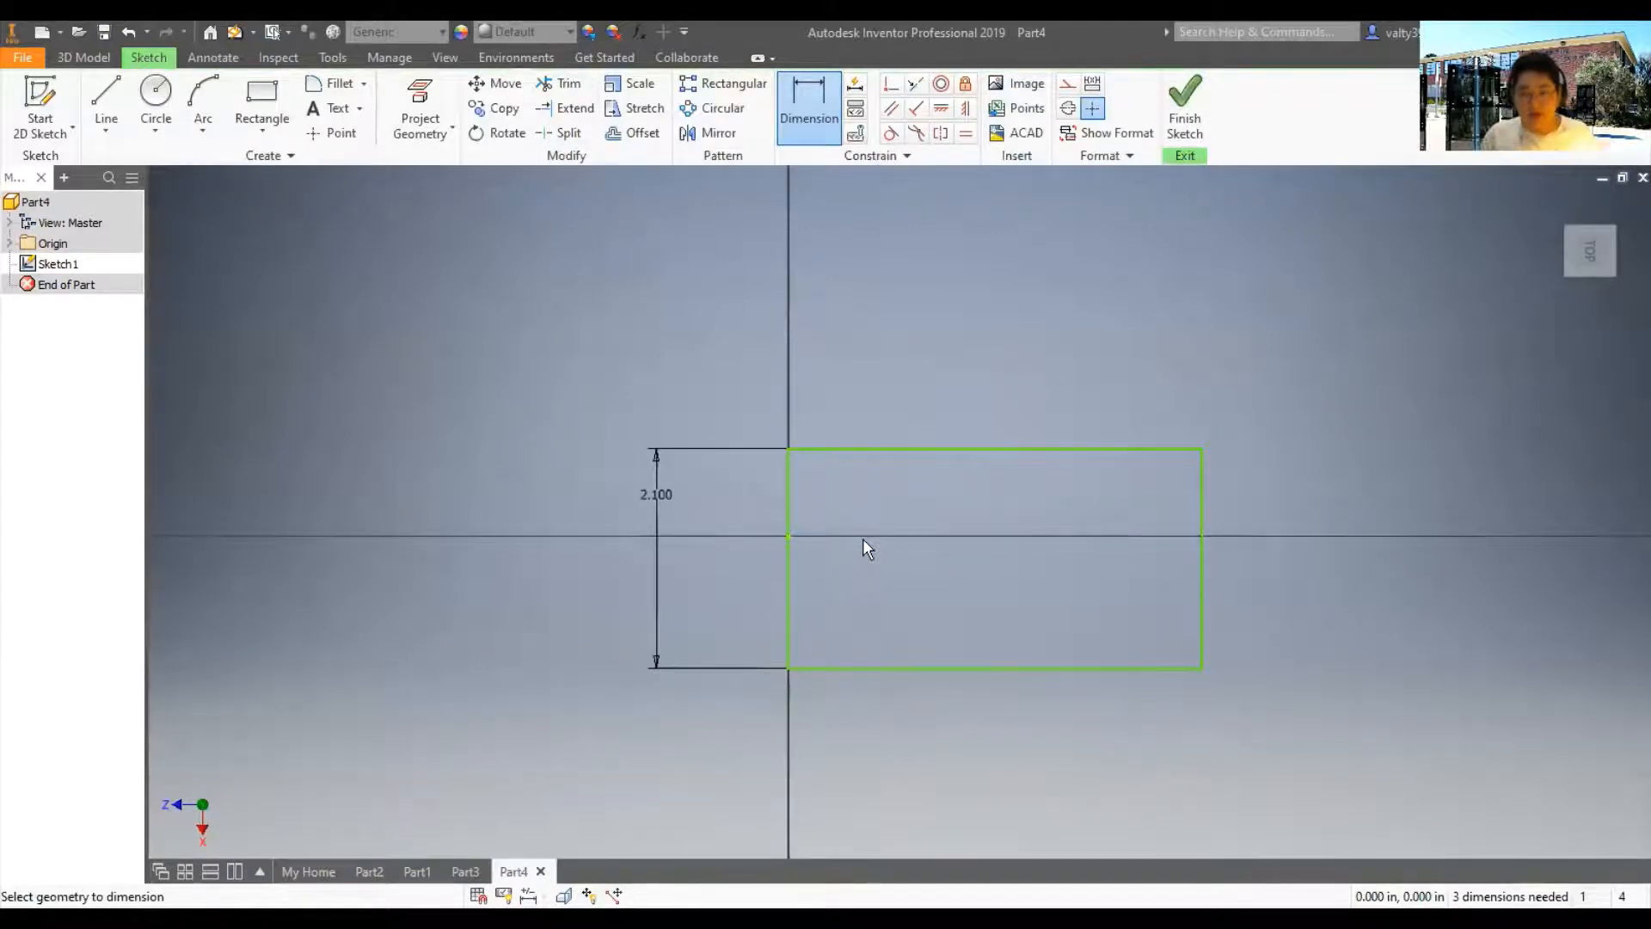
# Dimension the rectangle's upper edge as 4 in
pyautogui.click(971, 446)
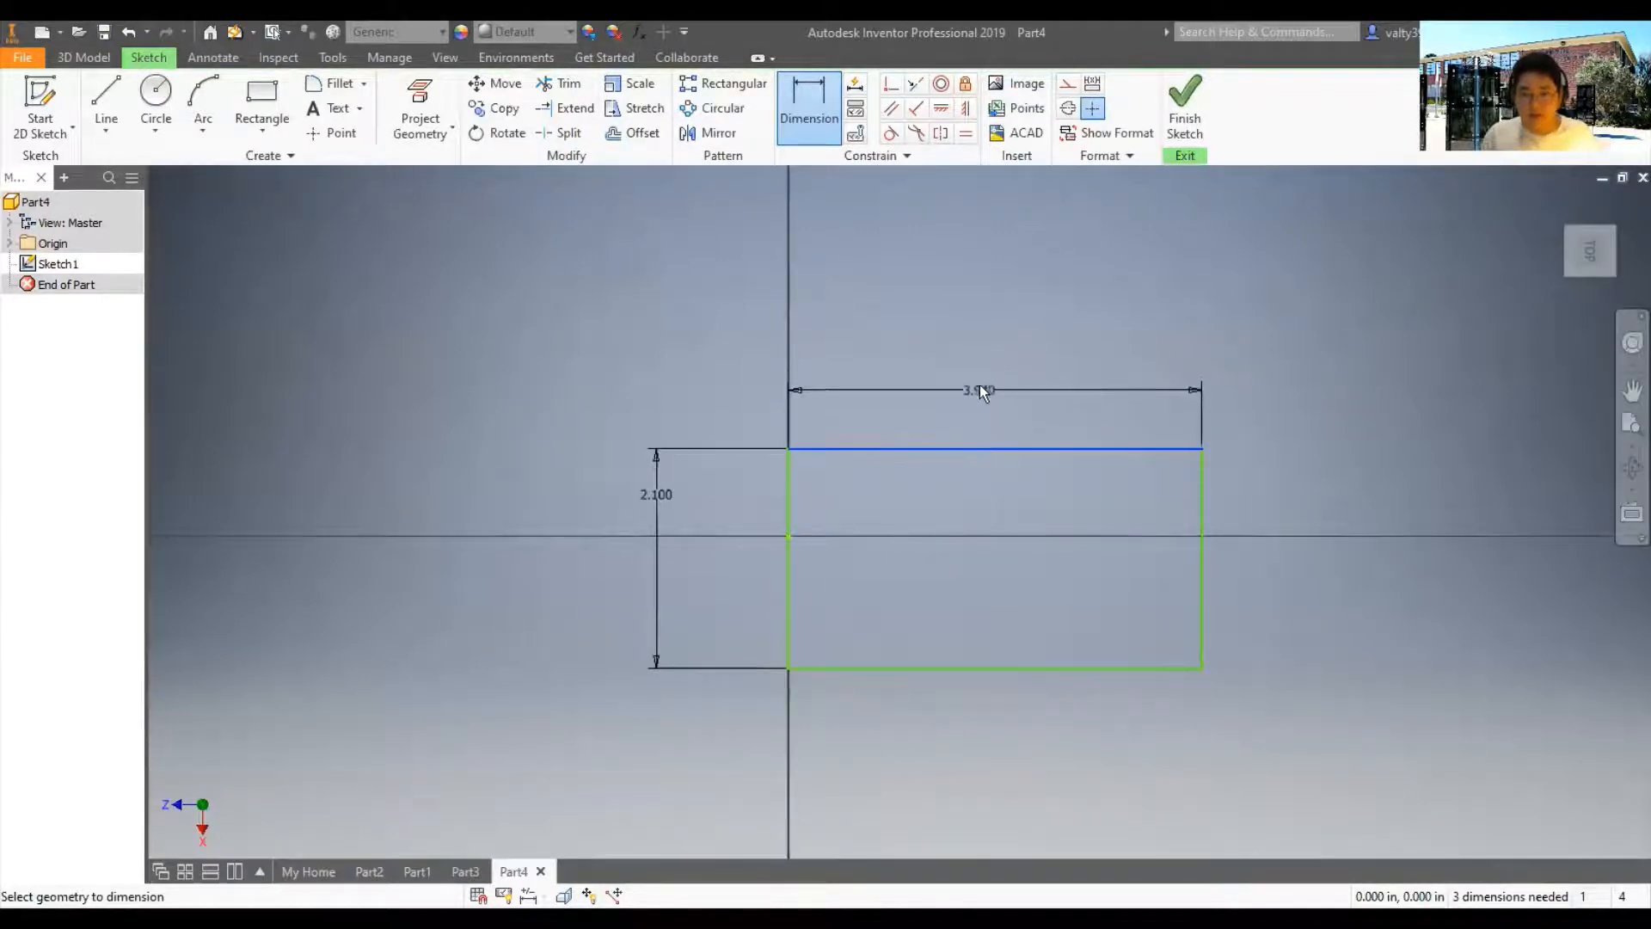
pyautogui.click(979, 374)
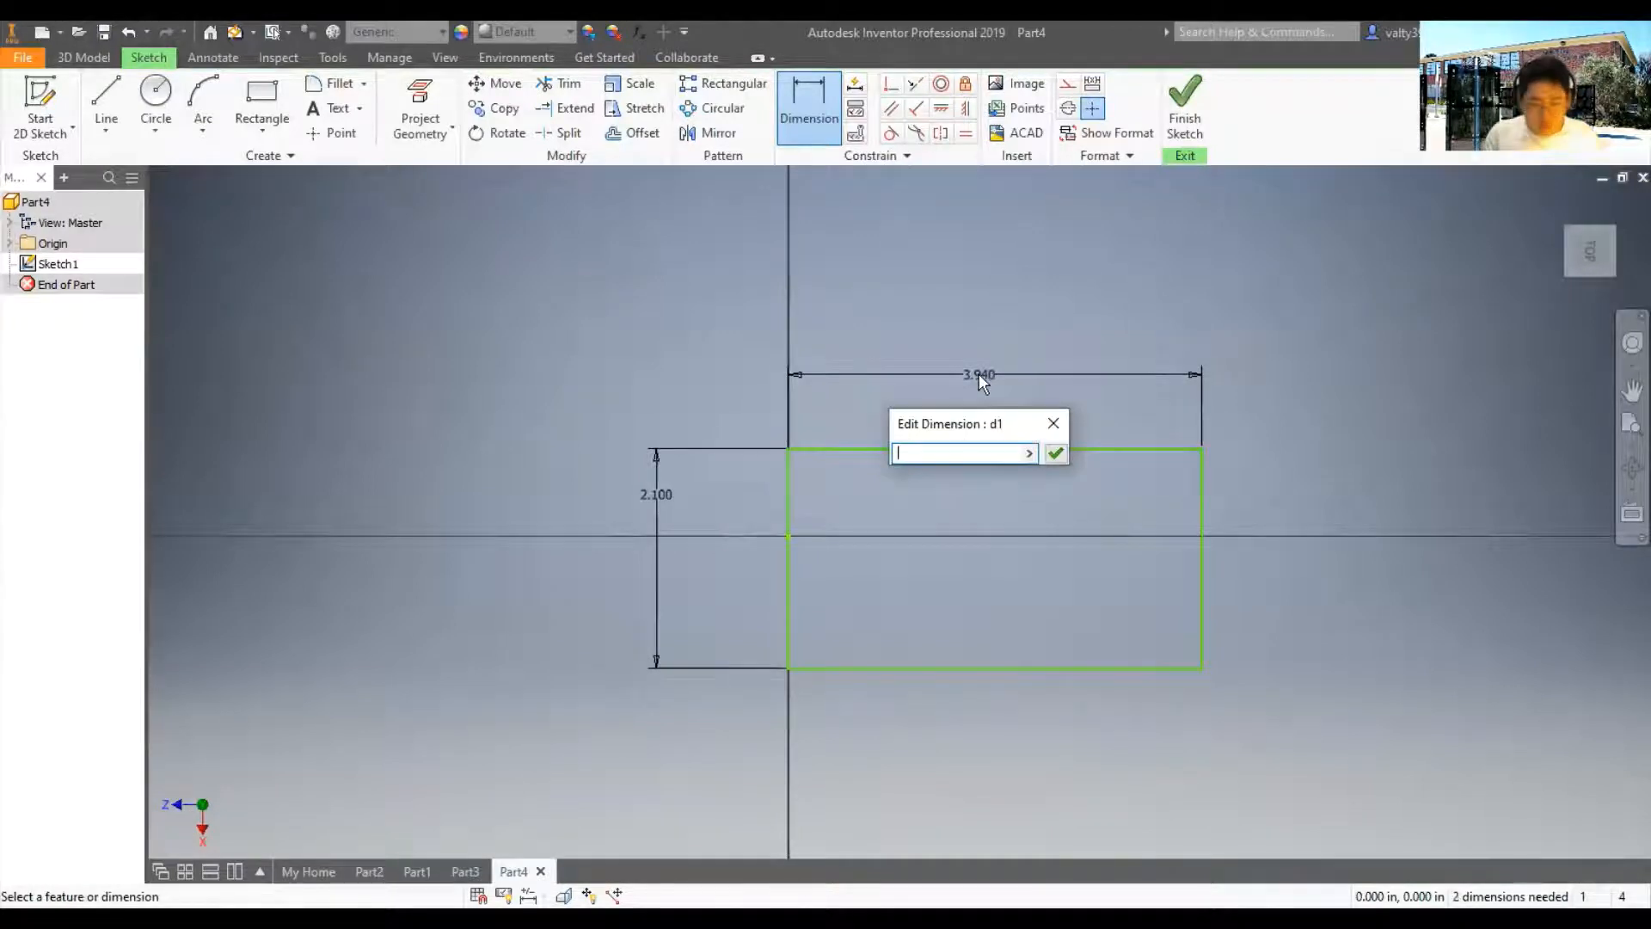
pyautogui.write('4')
pyautogui.press('Return')
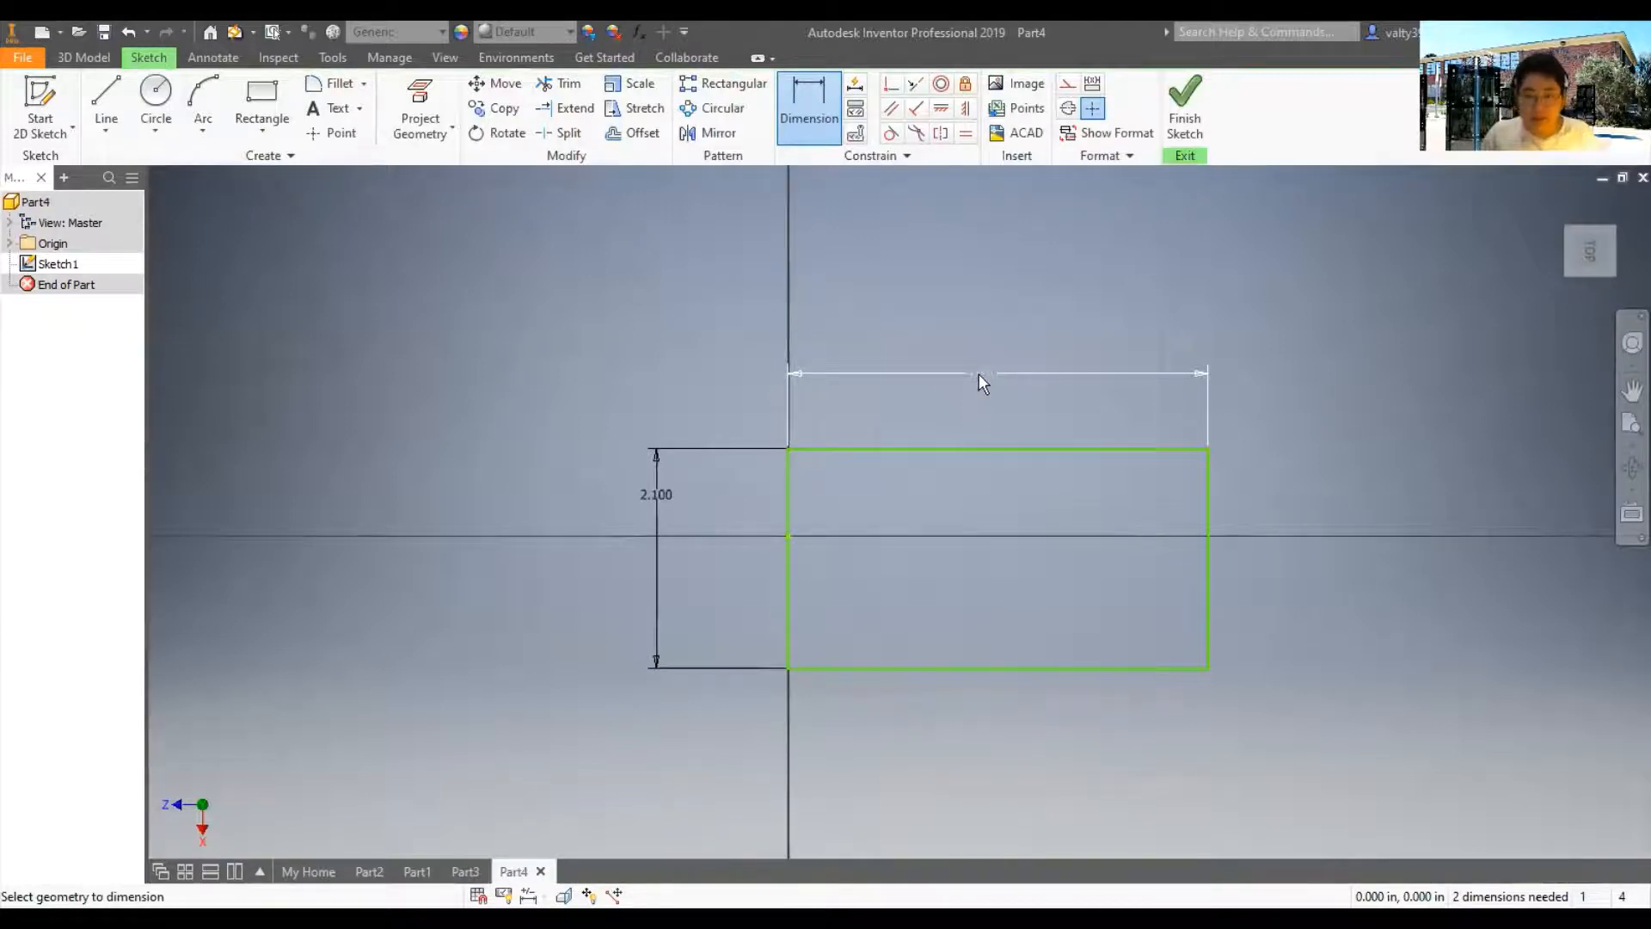
# Change the rectangle's length dimension to 3.5 in
pyautogui.click(978, 373)
pyautogui.press('BackSpace')
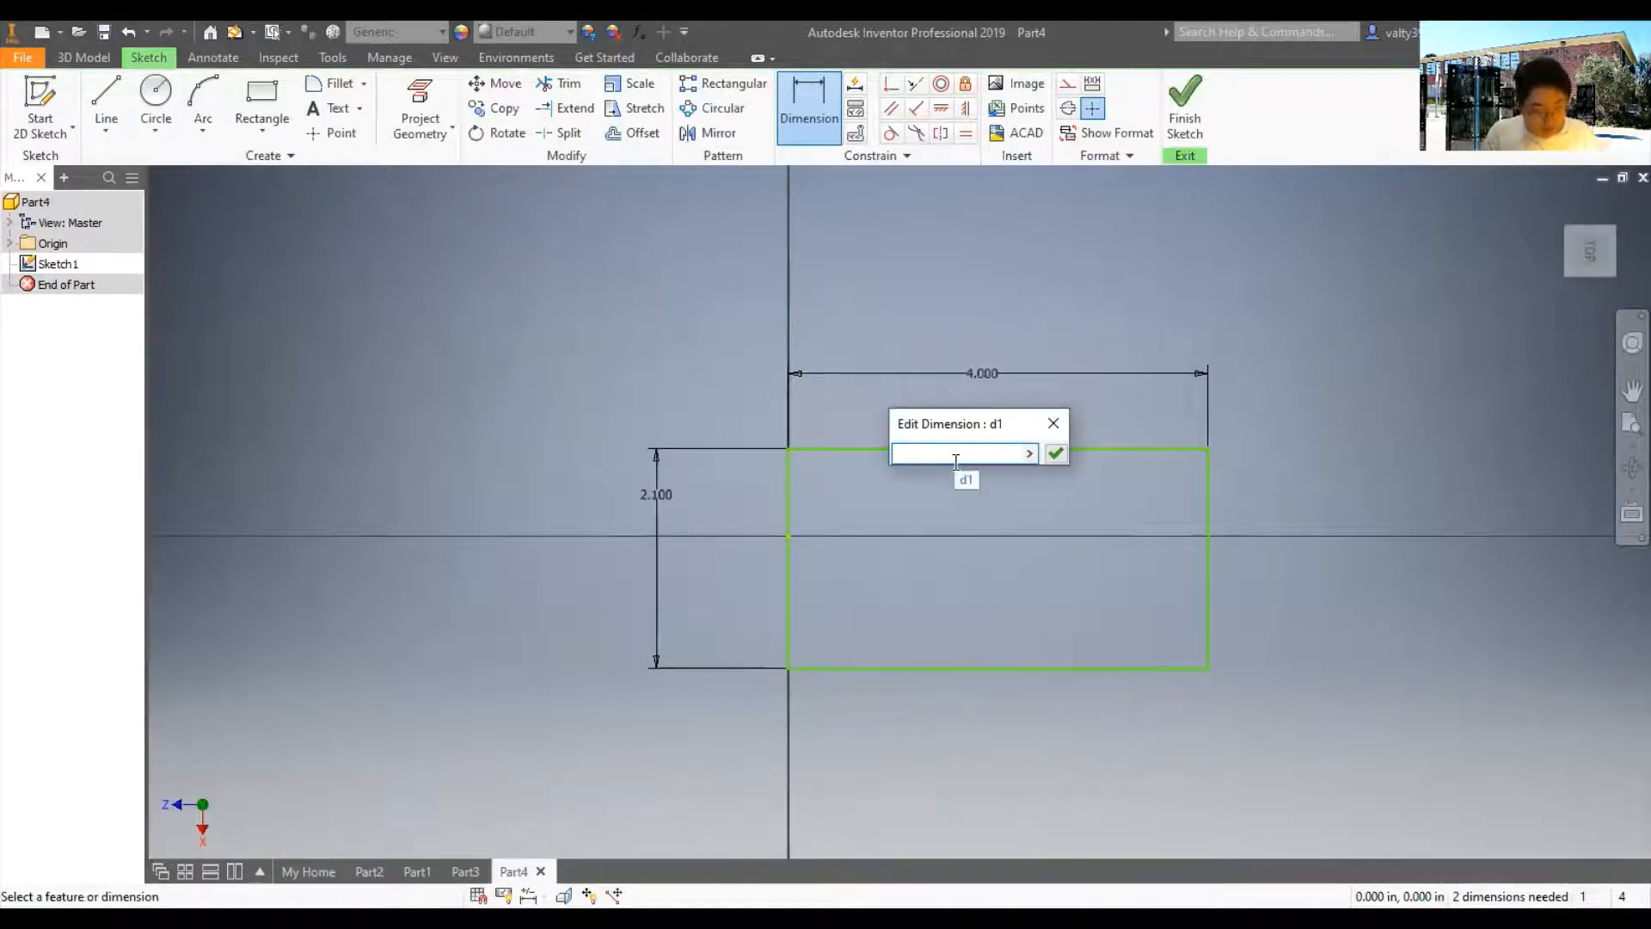
pyautogui.write('3.5')
pyautogui.press('Return')
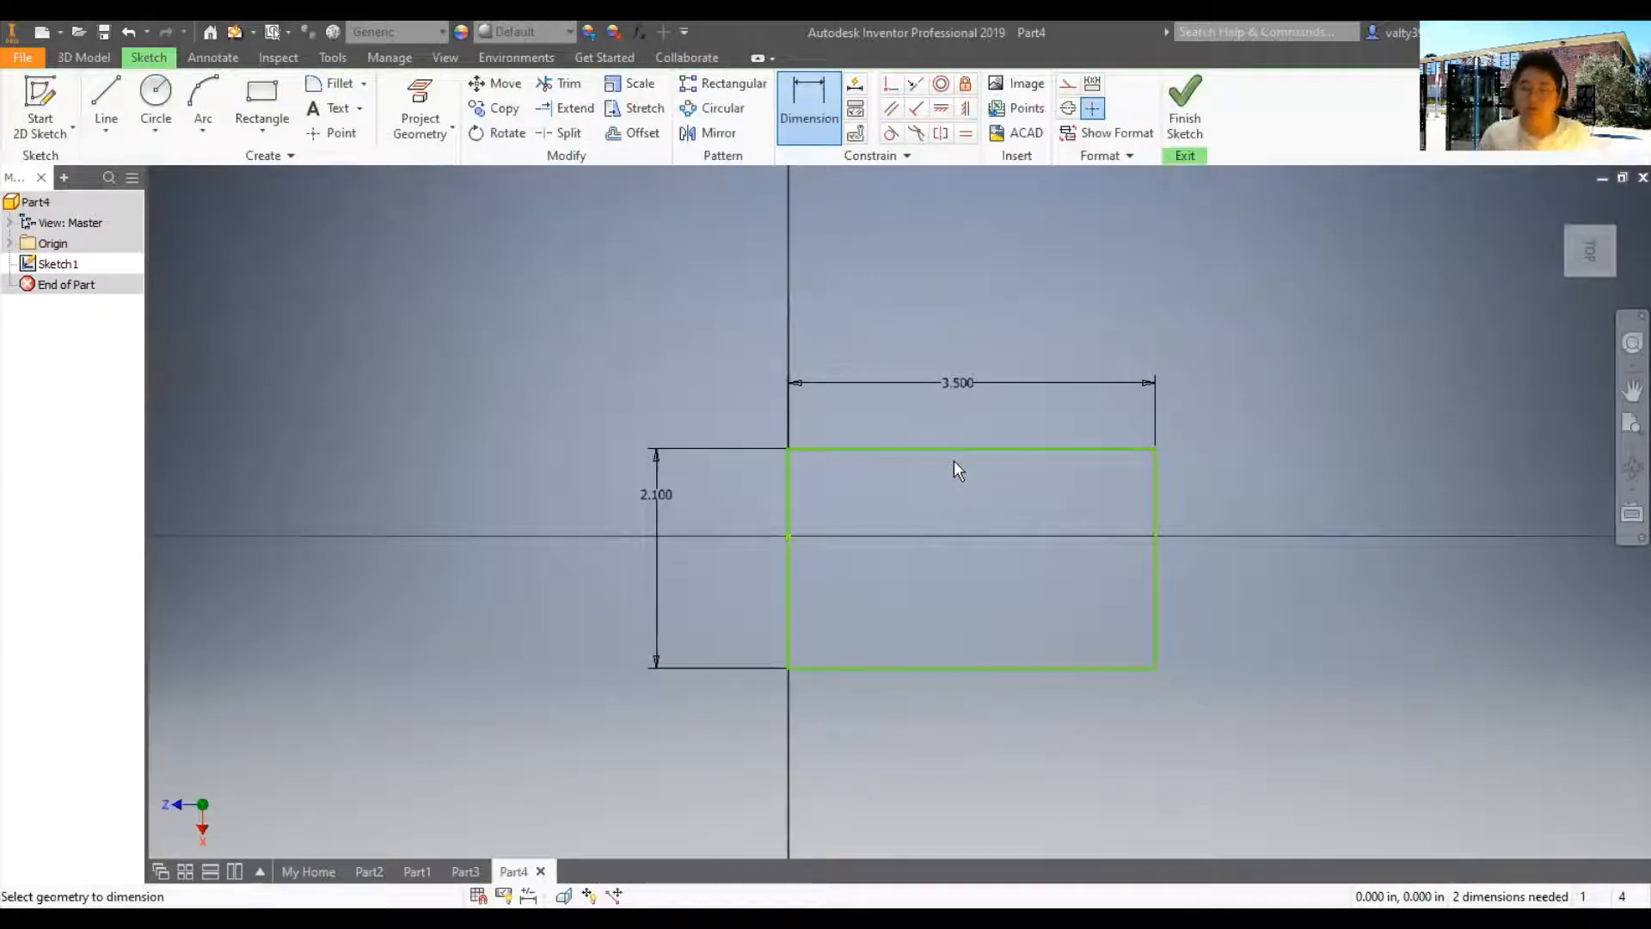
# Draw a horizontal construction line about 0.68 in long inward from the rectangle's left edge, starting about 0.42 in above the origin
pyautogui.press('q')
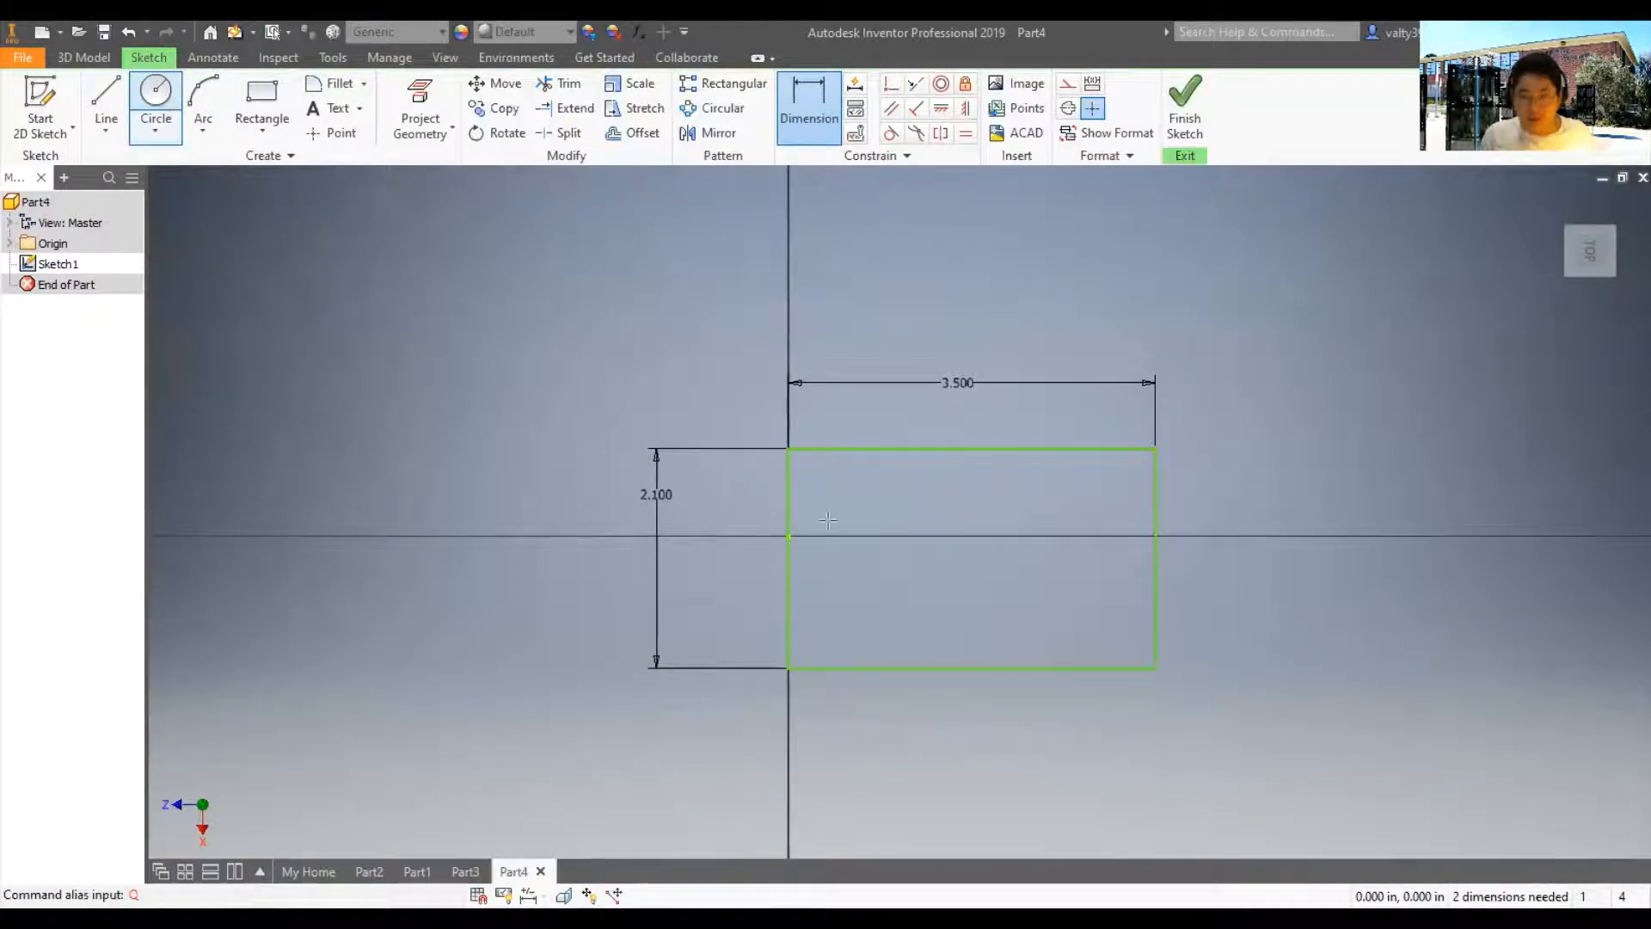
pyautogui.click(156, 95)
pyautogui.click(106, 99)
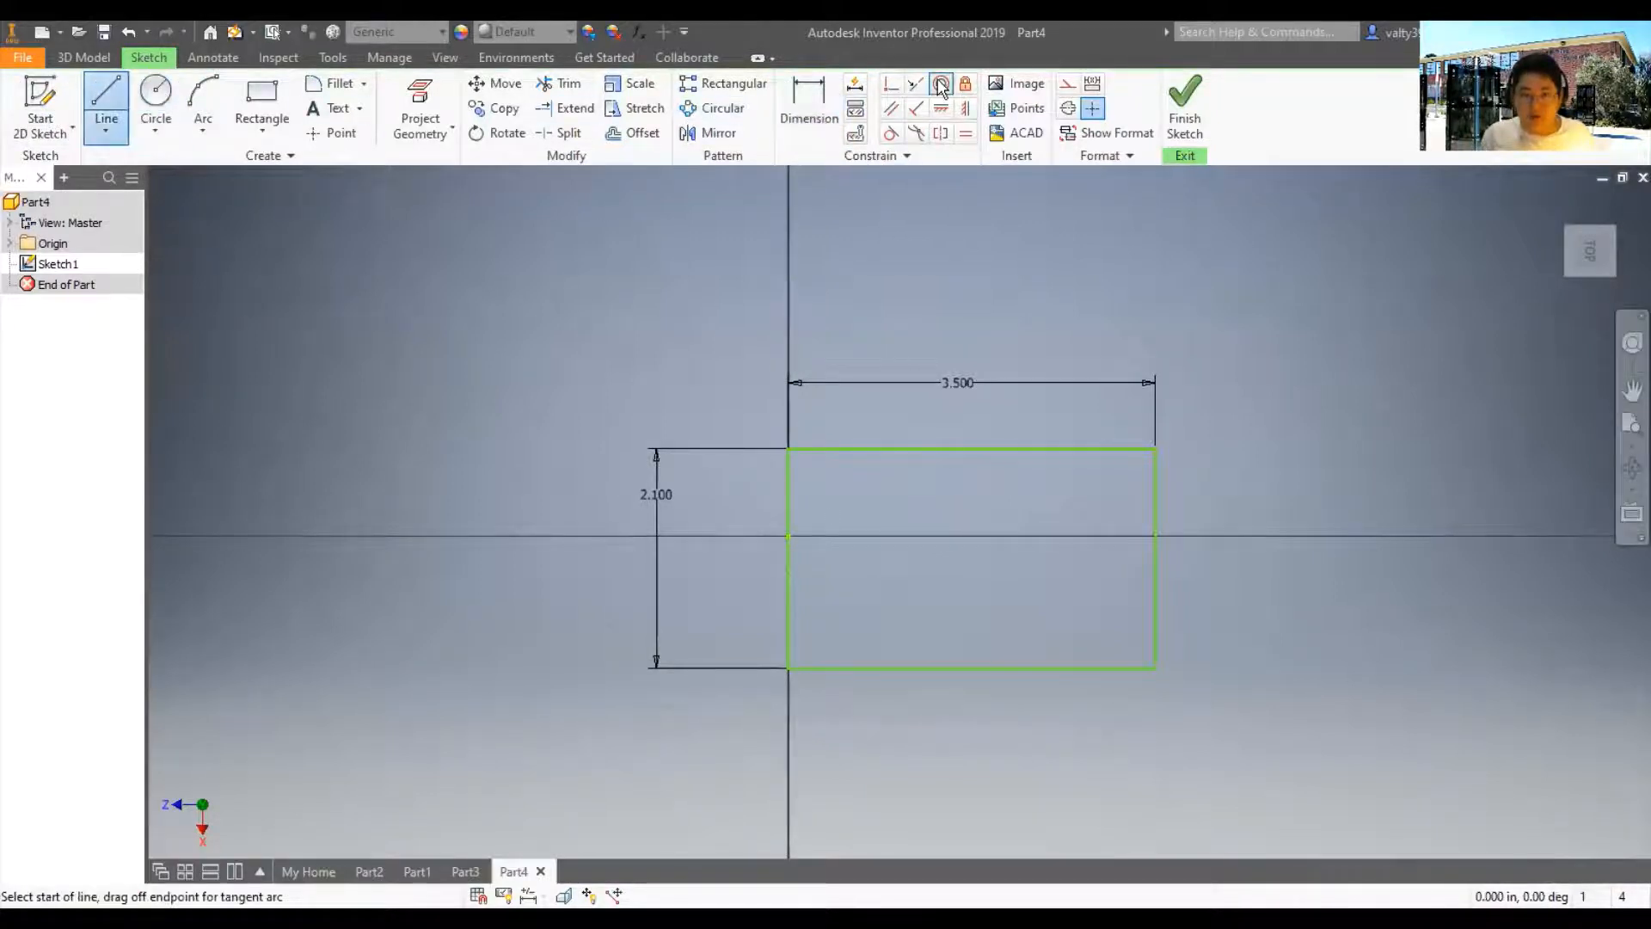
pyautogui.click(1067, 84)
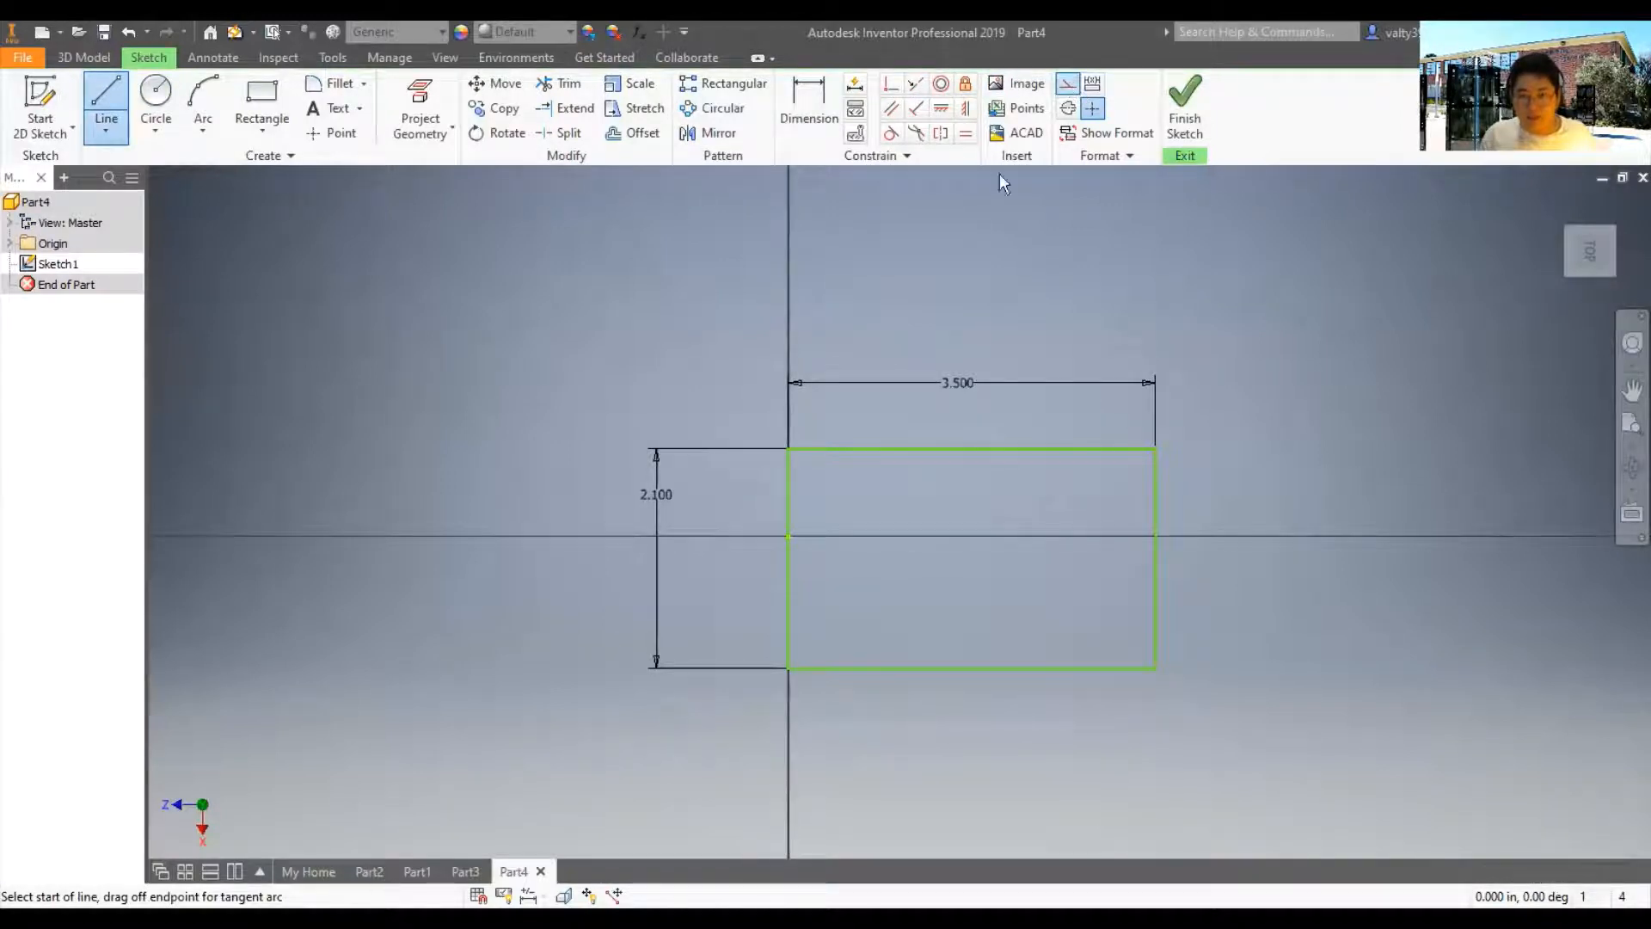
pyautogui.scroll(-3, 876, 437)
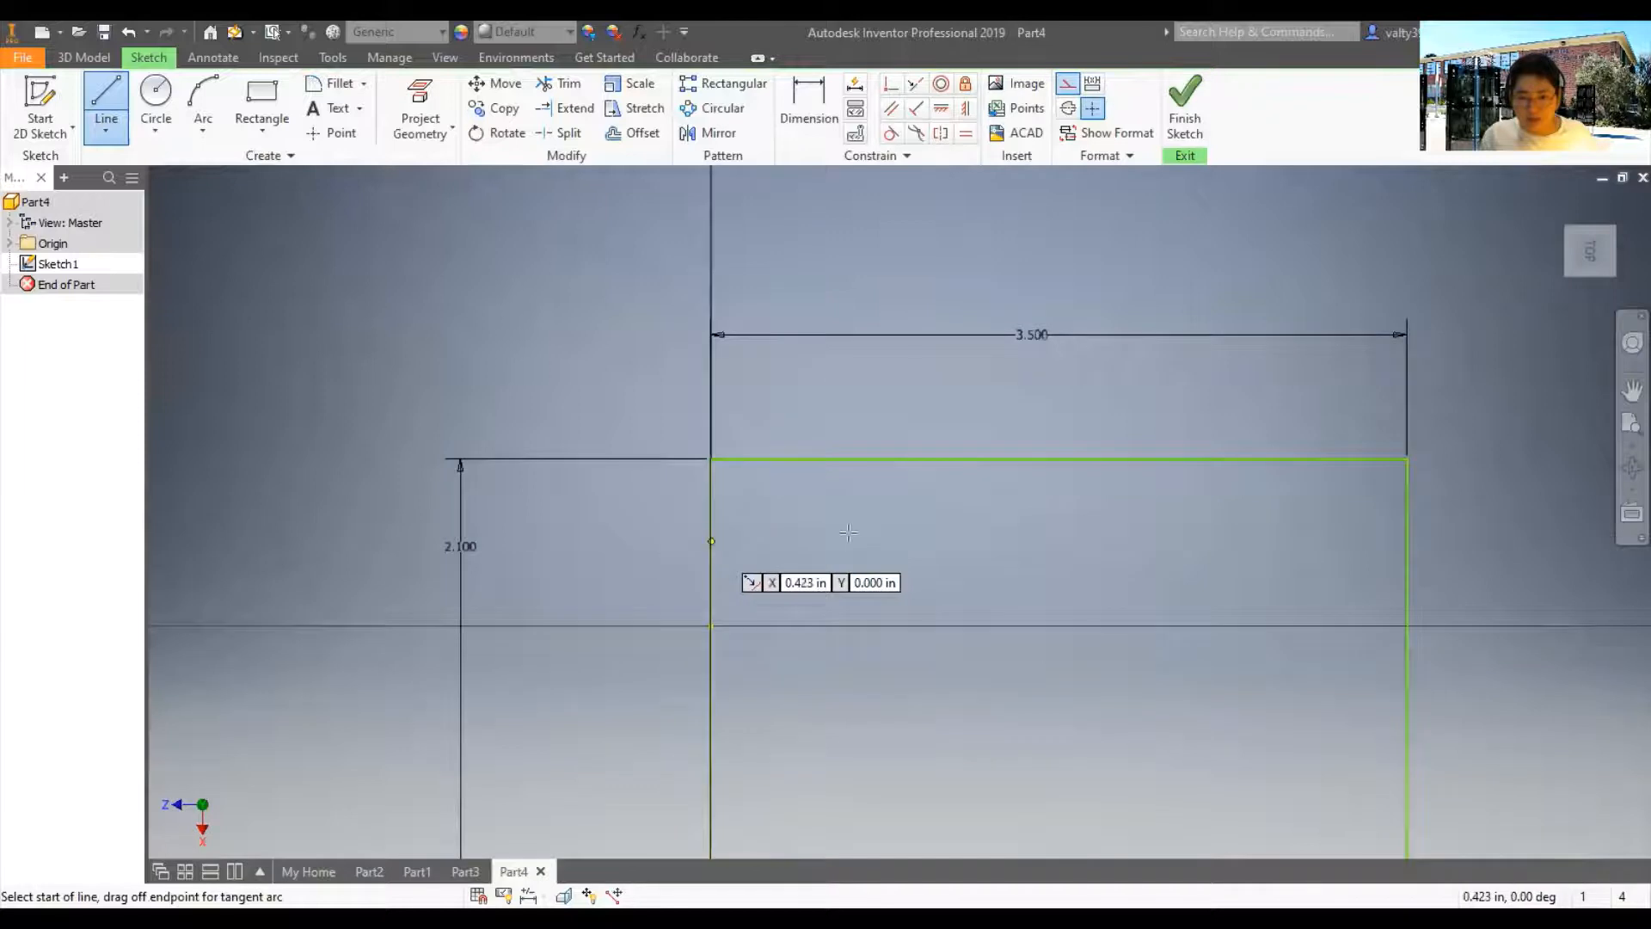
pyautogui.click(711, 540)
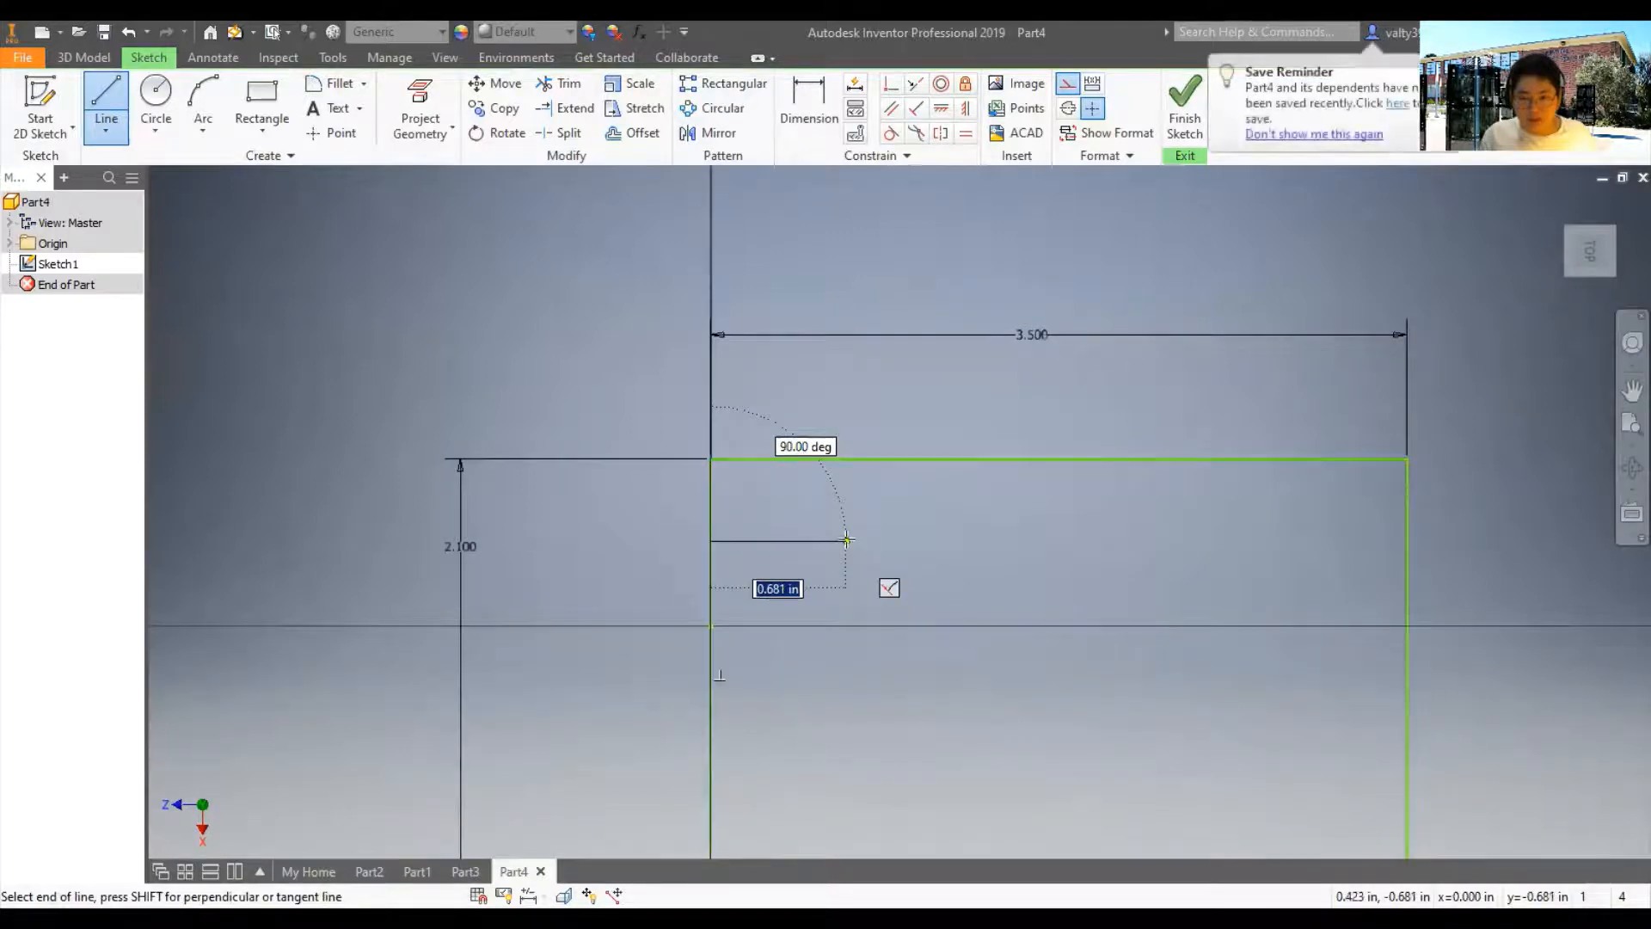
pyautogui.rightClick(985, 512)
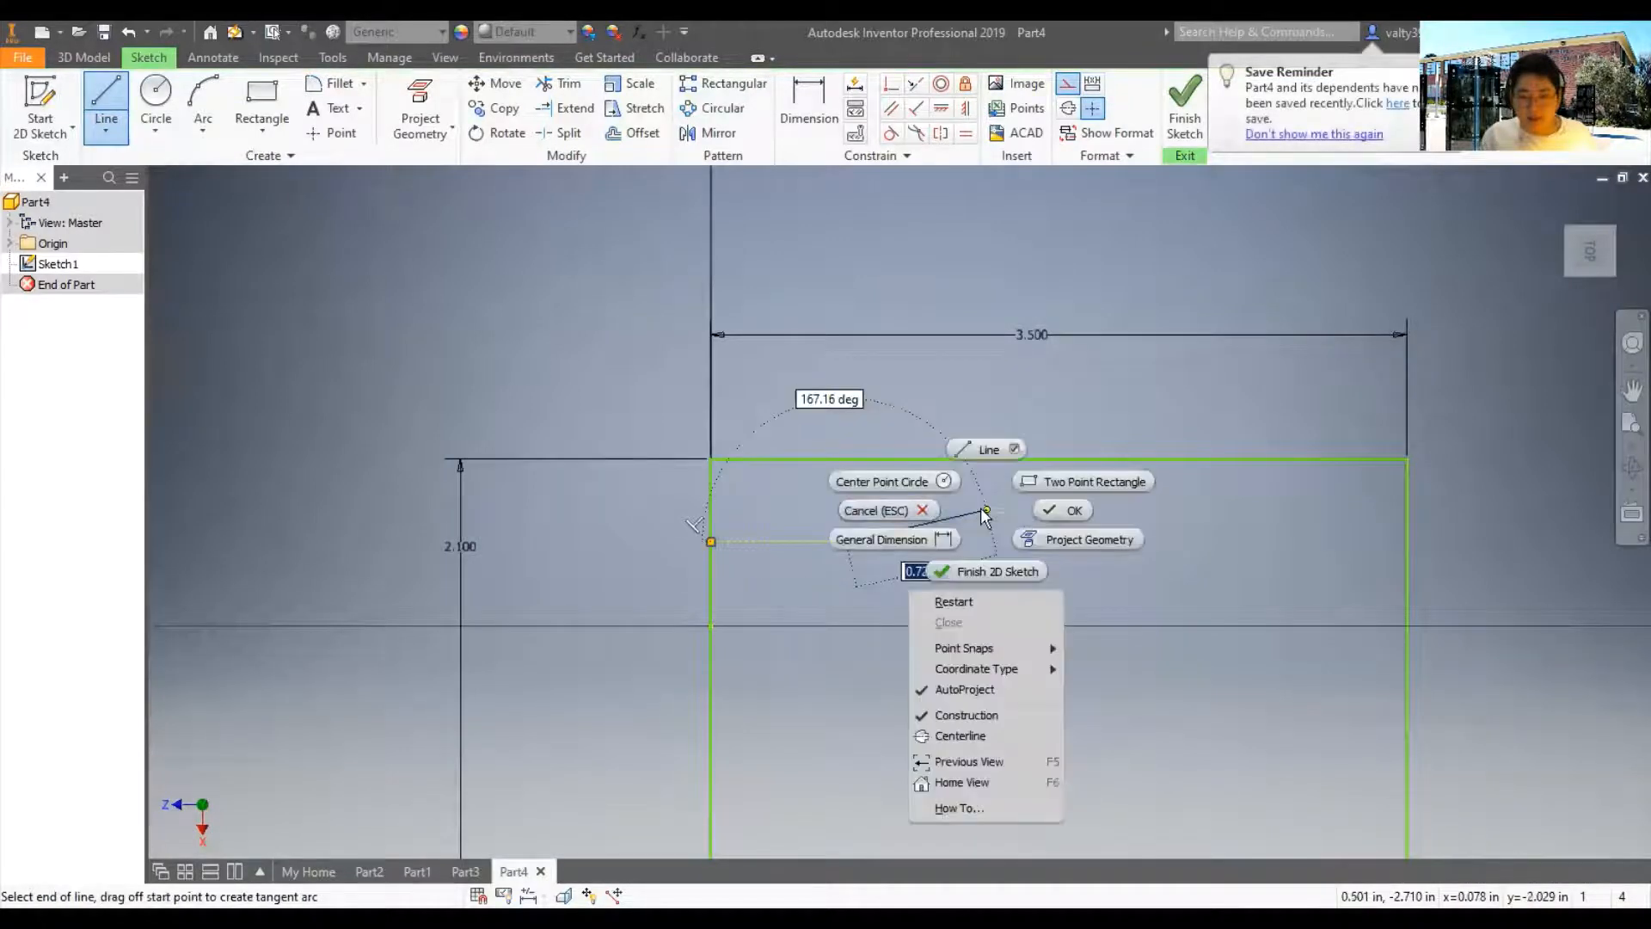
pyautogui.click(929, 509)
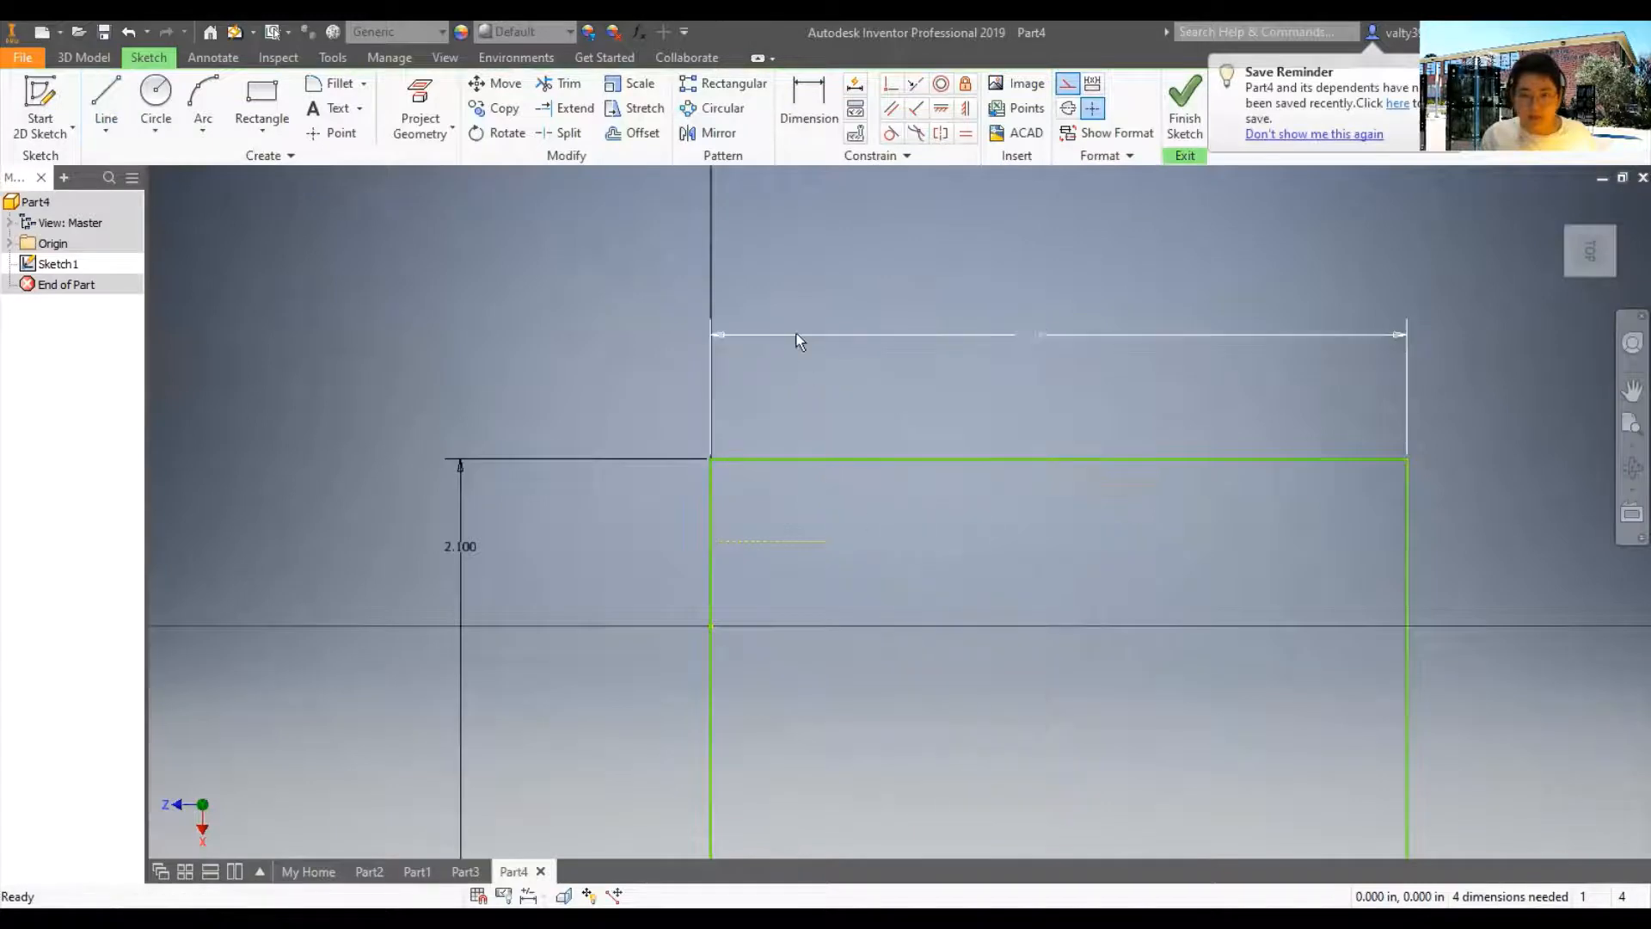
# Draw a center-point circle in normal line style, centered on the free end of the construction line
pyautogui.click(156, 93)
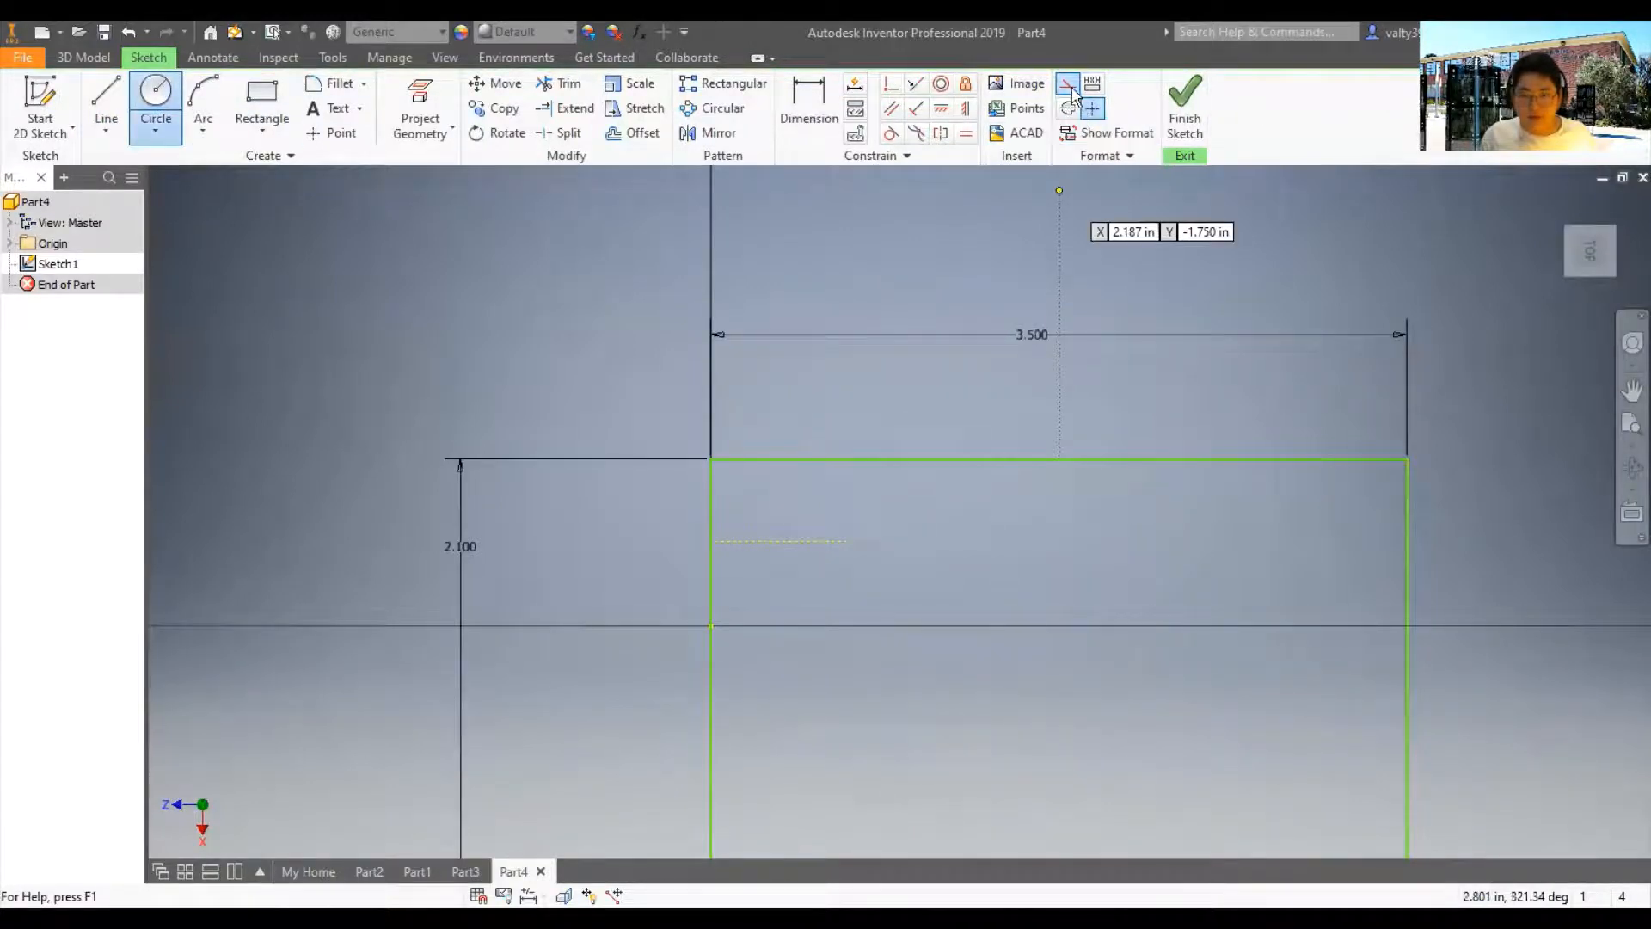
pyautogui.click(847, 541)
pyautogui.click(886, 541)
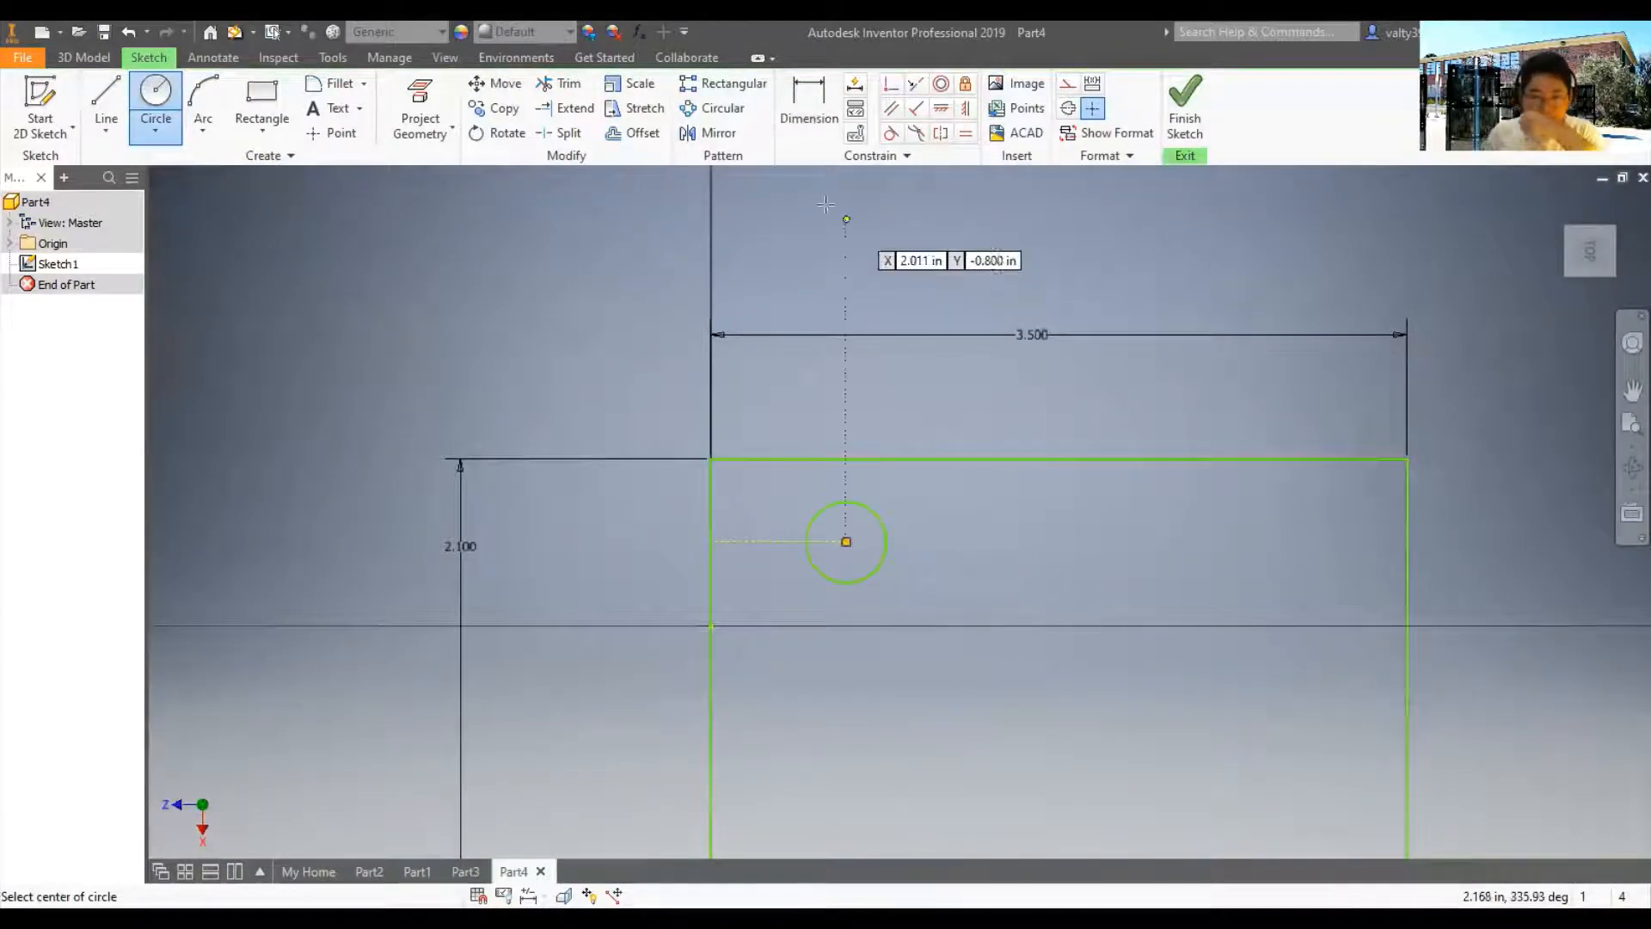
# Check the hole sketch's position and diameter dimensions in Part3 and return to Part4
pyautogui.click(813, 107)
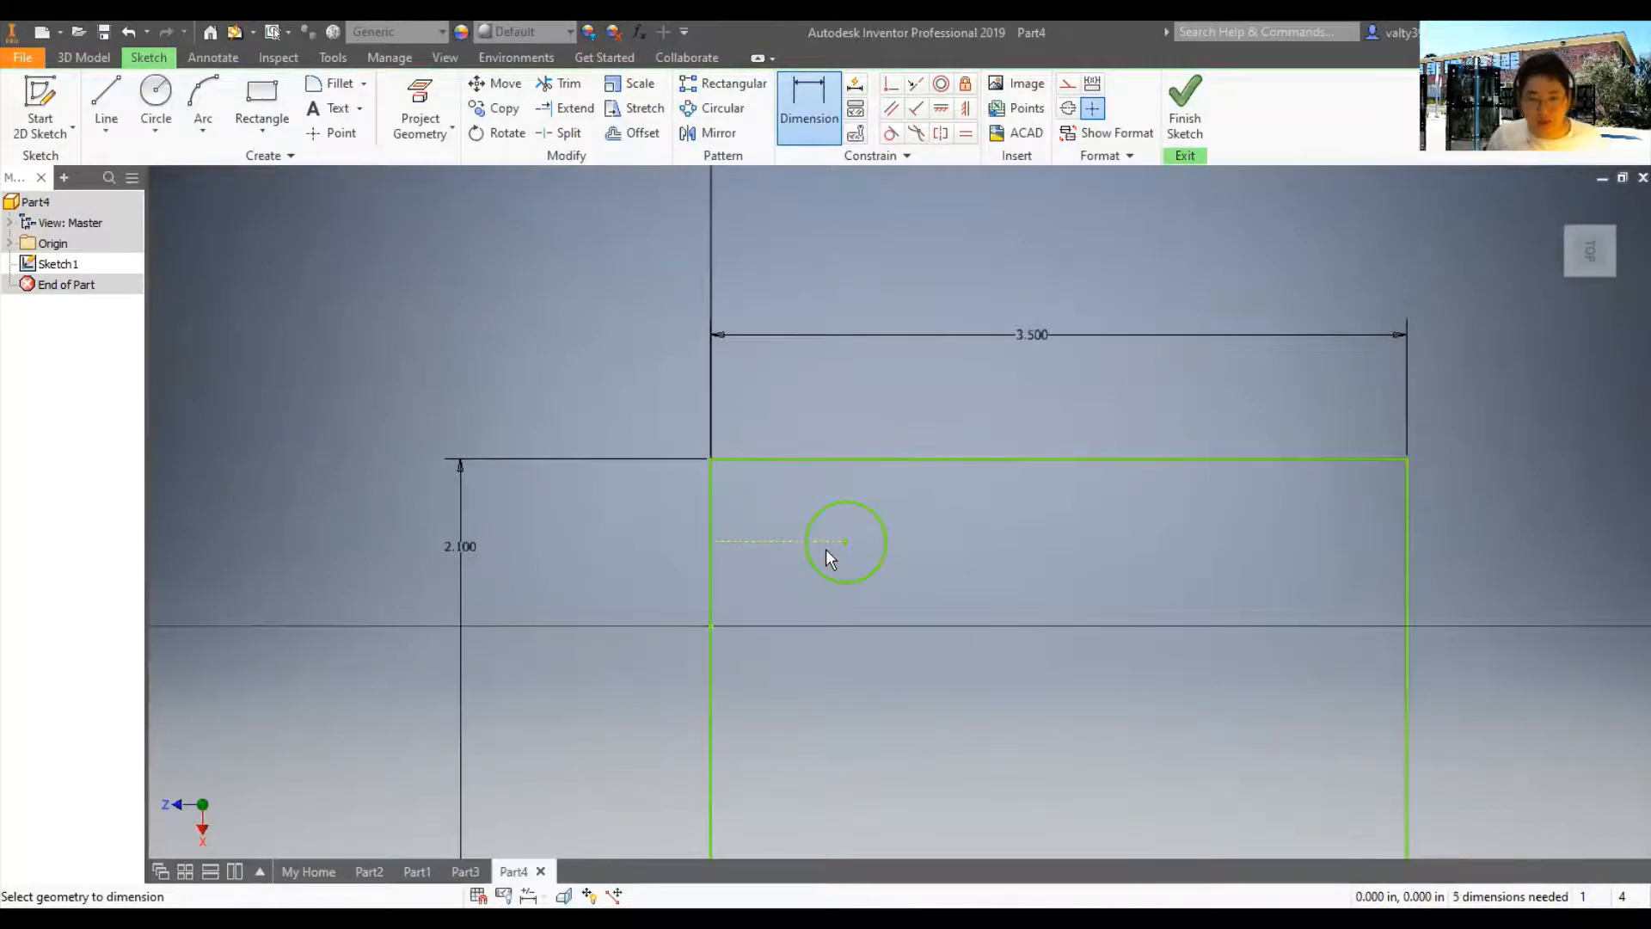
pyautogui.click(465, 871)
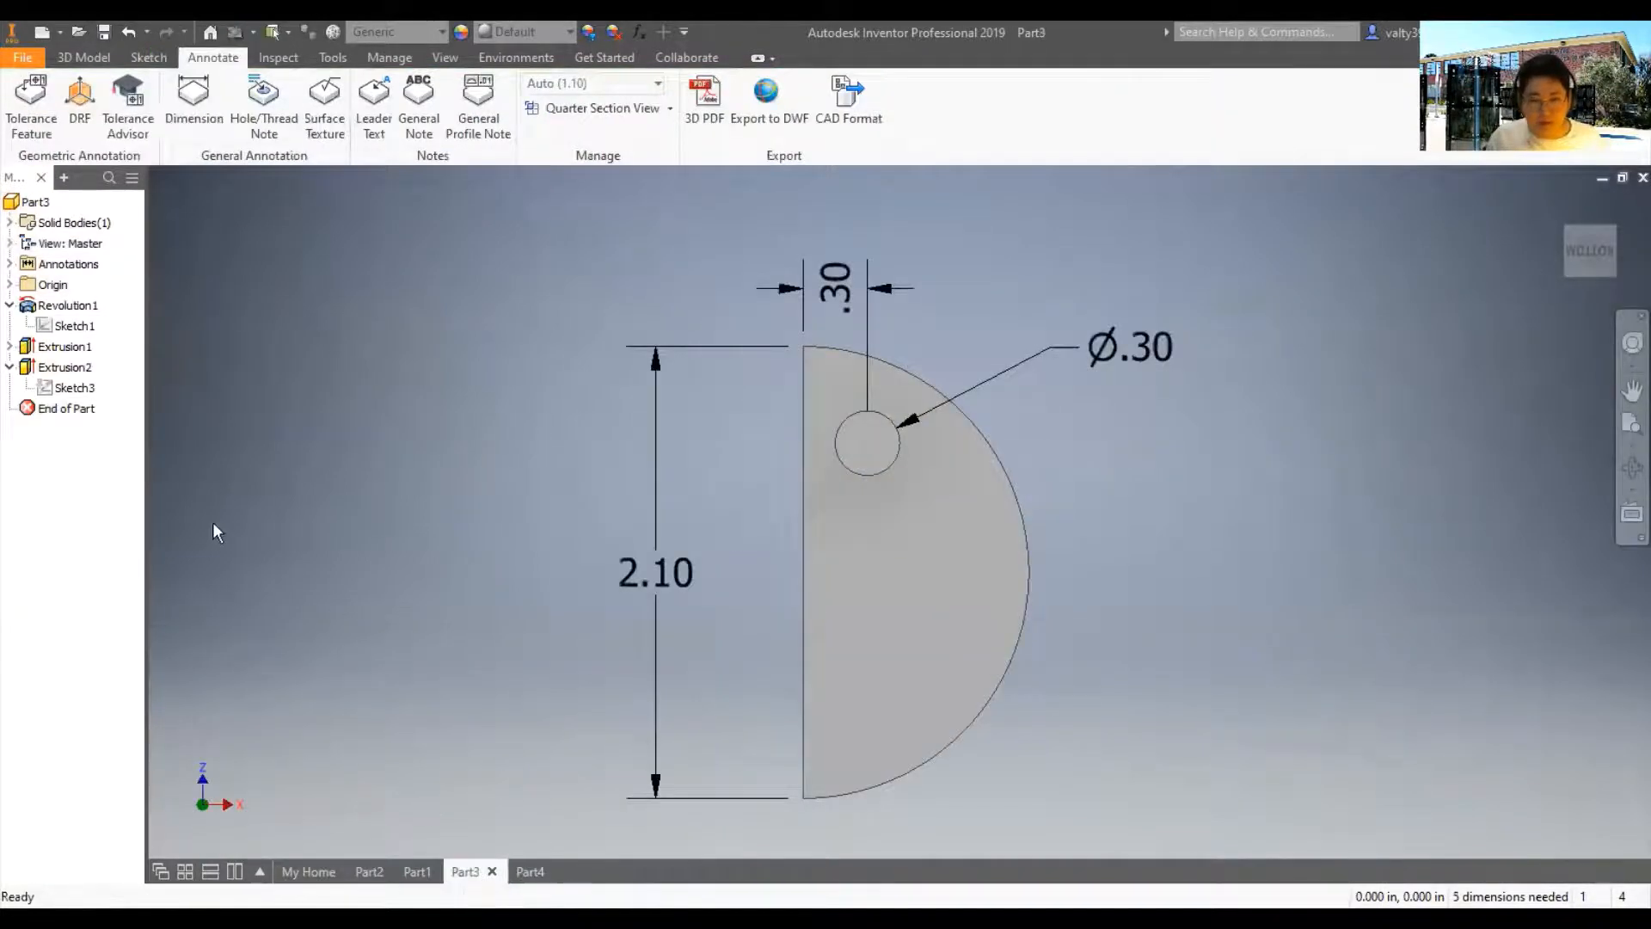
pyautogui.click(51, 388)
pyautogui.scroll(3, 757, 499)
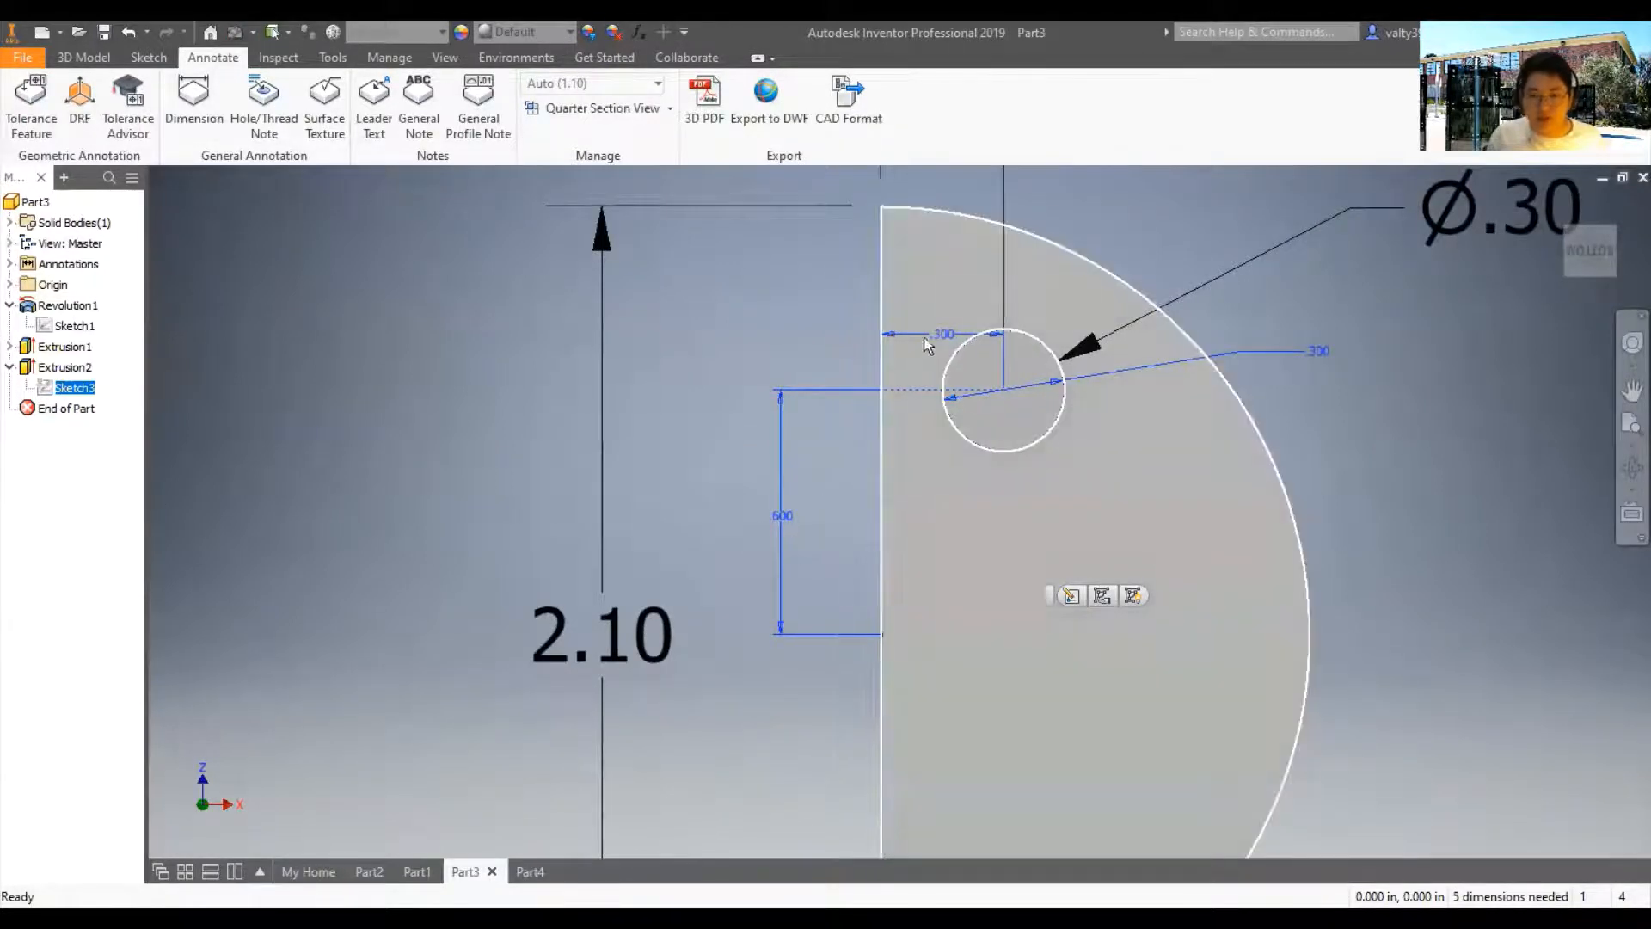
pyautogui.click(529, 871)
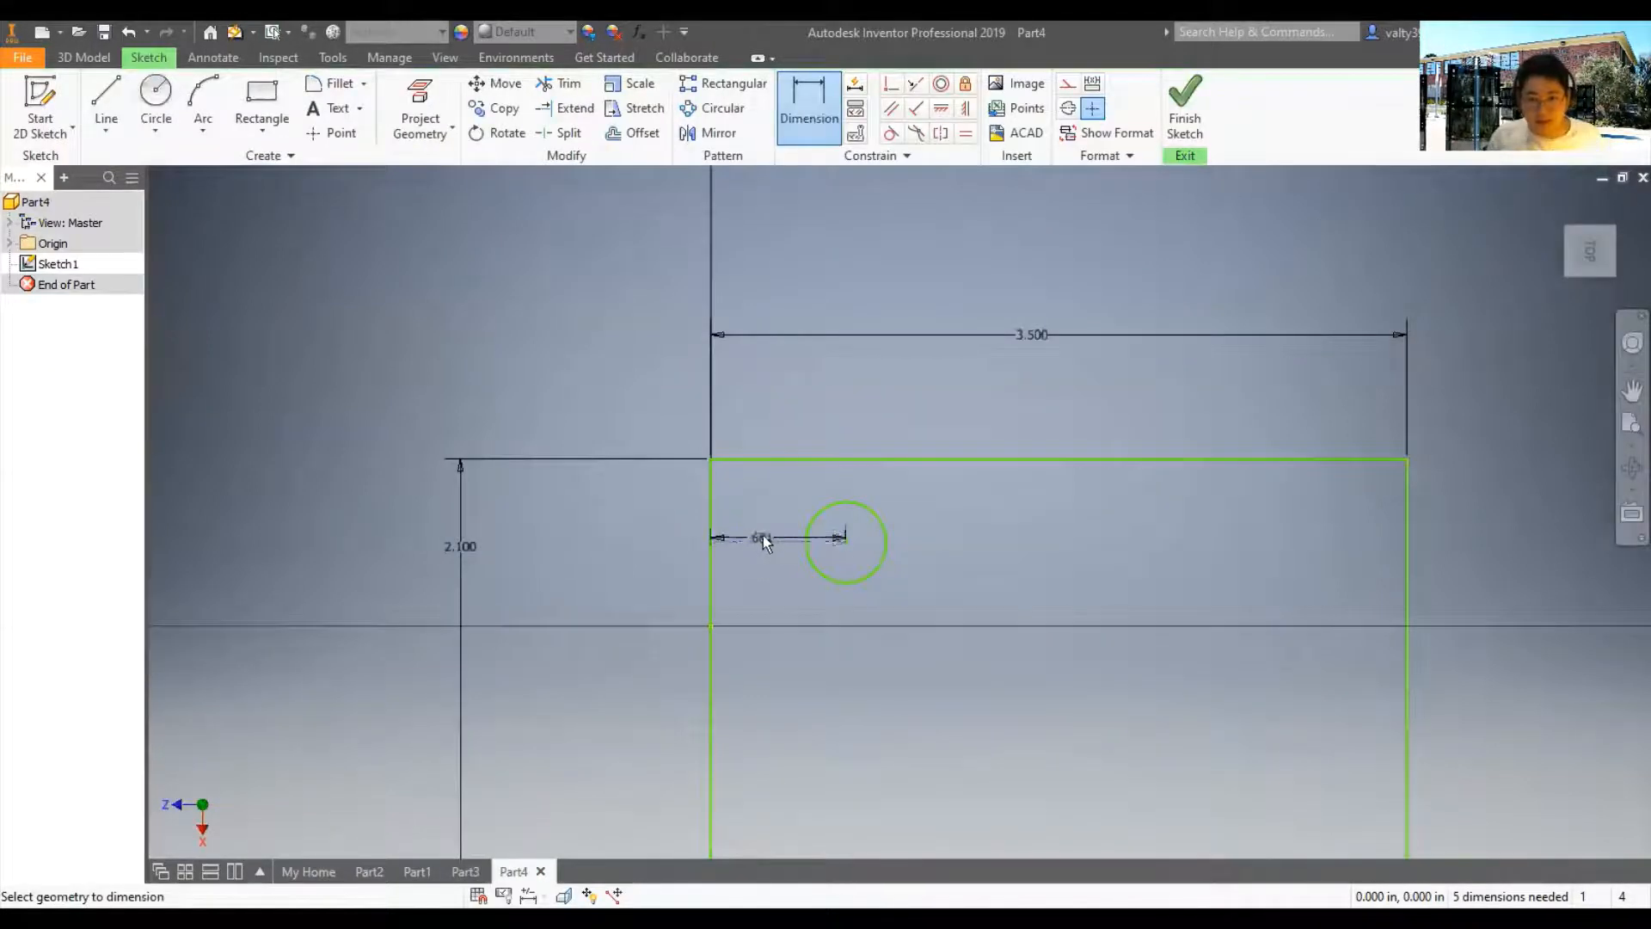
# Dimension the circle's center 0.3 in horizontally from the rectangle's left edge
pyautogui.click(767, 499)
pyautogui.write('0.')
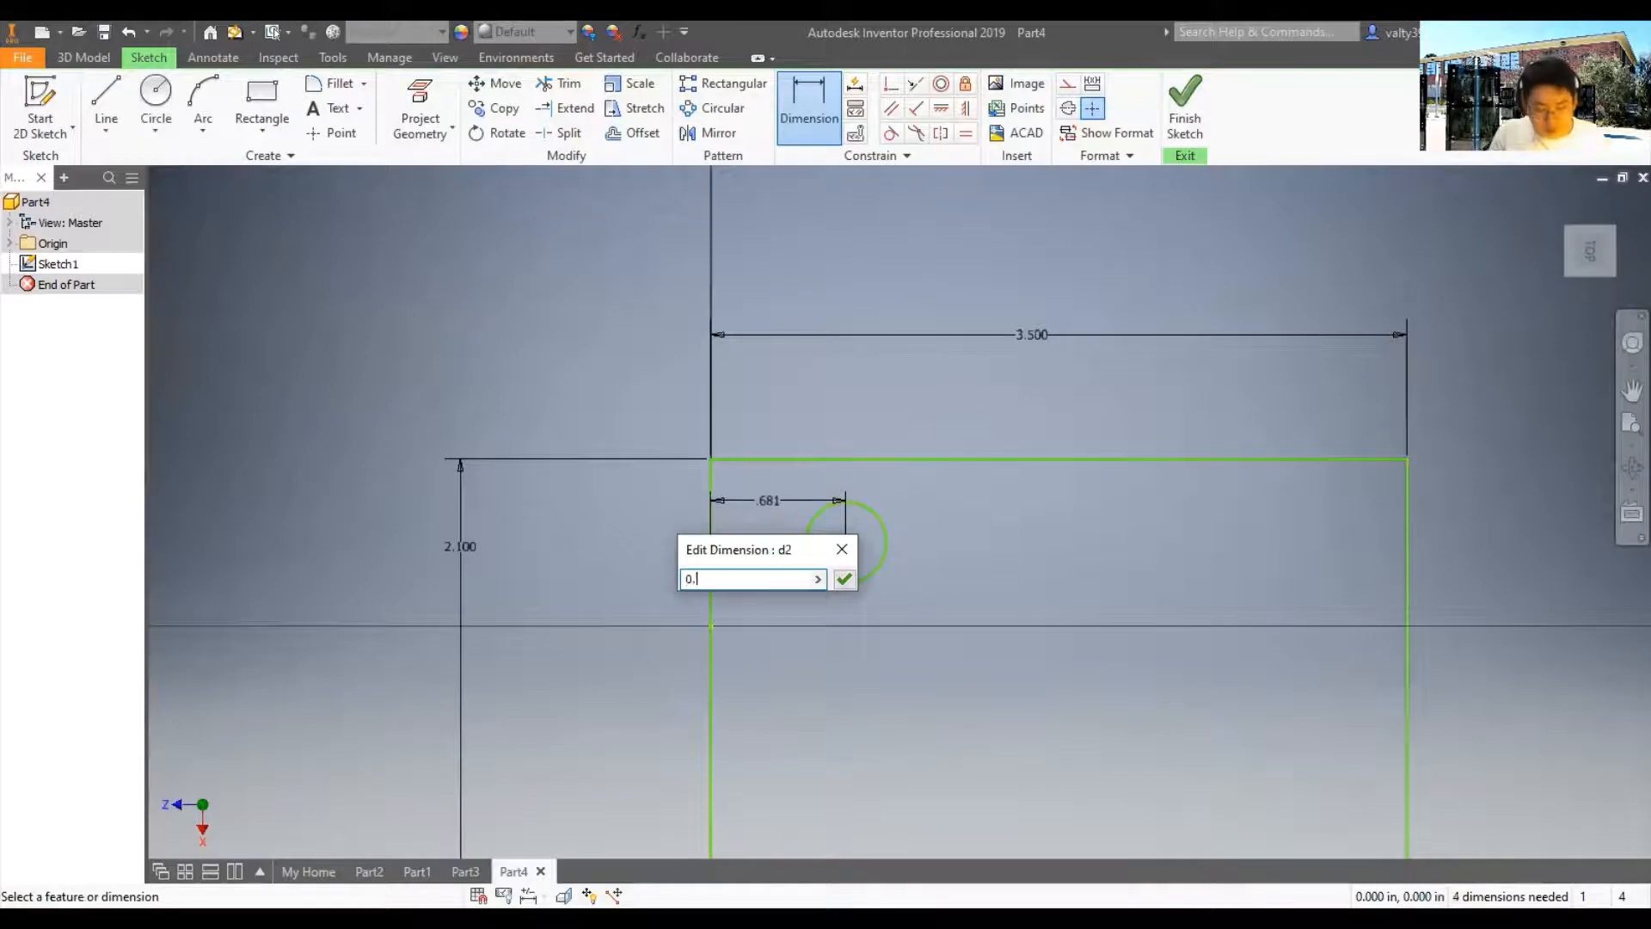
pyautogui.write('3')
pyautogui.press('Return')
# Dimension the circle's diameter as 0.3 in
pyautogui.click(806, 529)
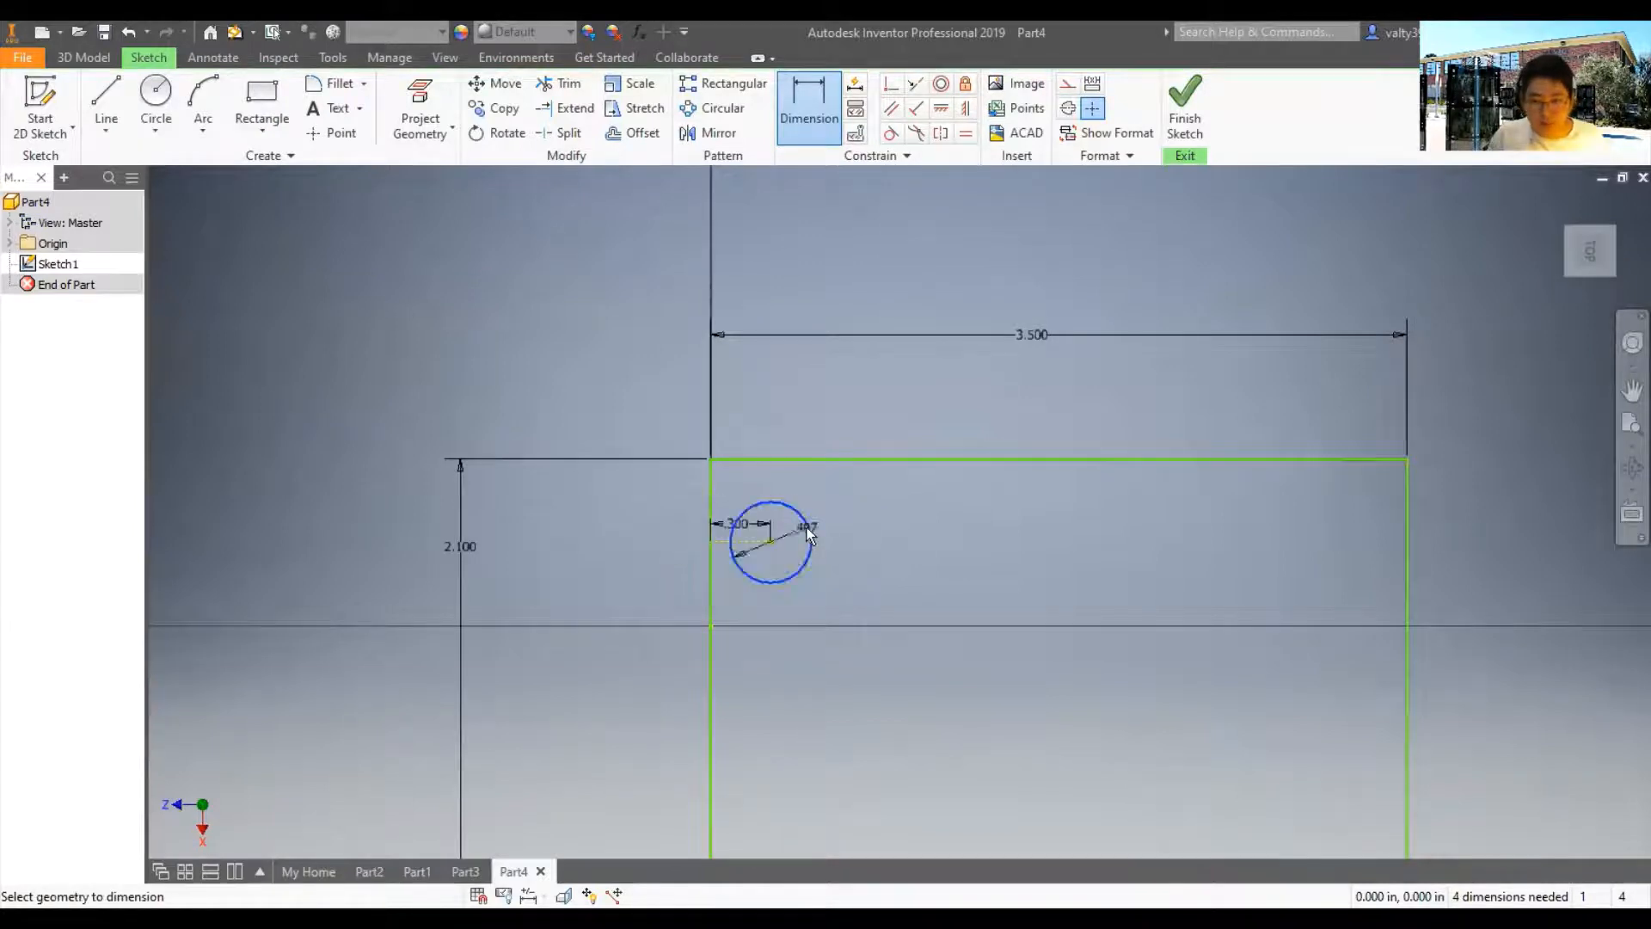
pyautogui.click(915, 539)
pyautogui.write('0.3')
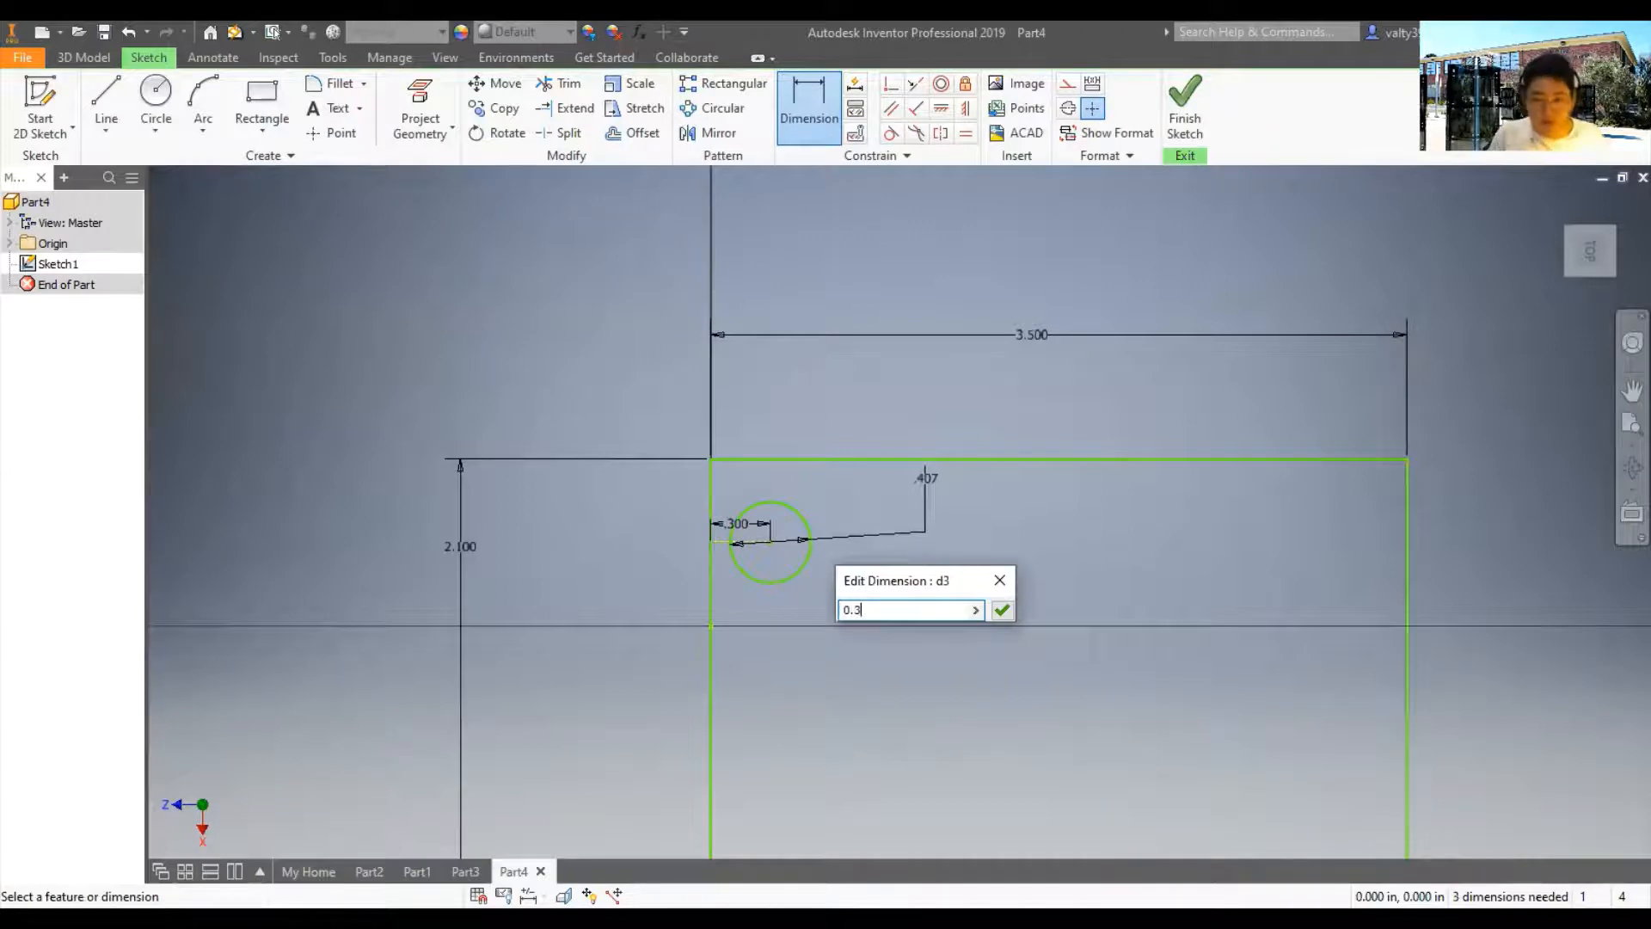
pyautogui.press('Return')
pyautogui.scroll(-2, 779, 561)
pyautogui.moveTo(893, 624); pyautogui.dragTo(902, 594, button='middle')
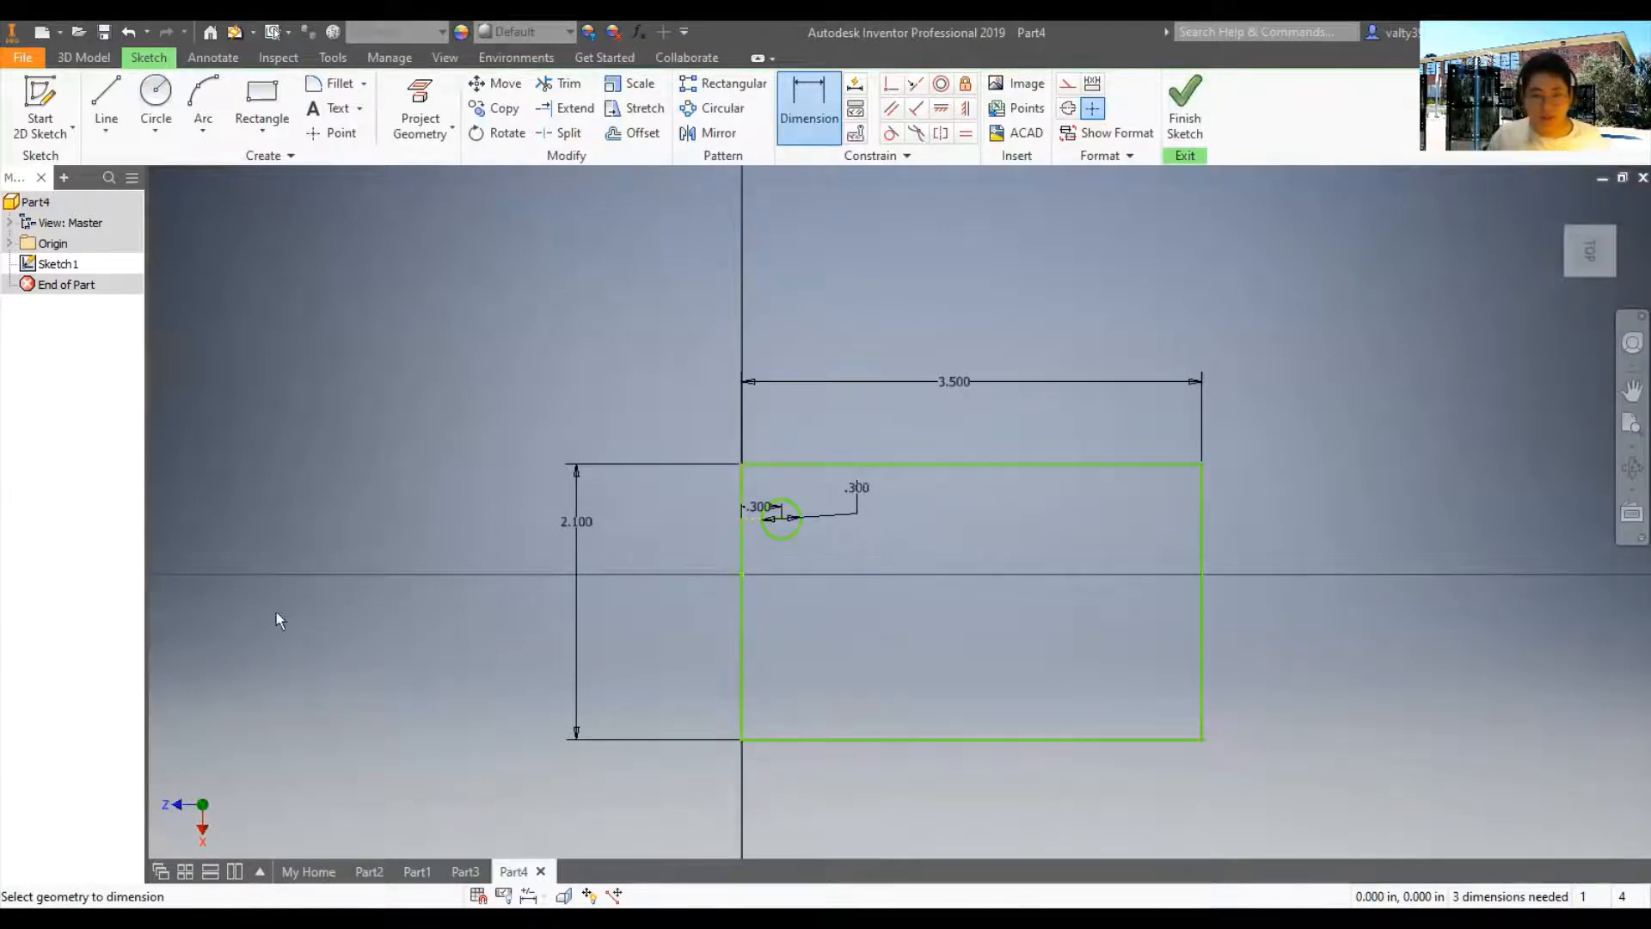
pyautogui.rightClick(434, 352)
pyautogui.press('Escape')
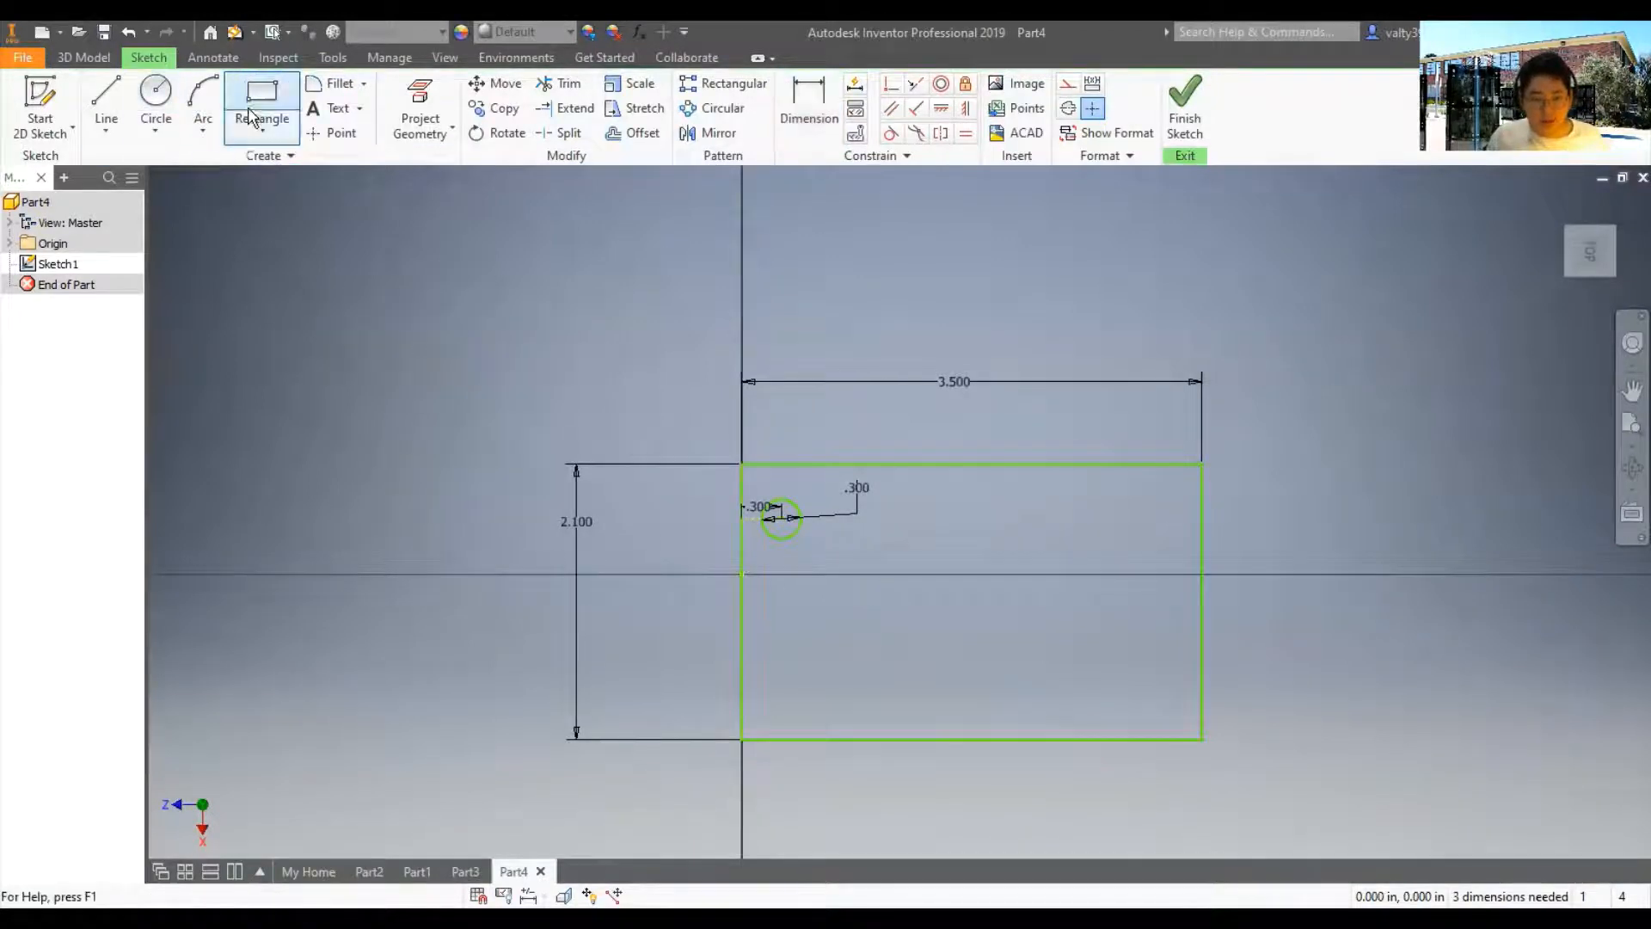
# Draw a 1.05 in vertical line from the rectangle's upper-left corner down along its left edge to the edge's midpoint
pyautogui.click(108, 102)
pyautogui.click(112, 103)
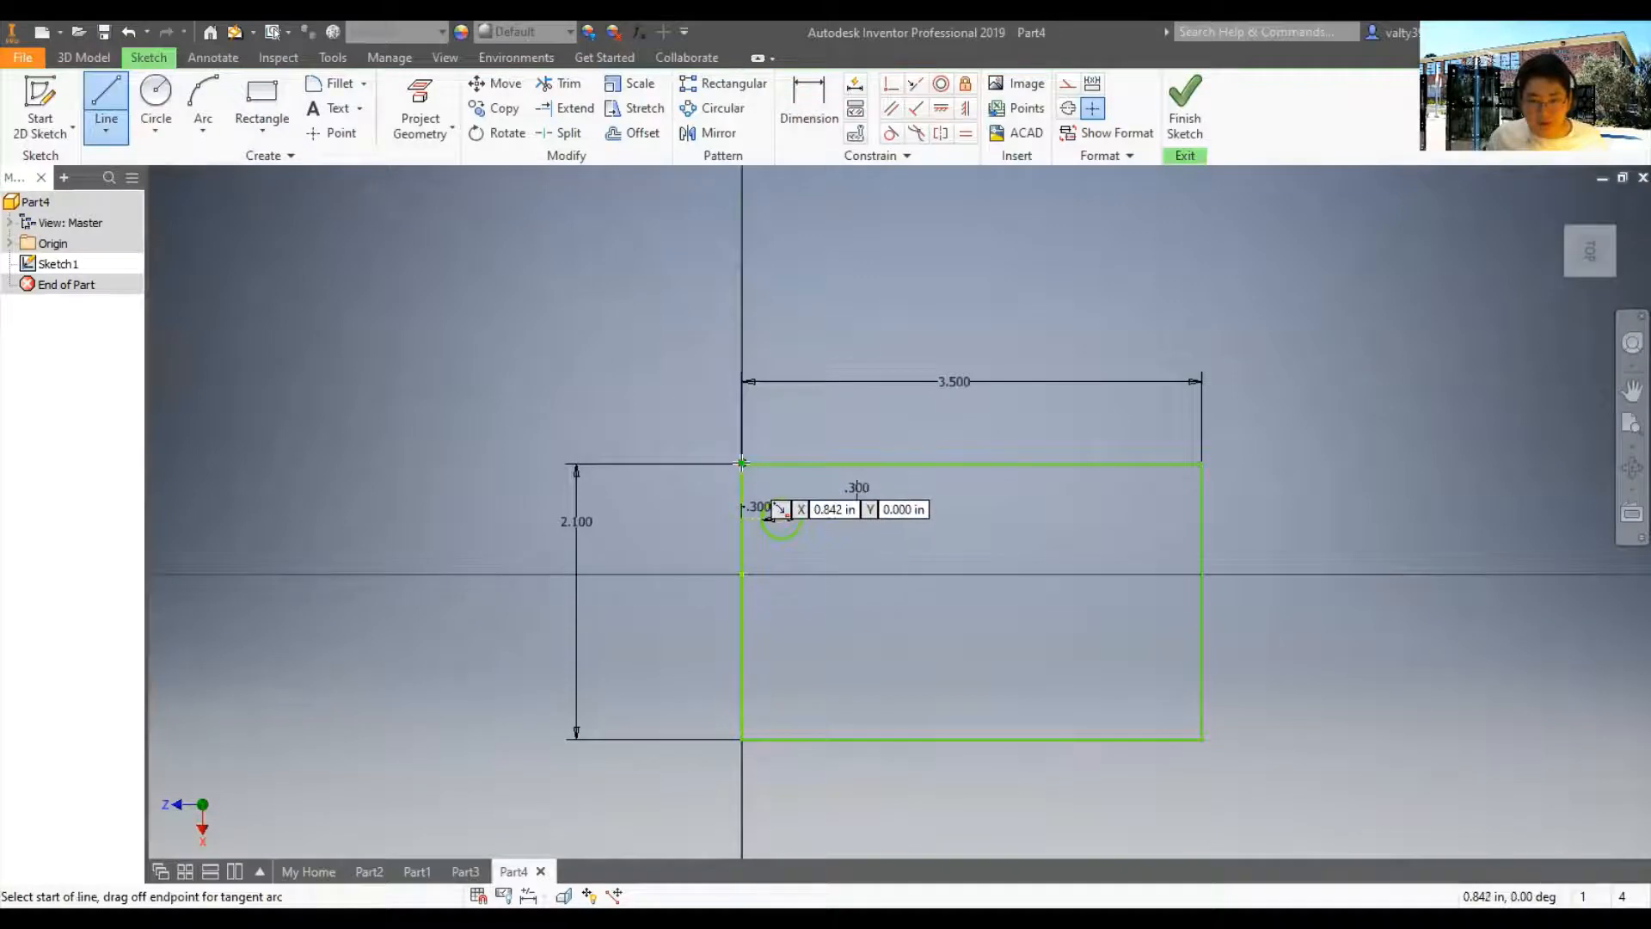
pyautogui.click(742, 464)
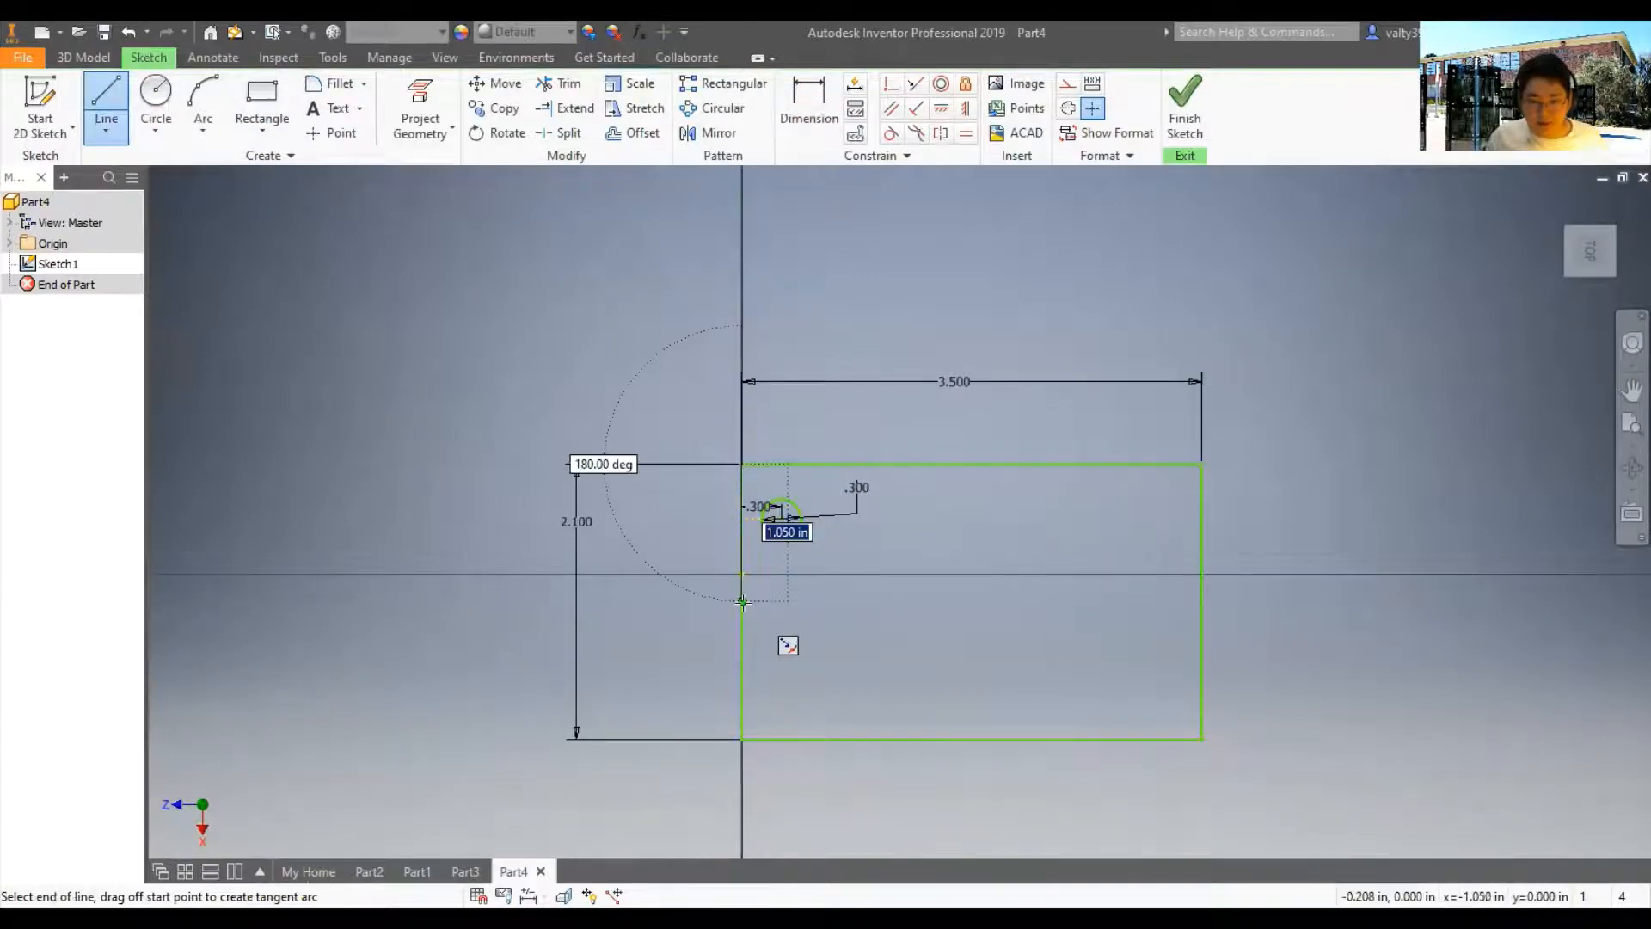
pyautogui.click(742, 602)
pyautogui.press('Escape')
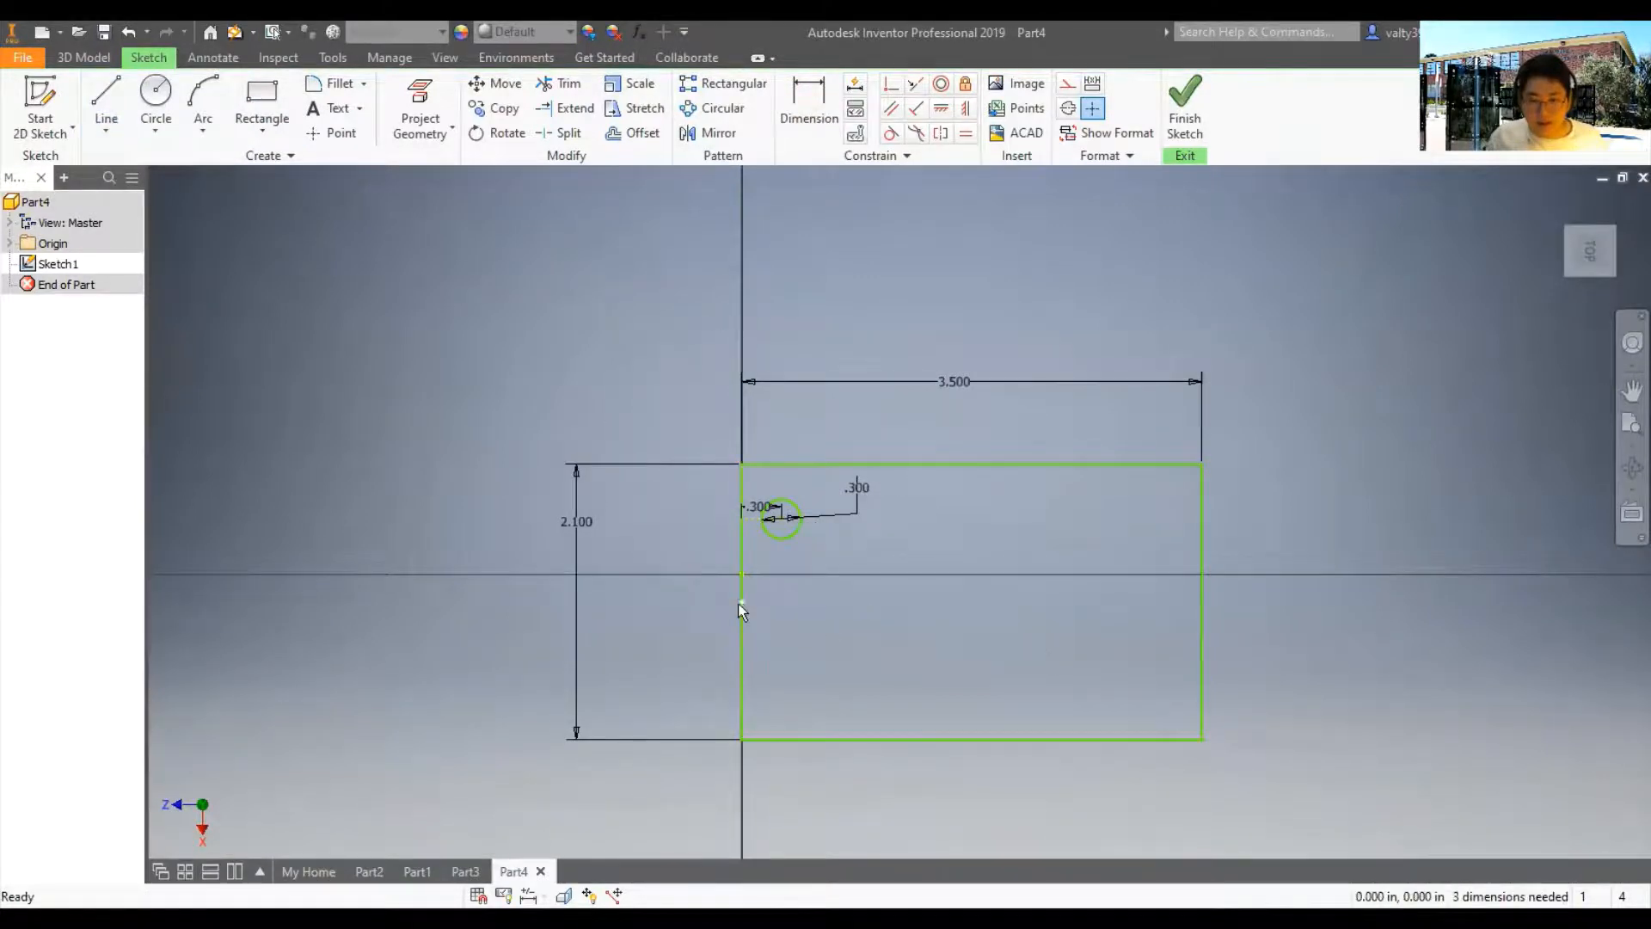
pyautogui.scroll(1, 760, 598)
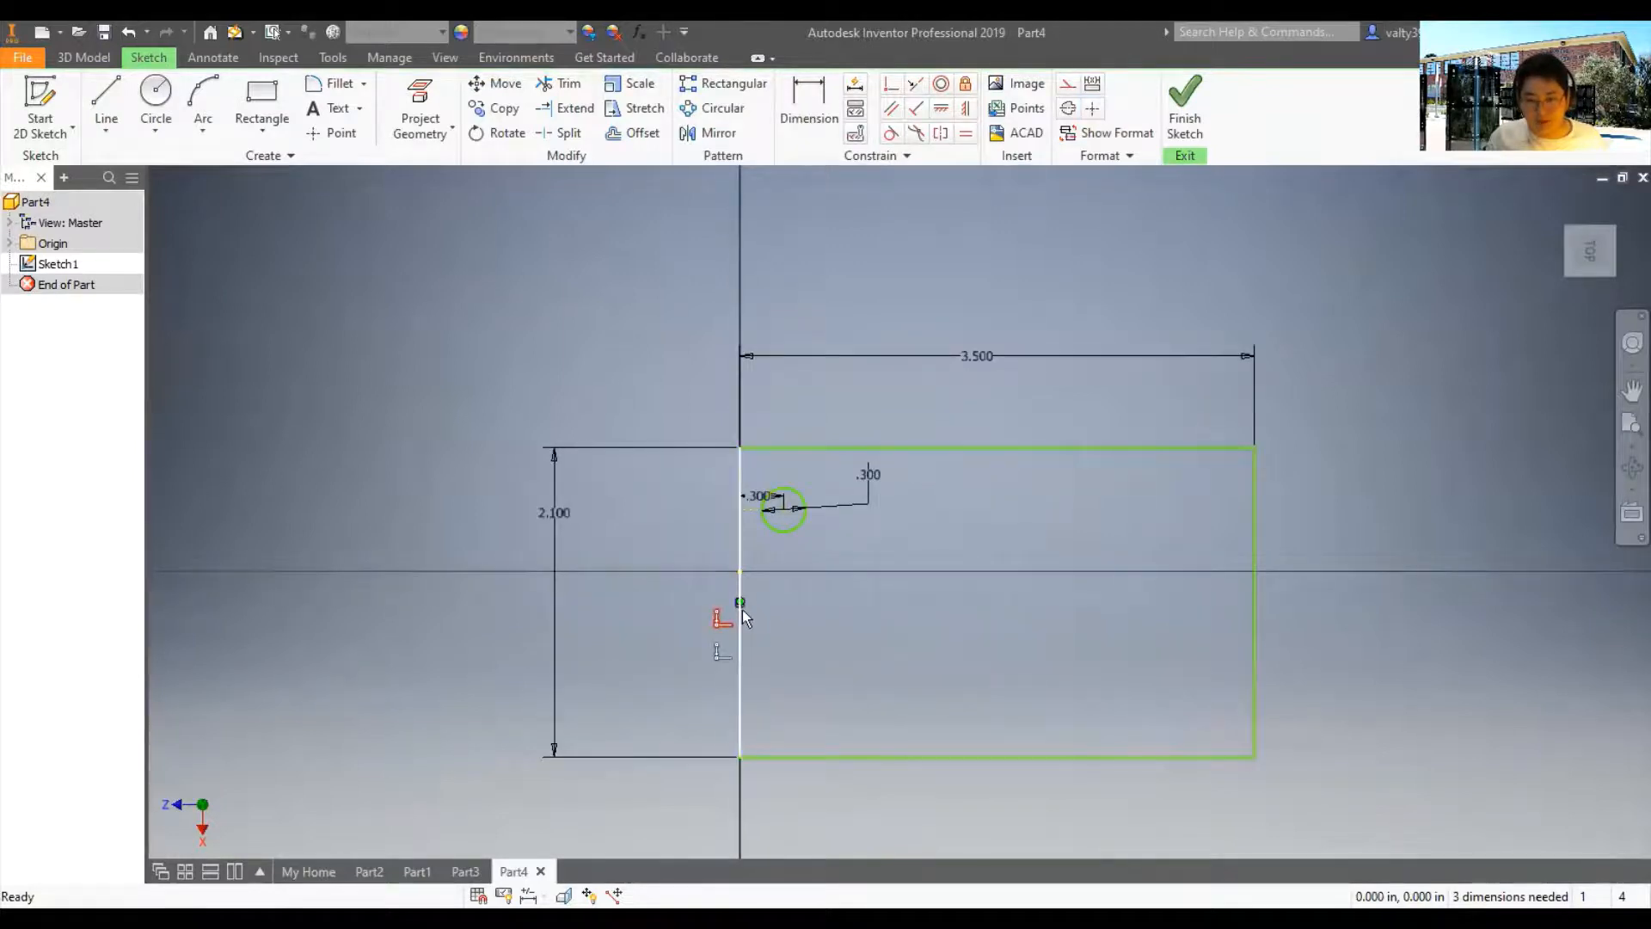
pyautogui.scroll(2, 742, 611)
pyautogui.click(808, 101)
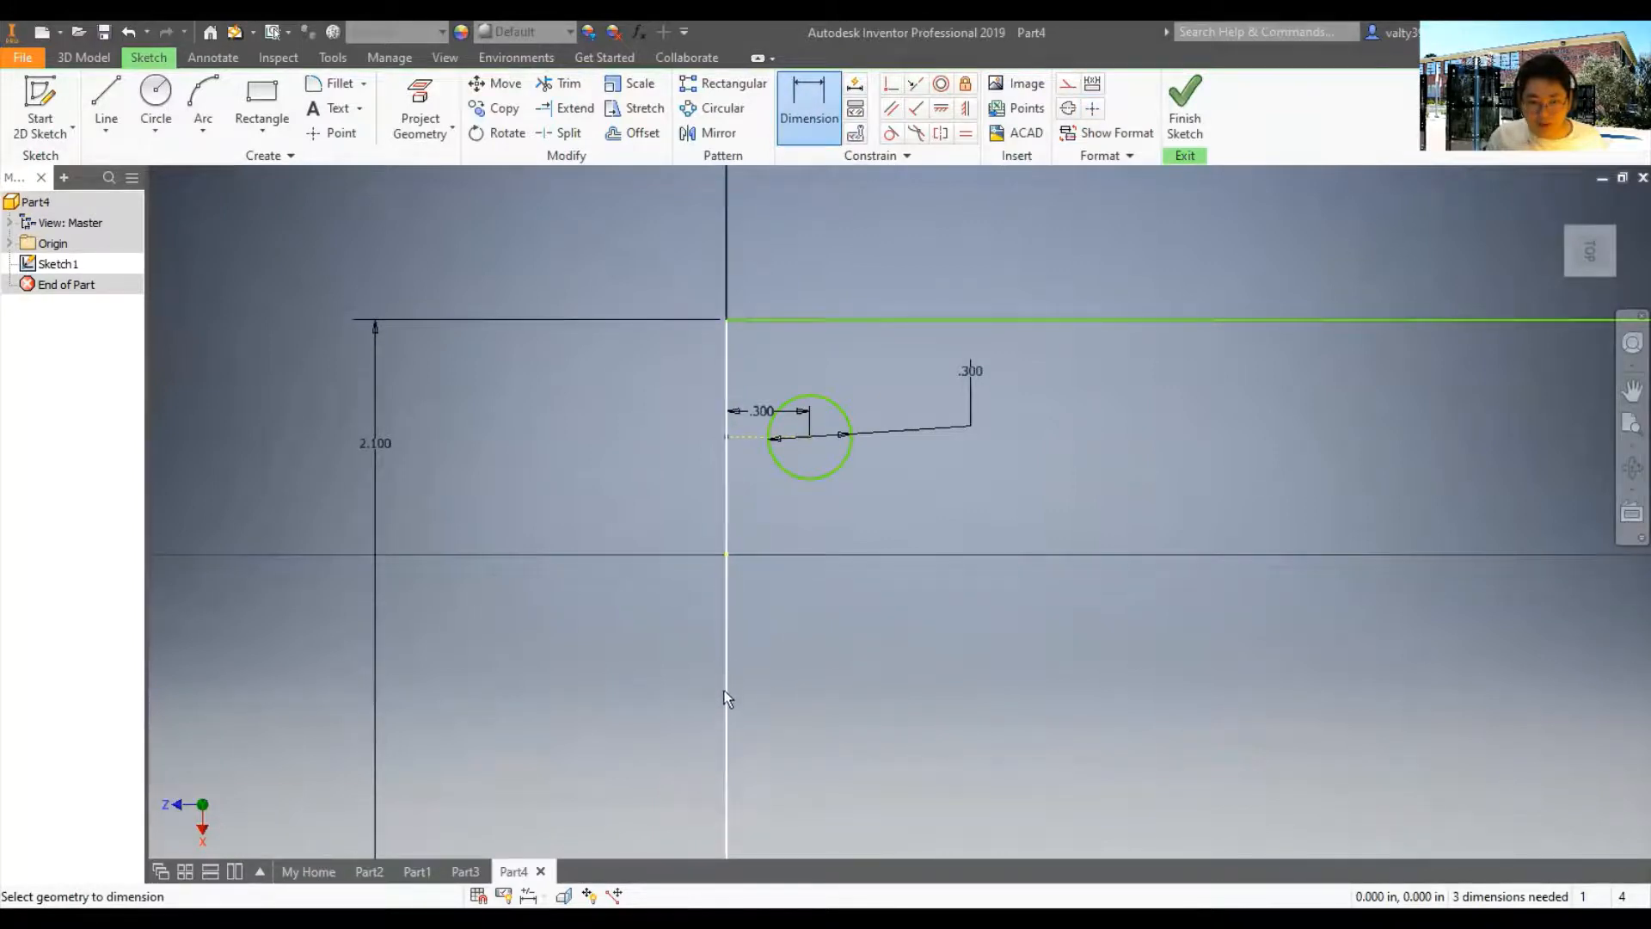
pyautogui.click(727, 663)
pyautogui.scroll(2, 736, 588)
pyautogui.scroll(-5, 741, 615)
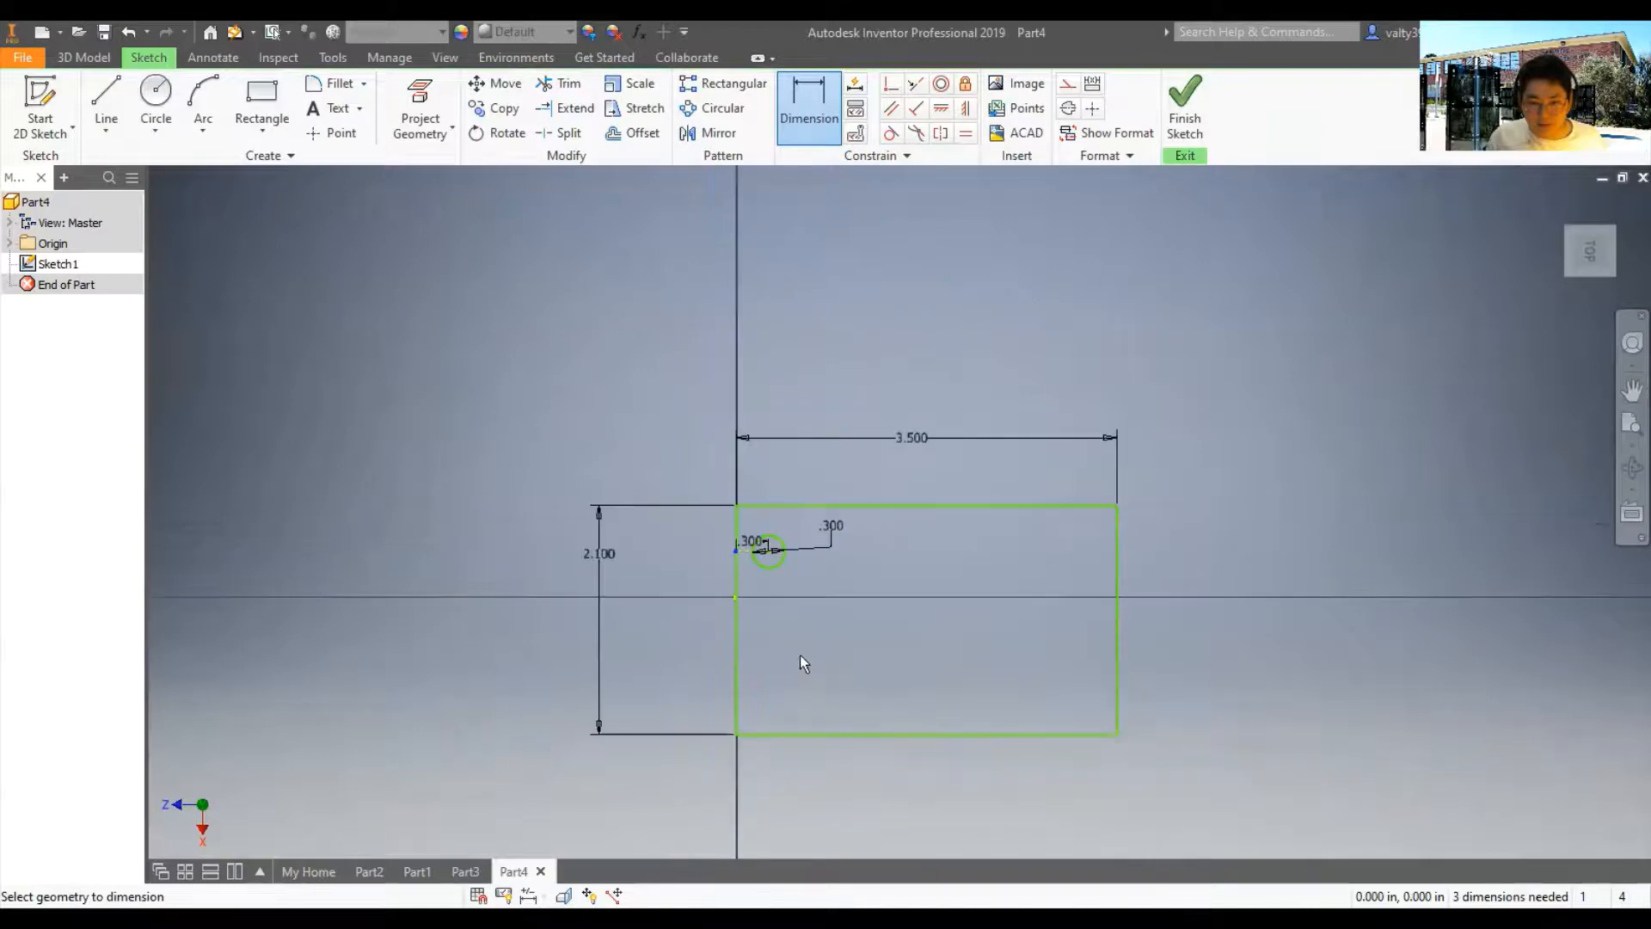
pyautogui.rightClick(745, 618)
pyautogui.click(684, 618)
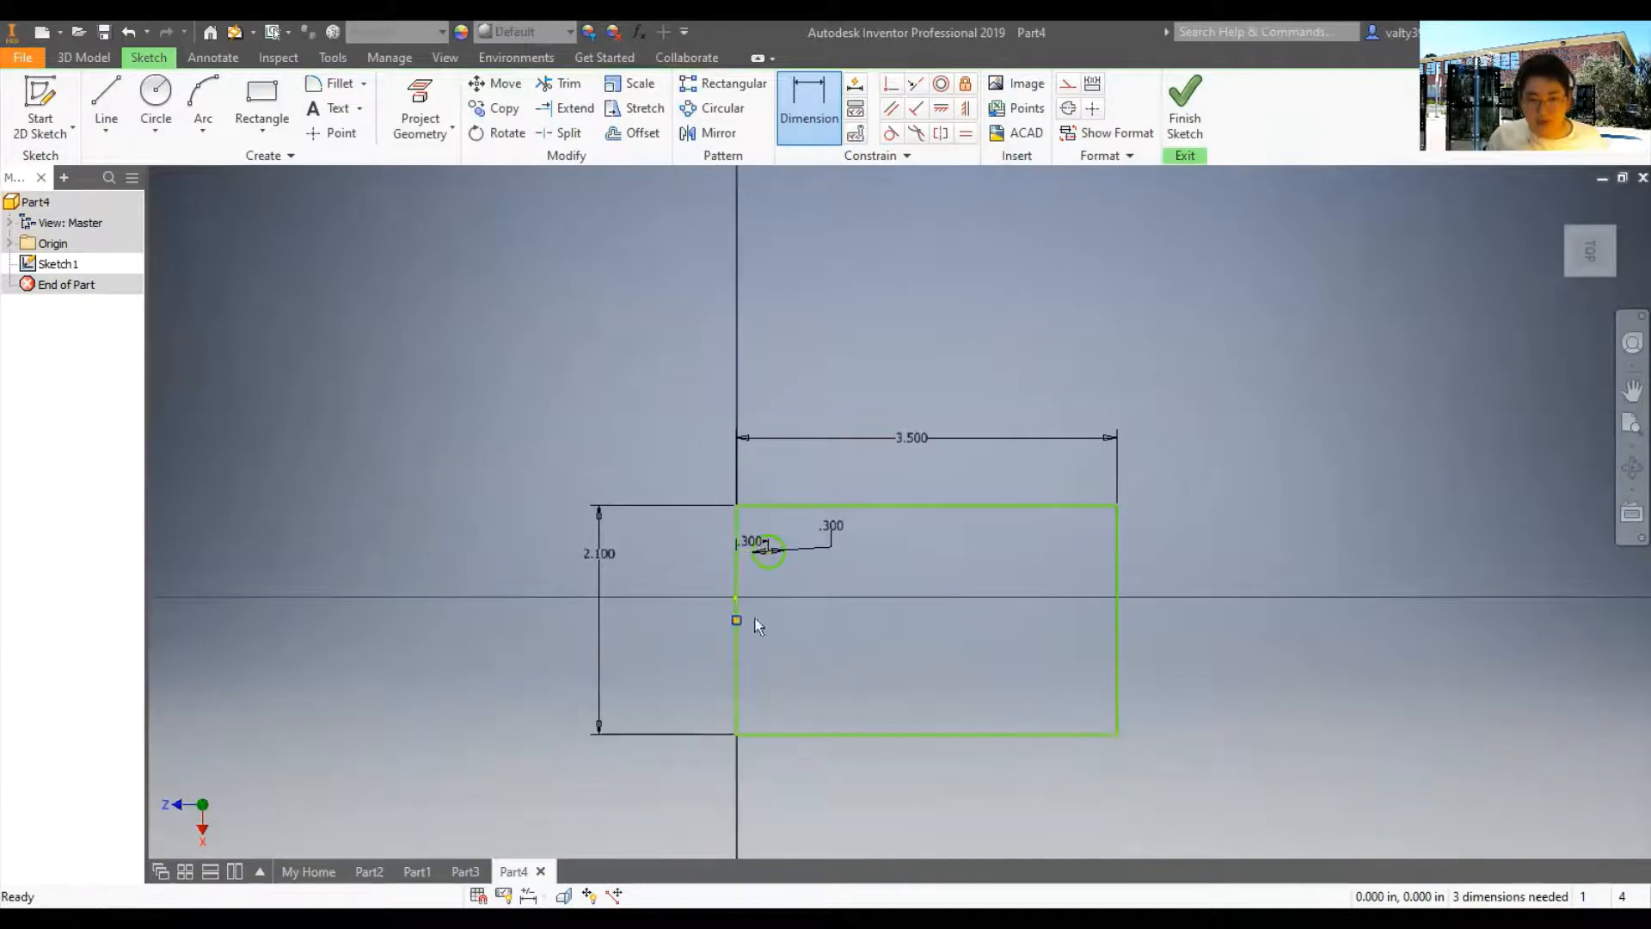
pyautogui.scroll(3, 688, 611)
pyautogui.click(681, 624)
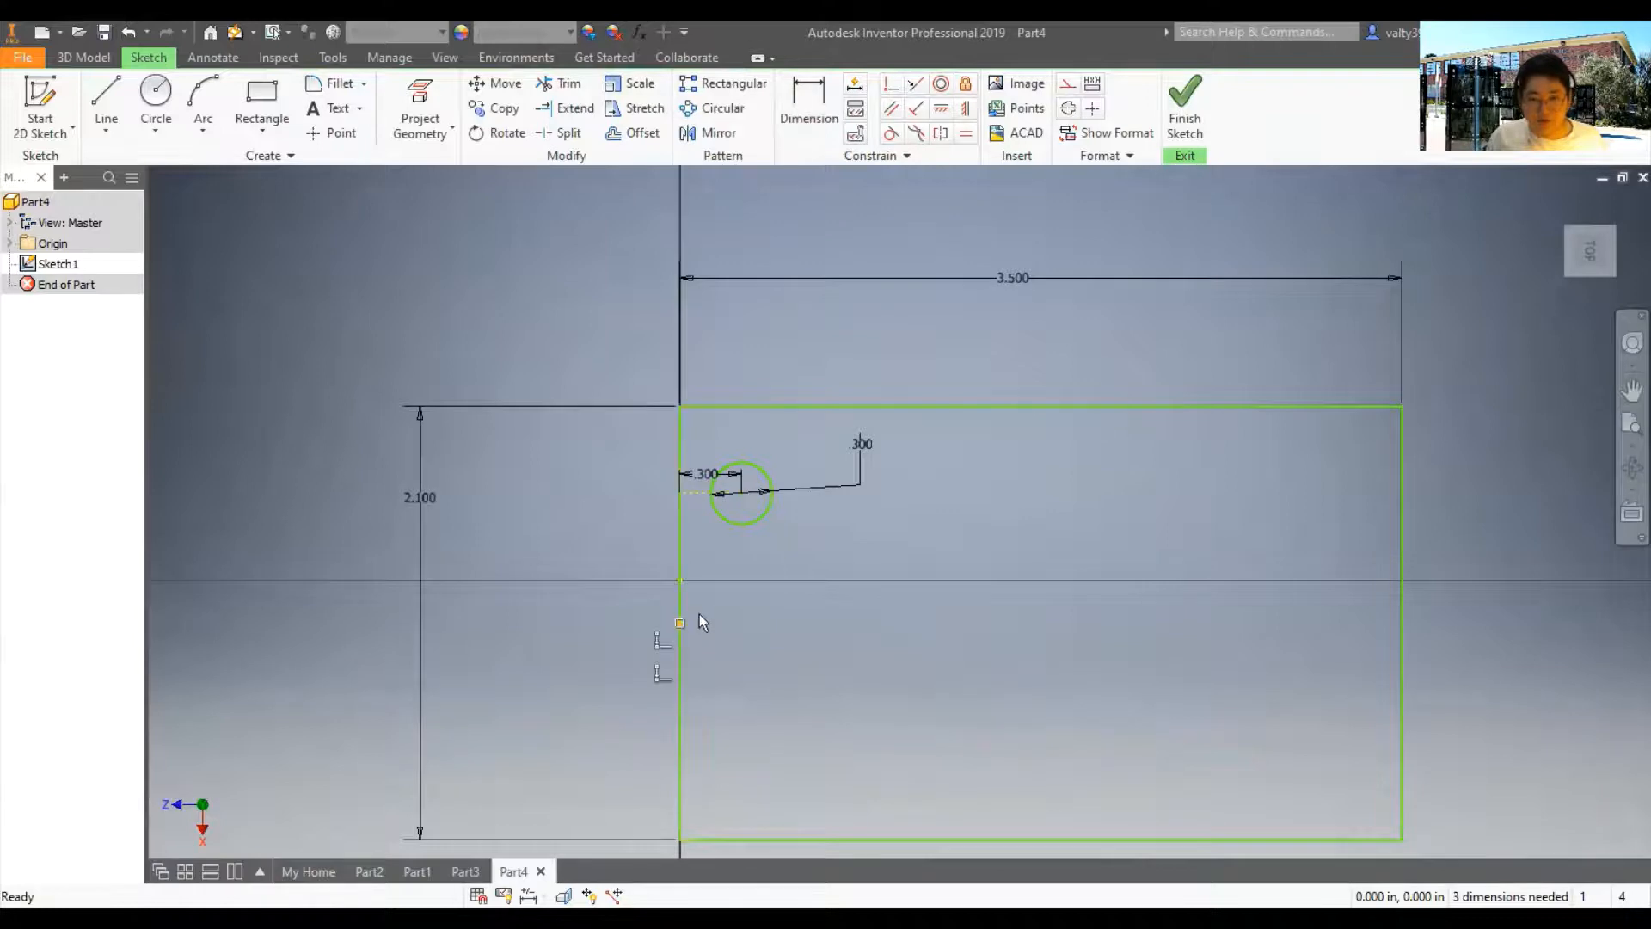
# Draw a vertical line about 0.63 in long from the construction line's end on the left edge down to that edge's midpoint
pyautogui.press('l')
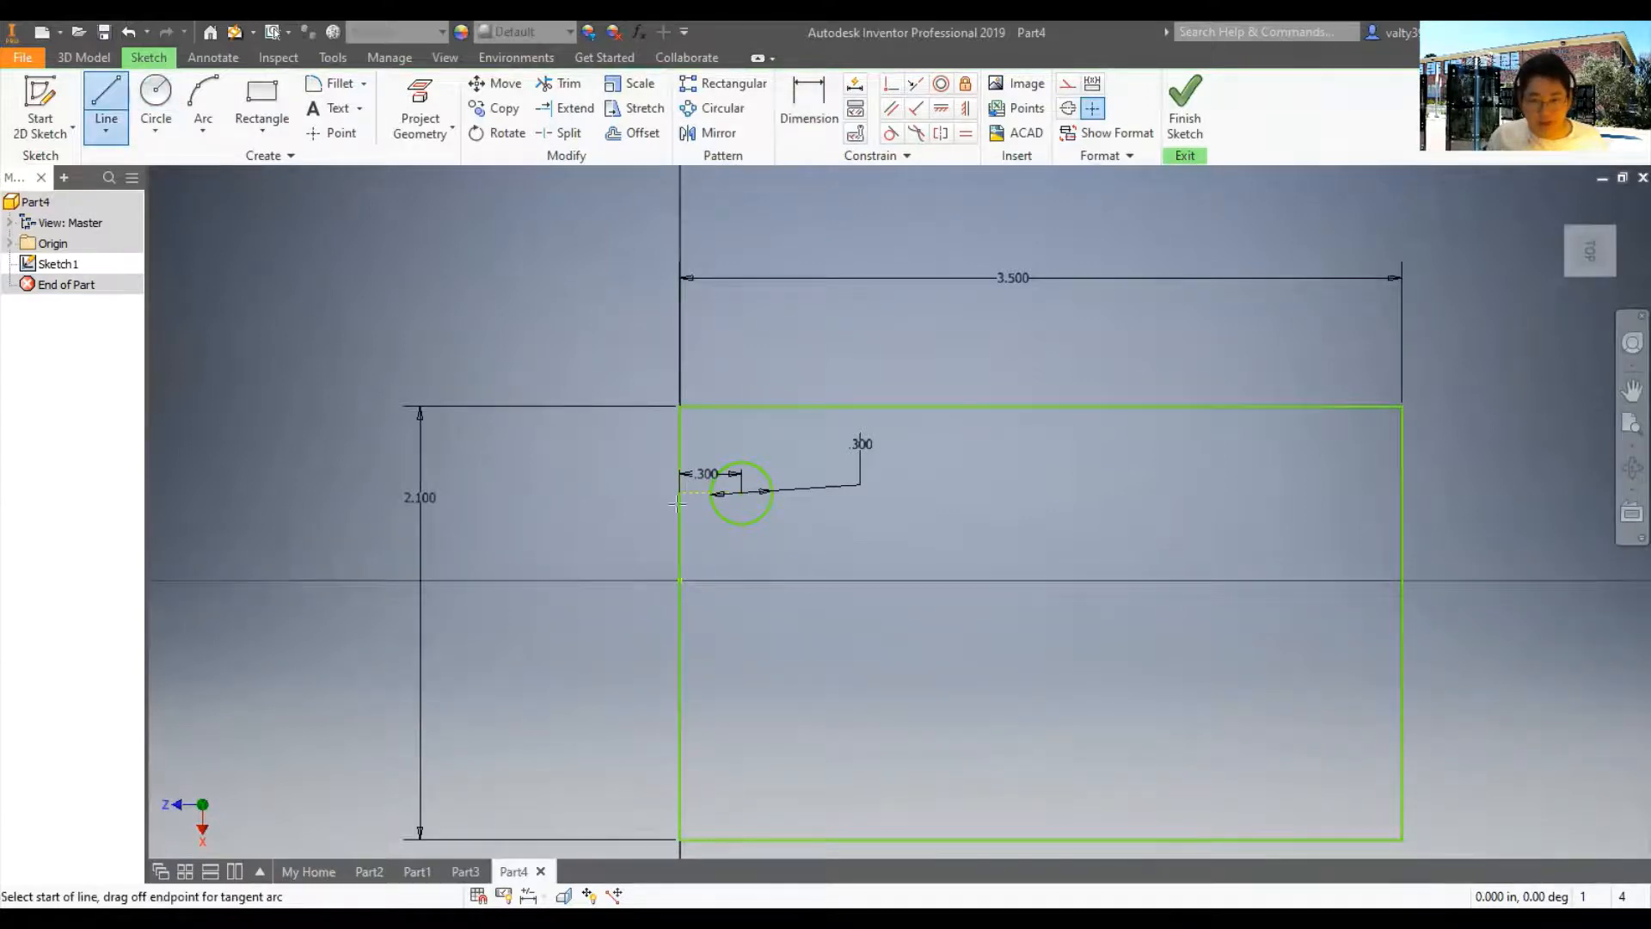
pyautogui.click(680, 492)
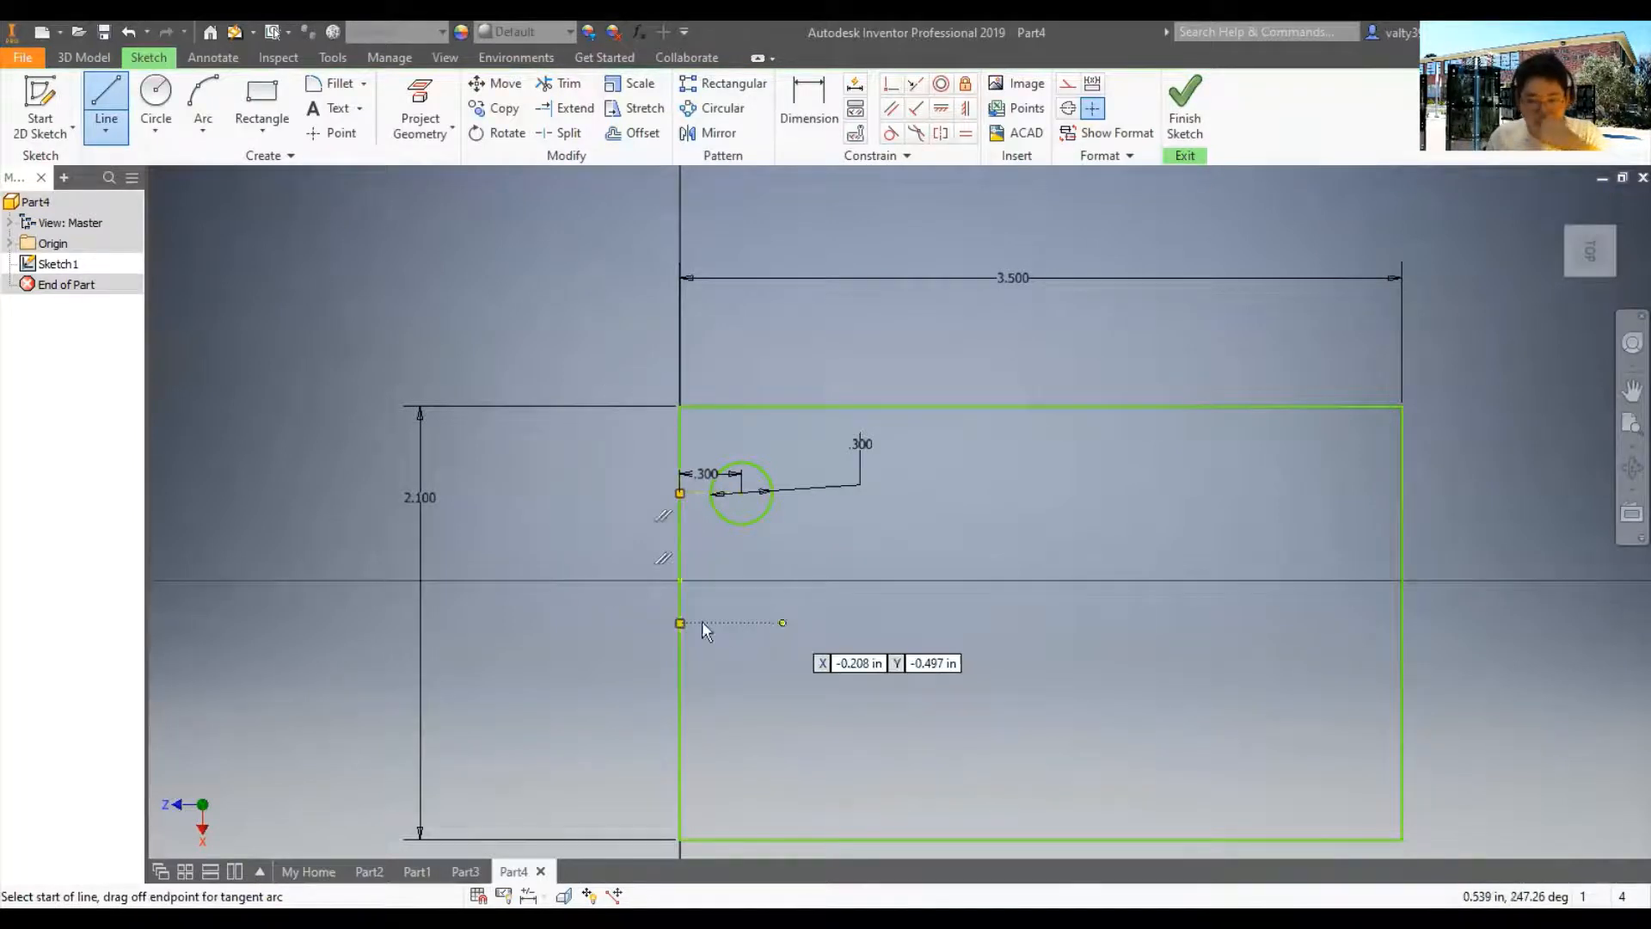
pyautogui.press('Escape')
# Dimension the vertical distance between the construction line's left end and the left edge's midpoint as 0.5 in
pyautogui.click(809, 110)
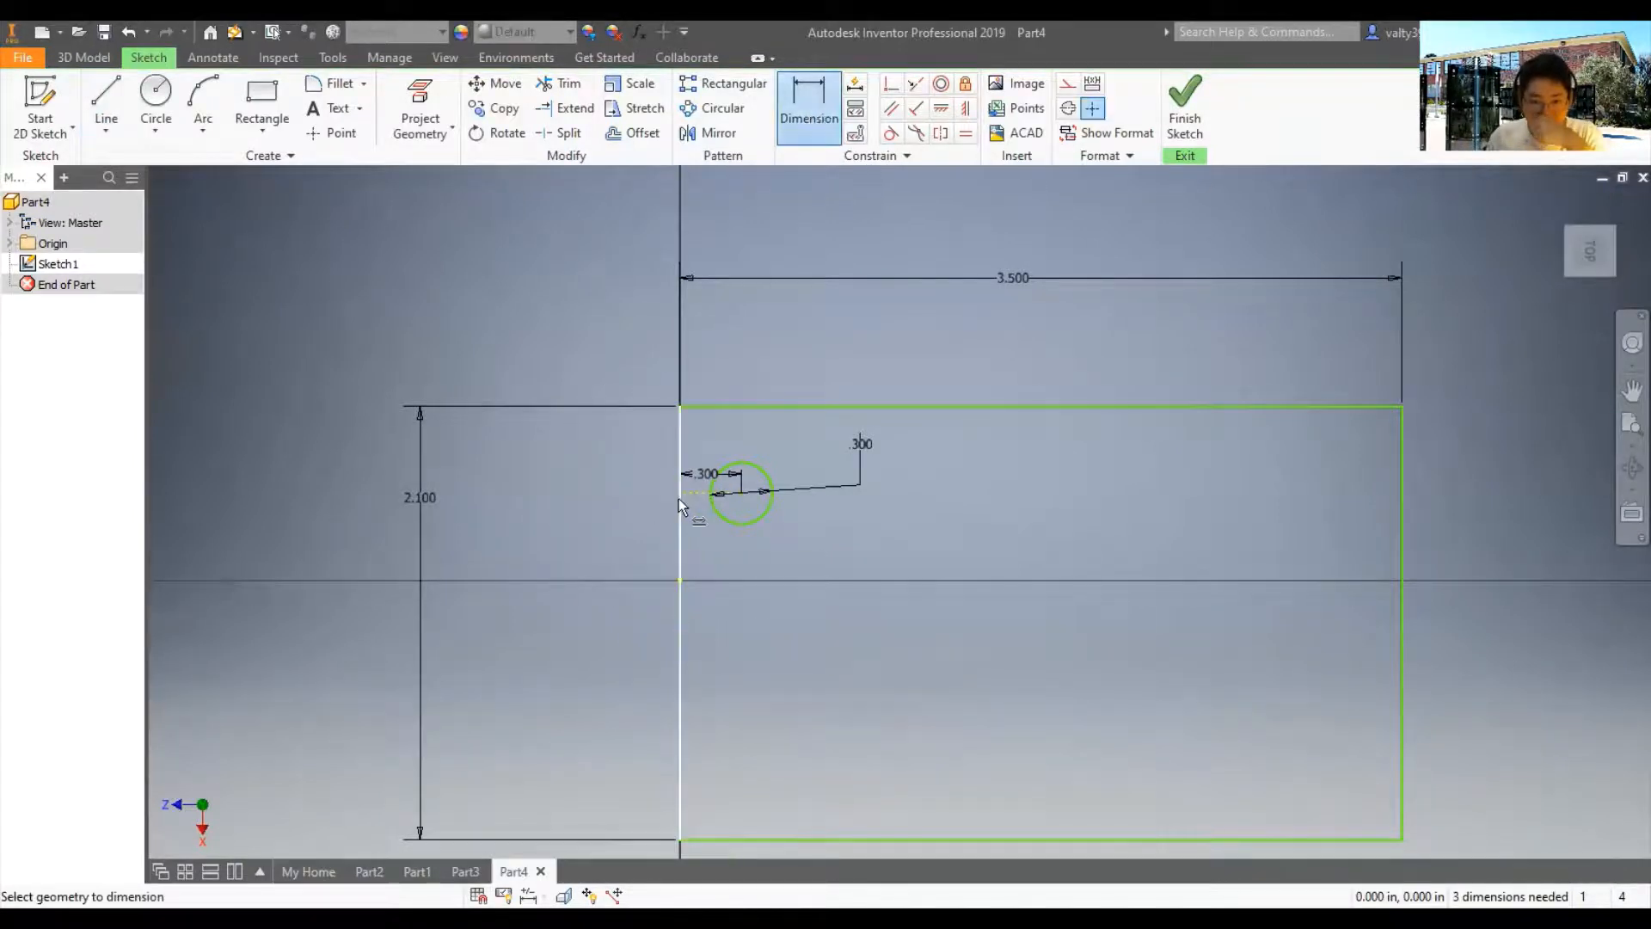
pyautogui.click(680, 623)
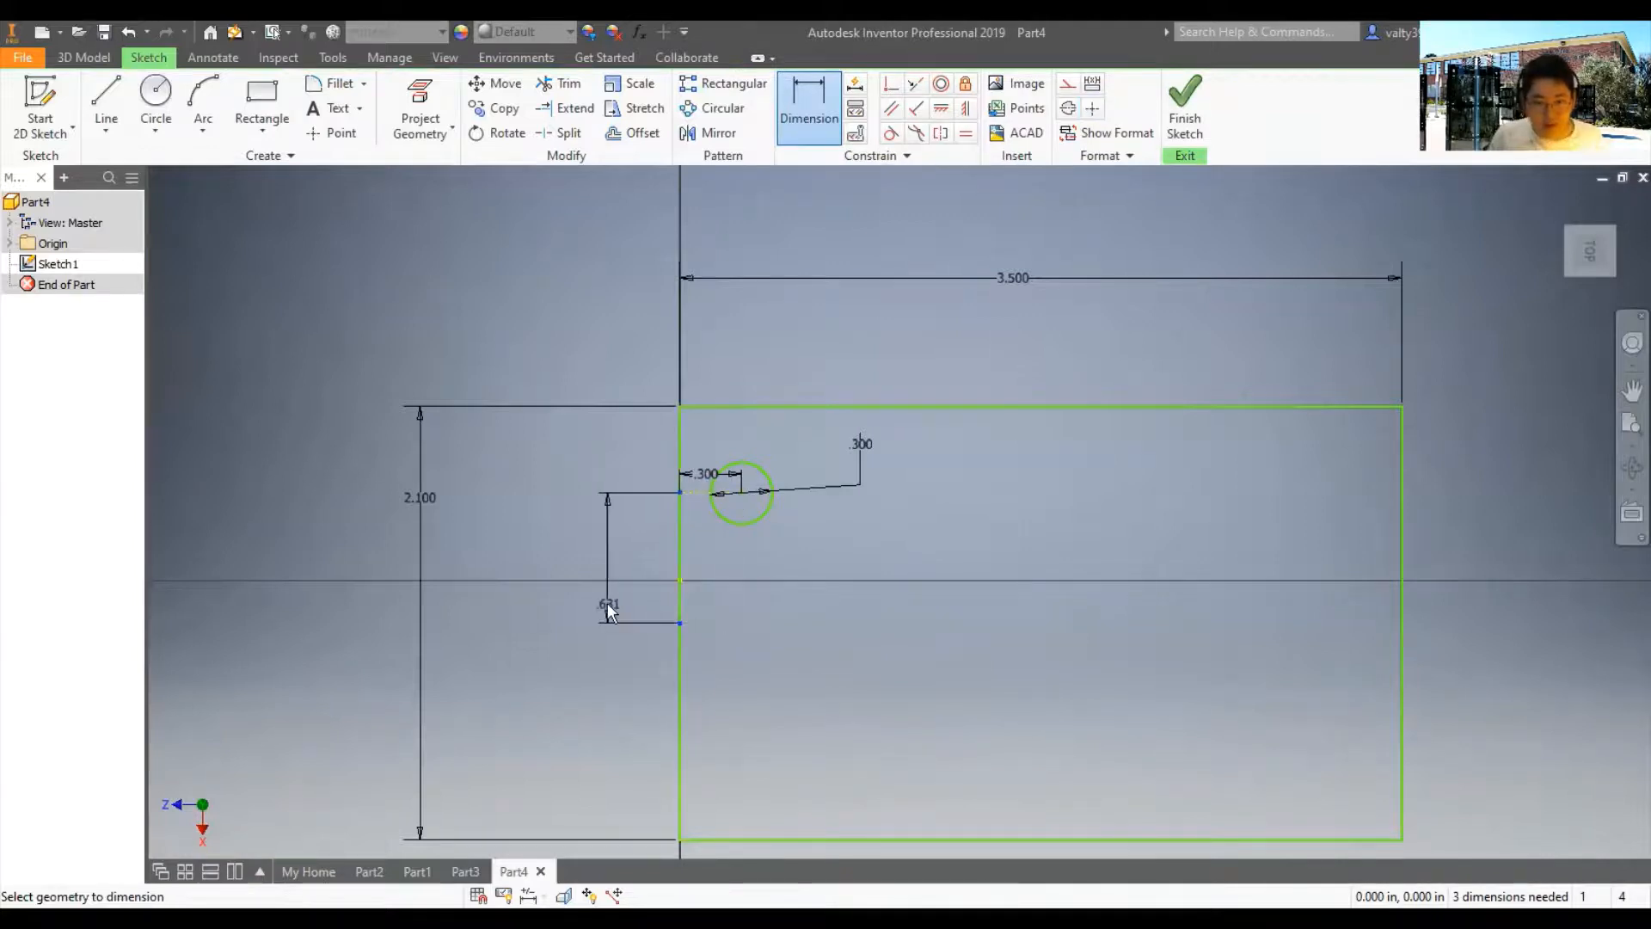
pyautogui.click(607, 604)
pyautogui.write('.5')
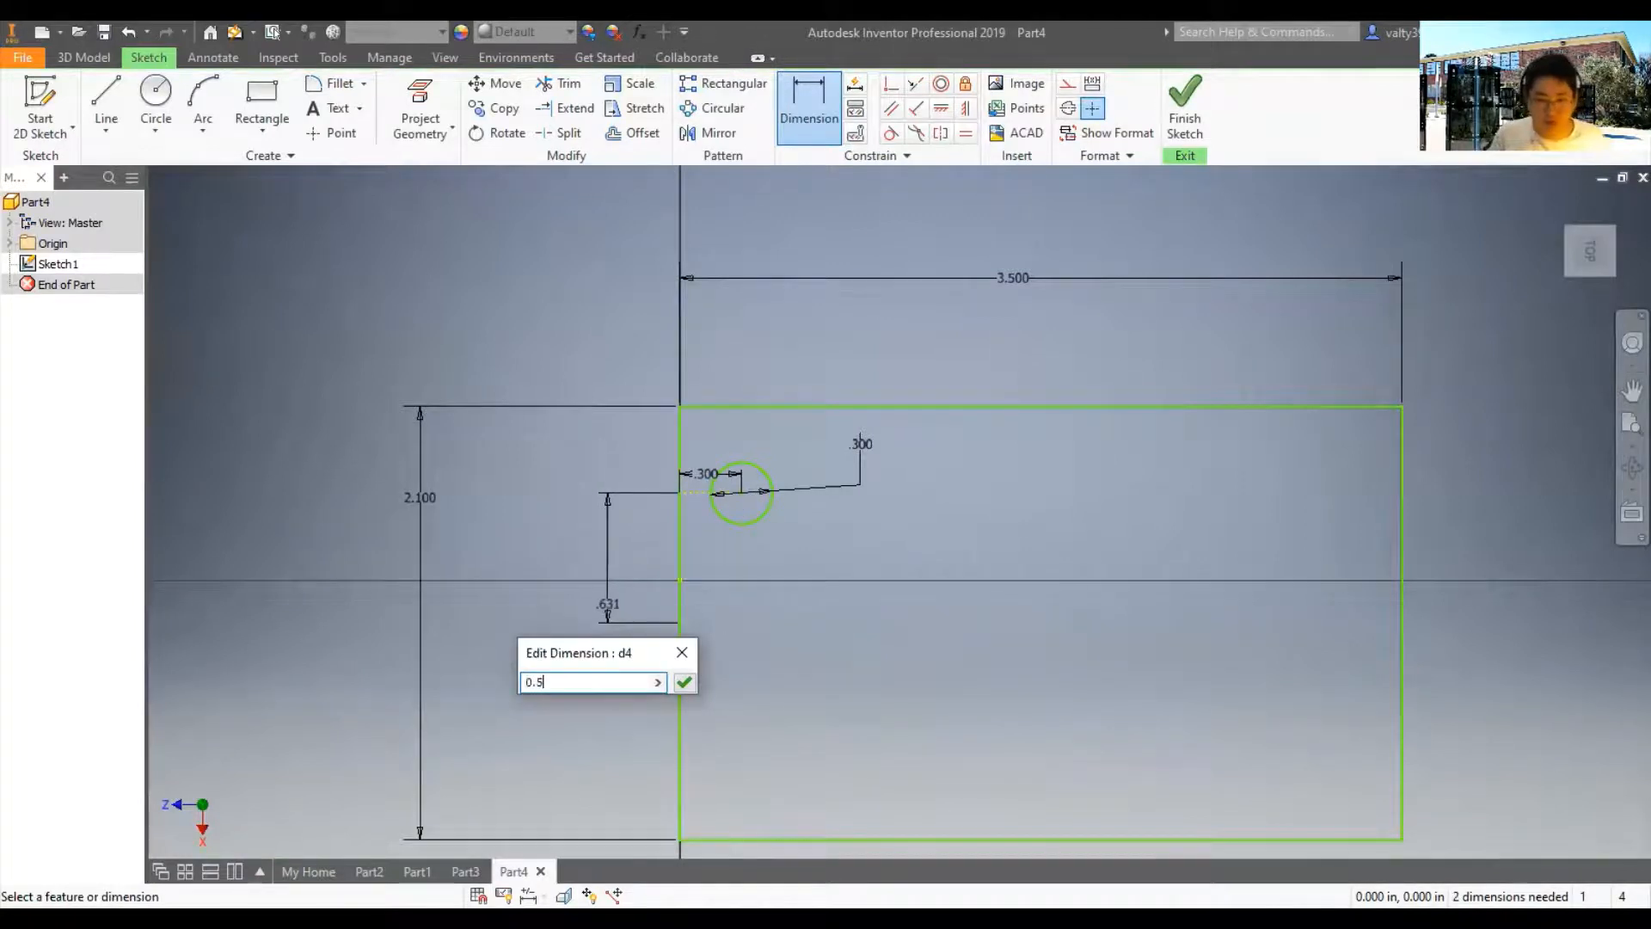
pyautogui.press('Return')
# Check the hole's vertical offset in Part3's sketch and set the matching dimension in Part4 to 0.6 in
pyautogui.click(465, 871)
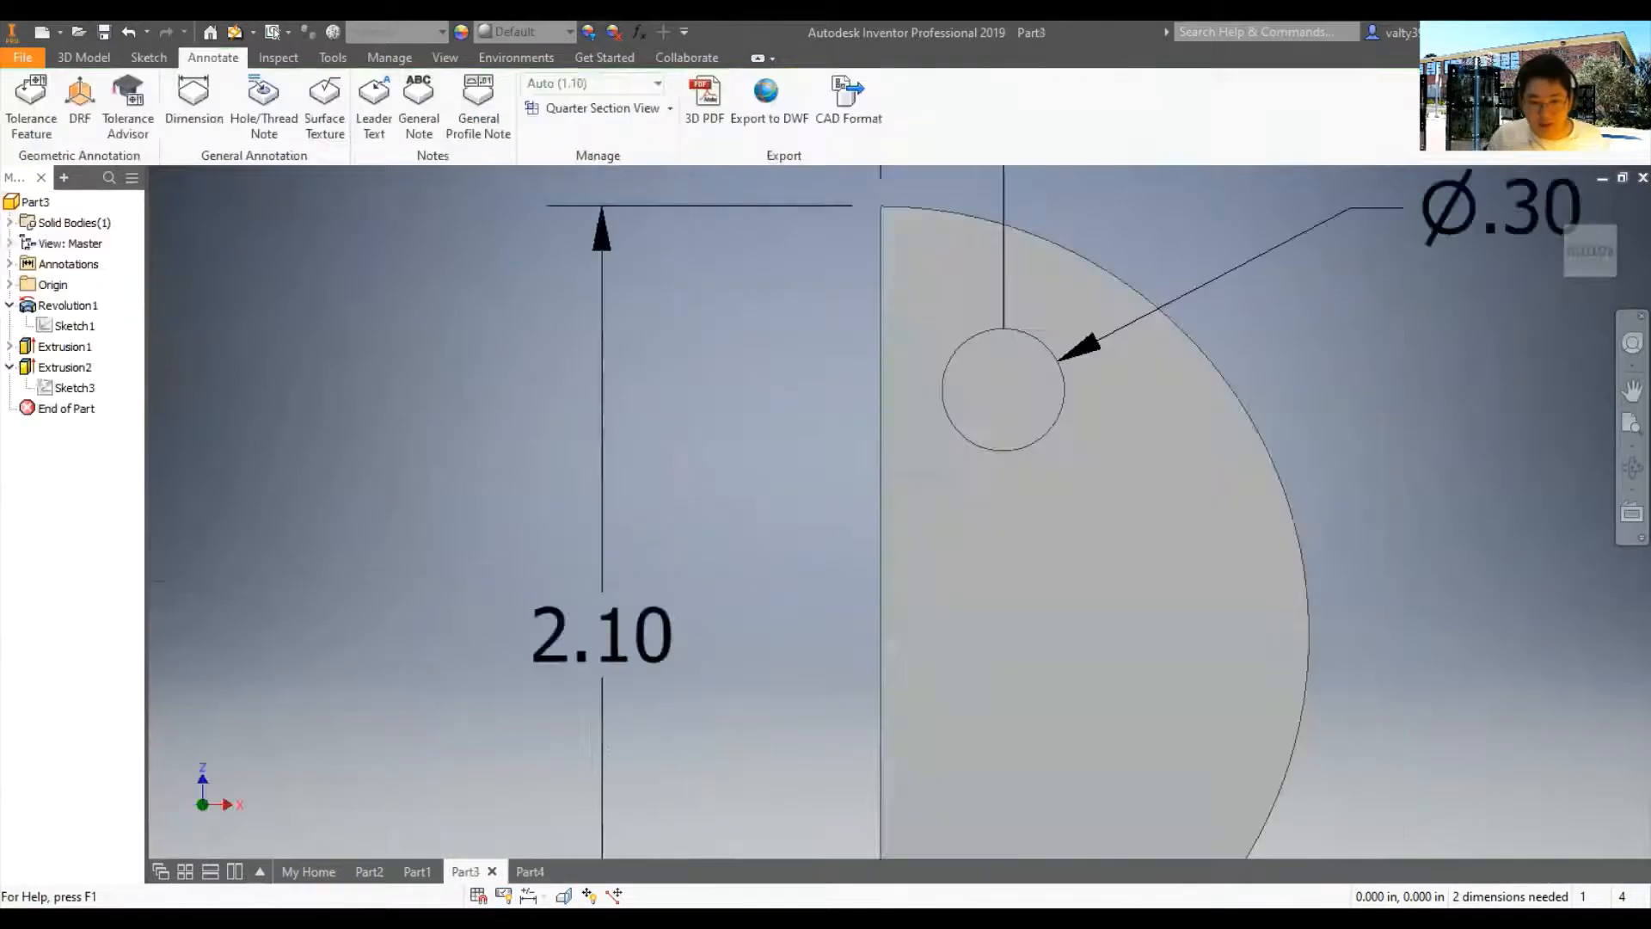
pyautogui.click(74, 387)
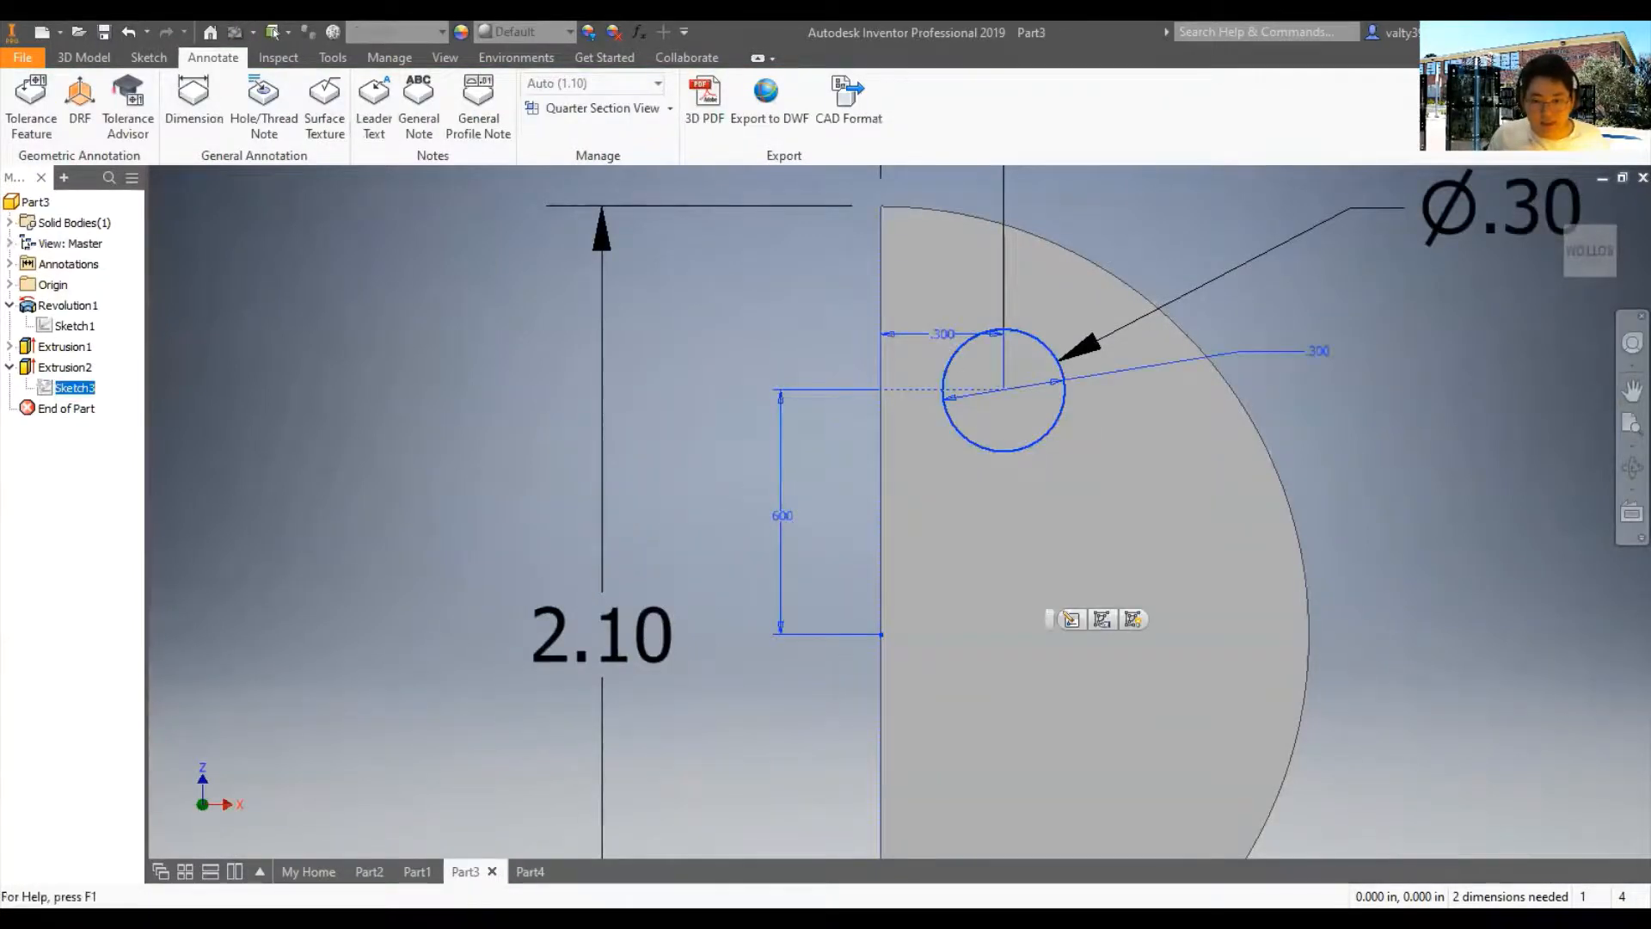
pyautogui.click(528, 871)
pyautogui.click(639, 622)
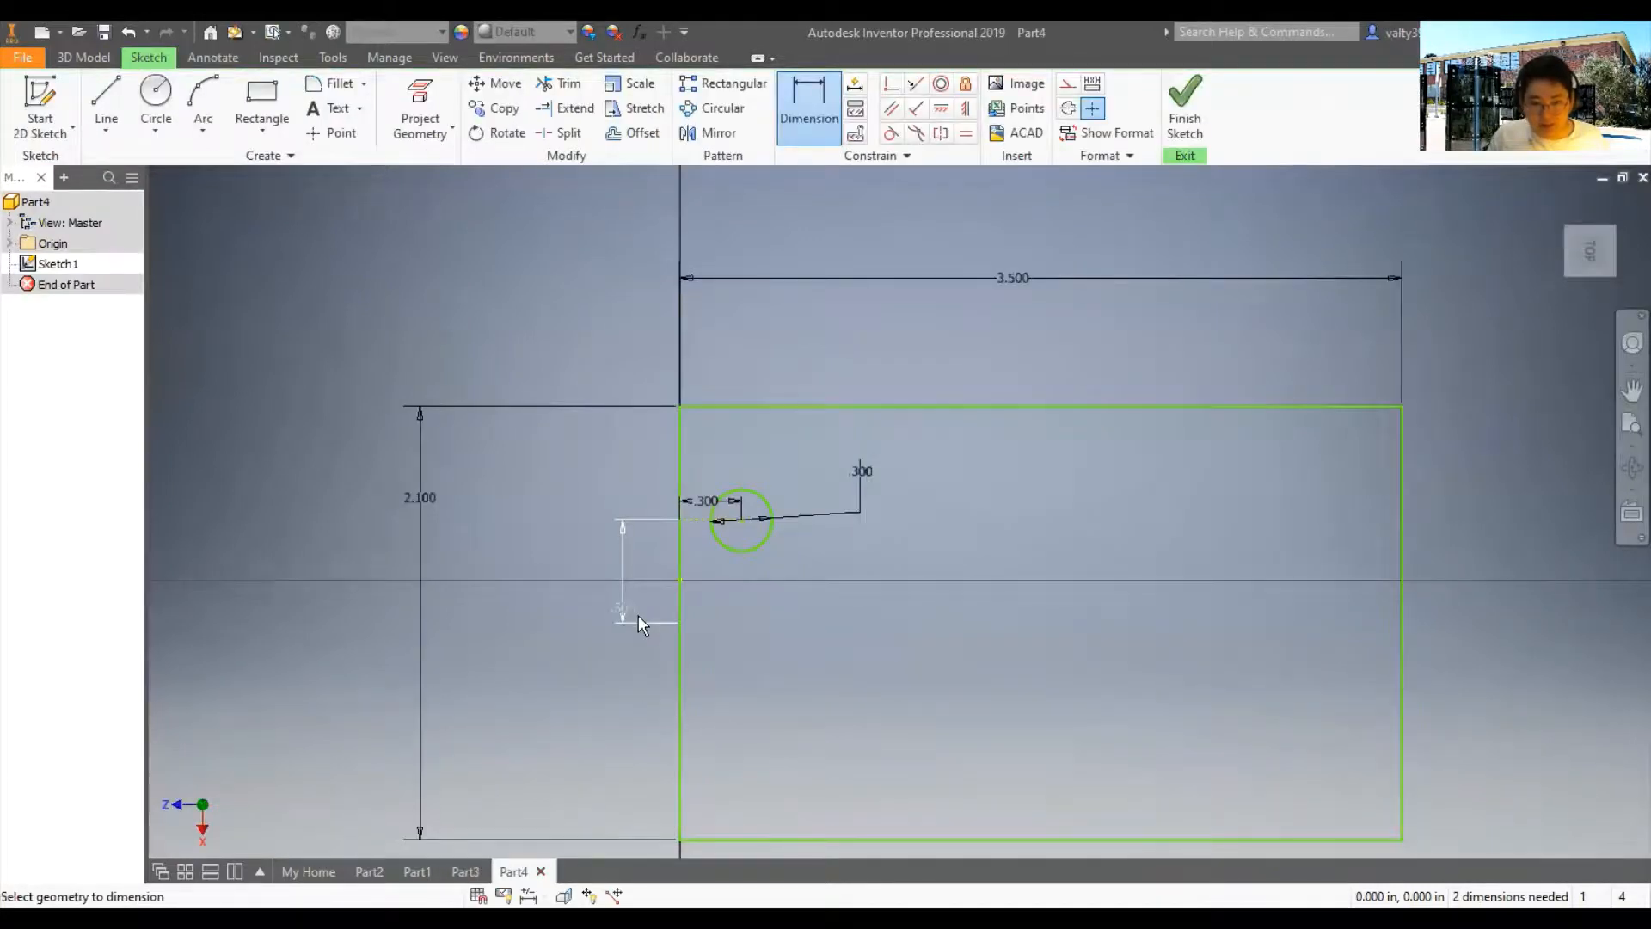
pyautogui.write('0.')
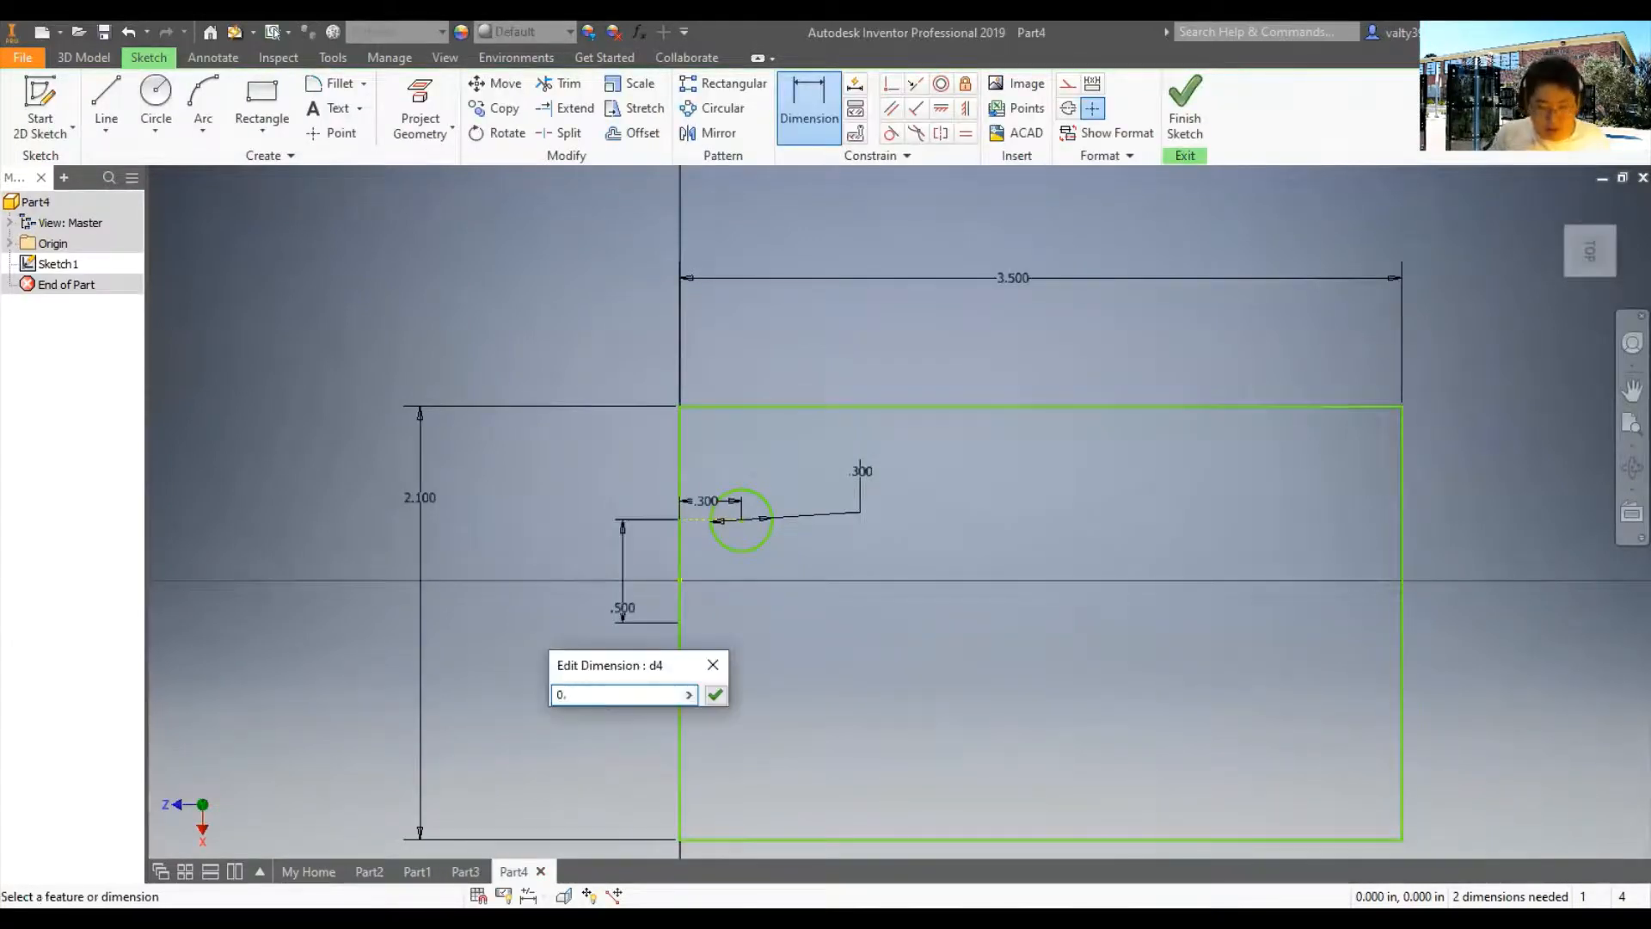
pyautogui.write('6')
pyautogui.press('Return')
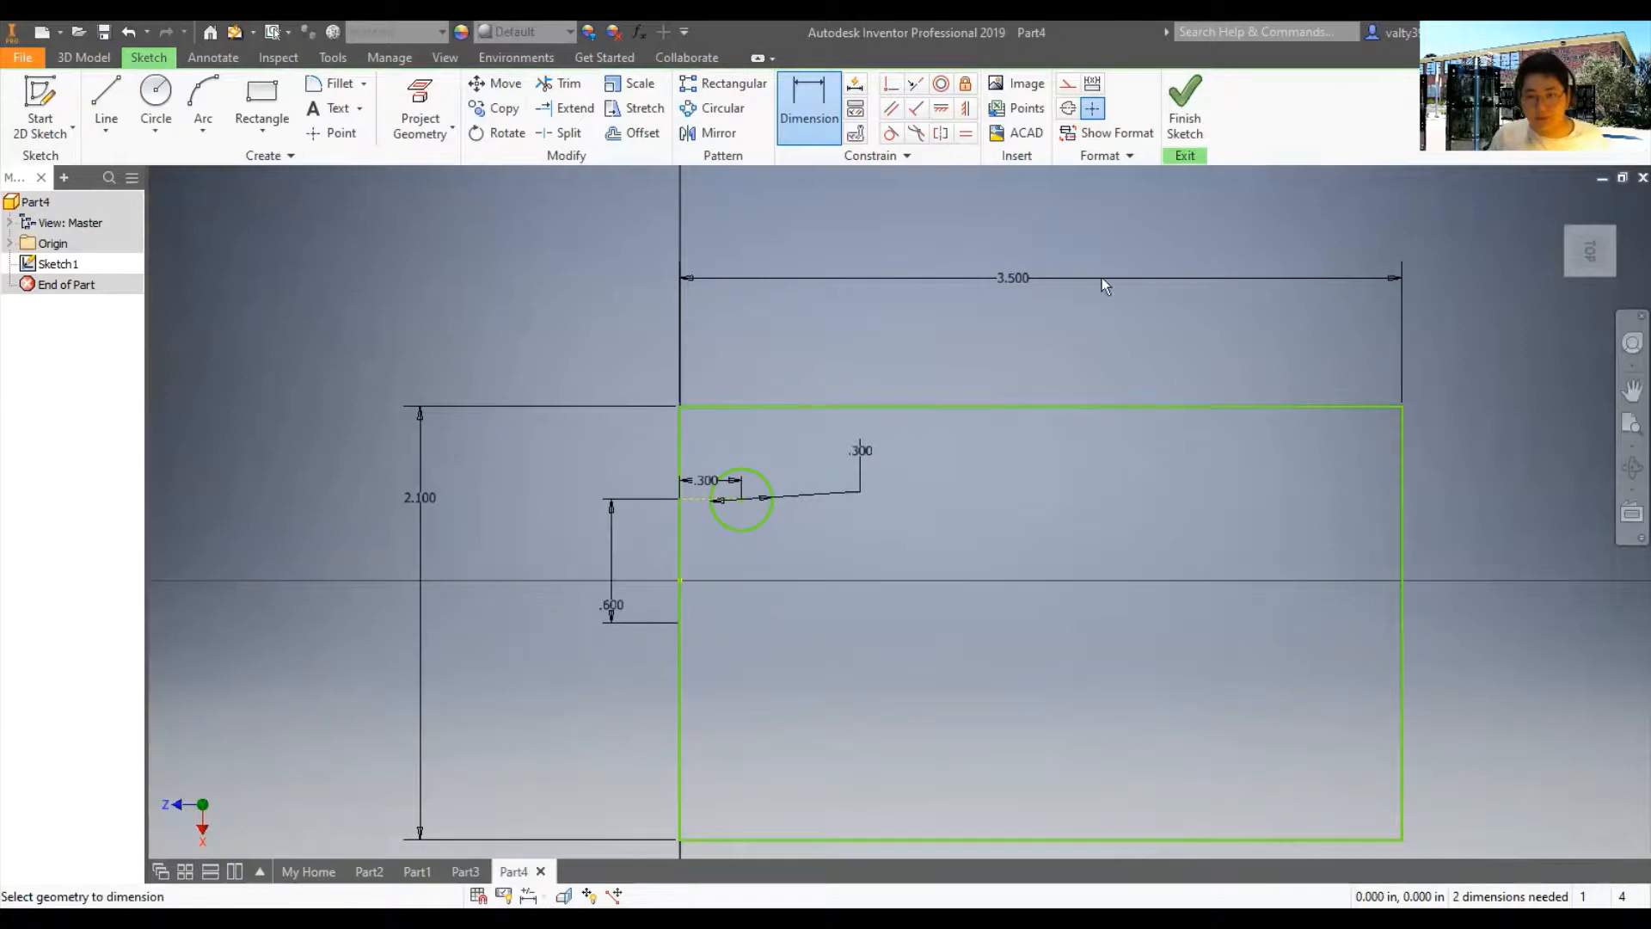
# Finish the sketch and extrude the rectangle profile around the circle by 0.25 in, leaving the circle as a hole
pyautogui.click(1185, 104)
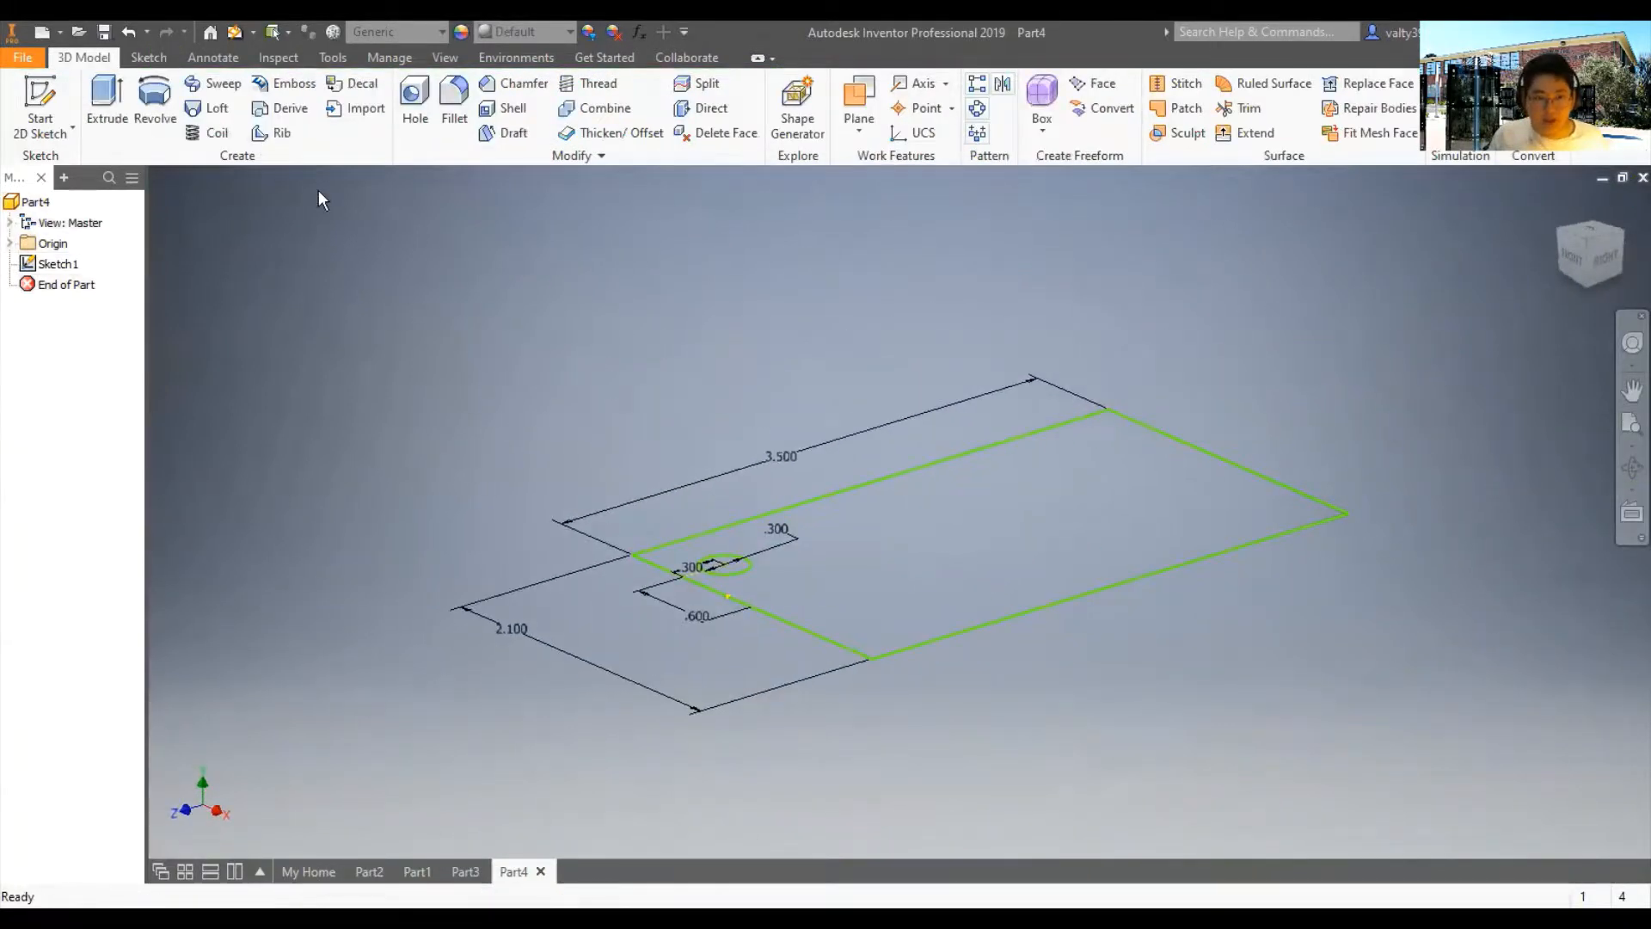
pyautogui.press('e')
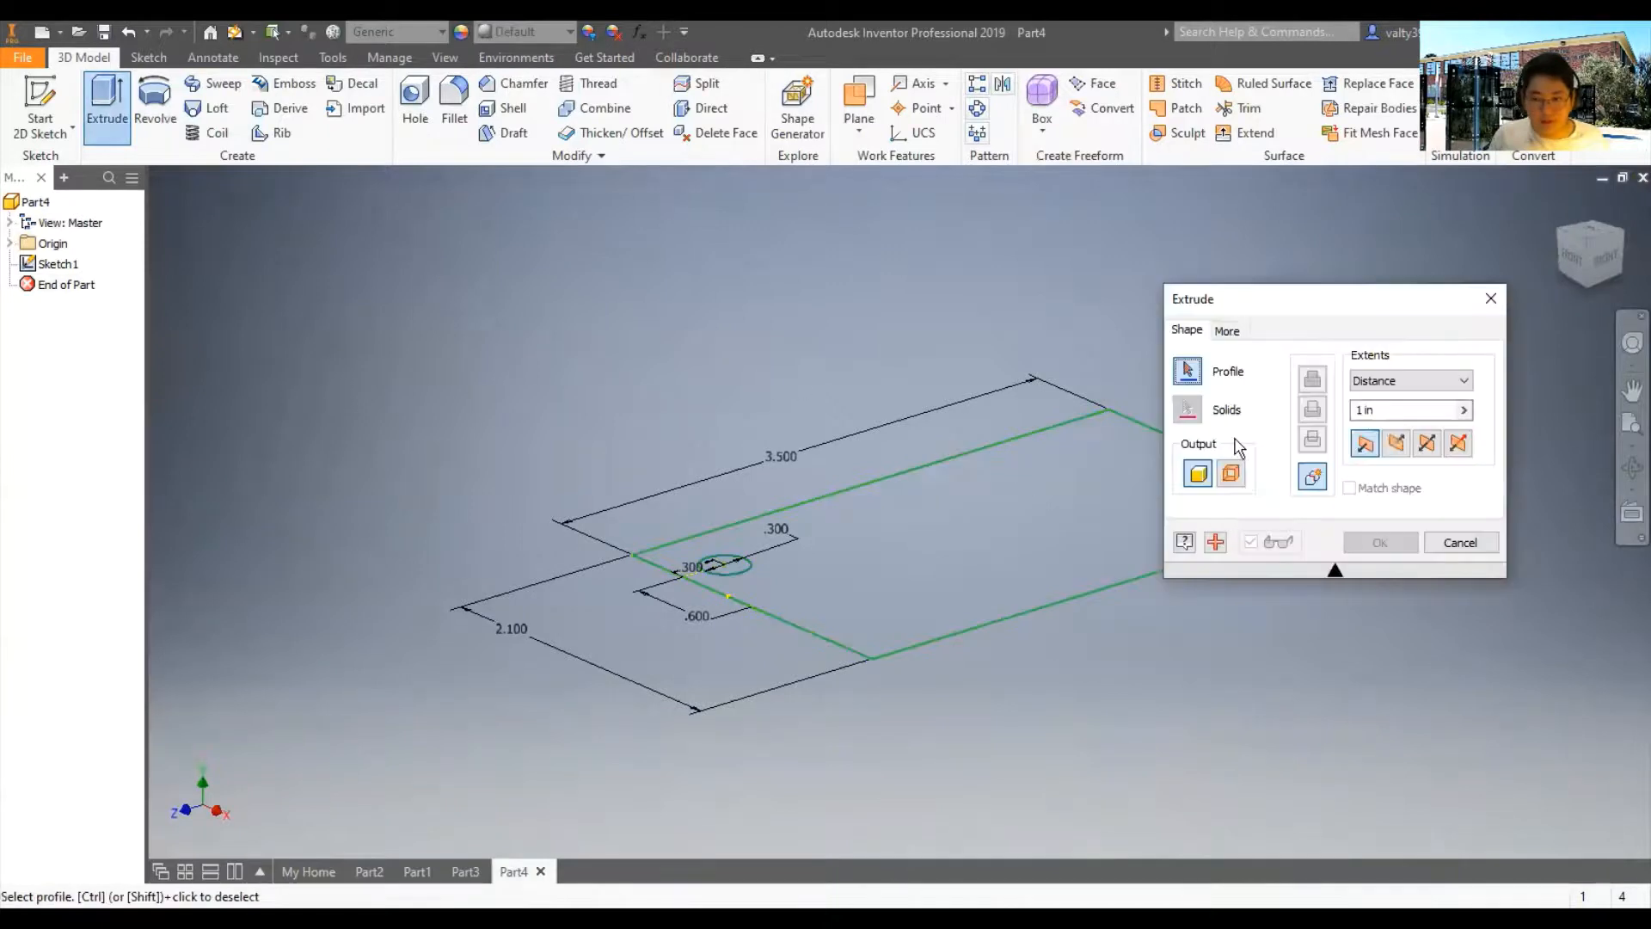
pyautogui.click(970, 505)
pyautogui.write('0.25')
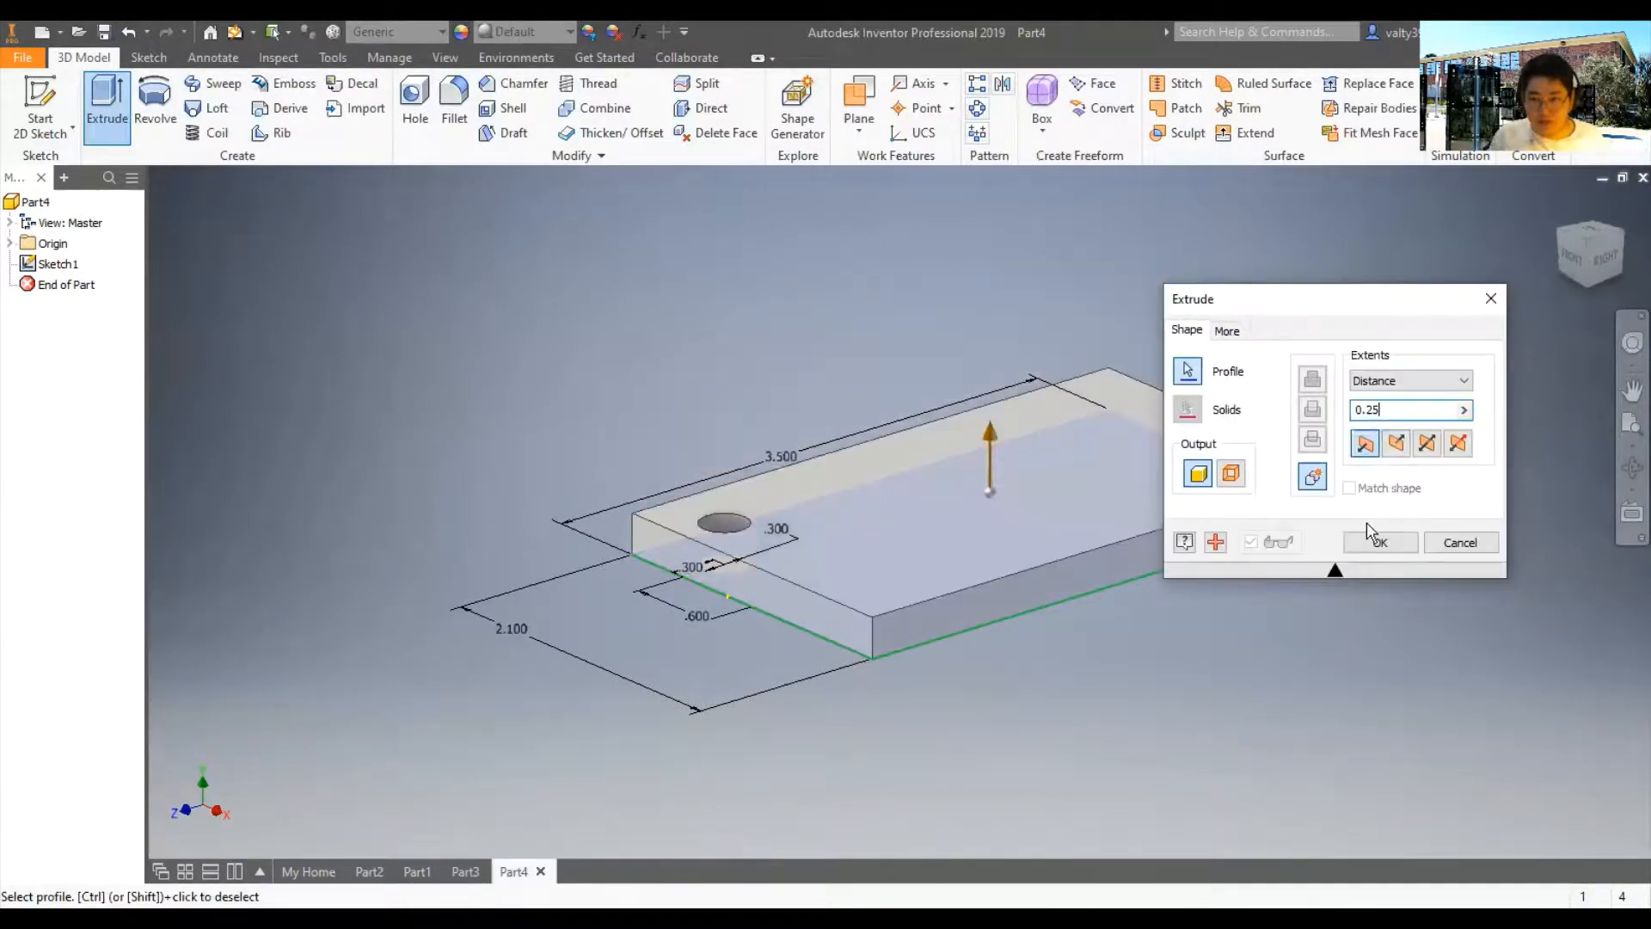
pyautogui.click(1379, 542)
# Try a 0.2 in fillet on the two vertical corner edges at the plate's end opposite the hole
pyautogui.keyDown('shift'); pyautogui.moveTo(1355, 416); pyautogui.dragTo(1511, 373, button='middle'); pyautogui.keyUp('shift')
pyautogui.click(1591, 244)
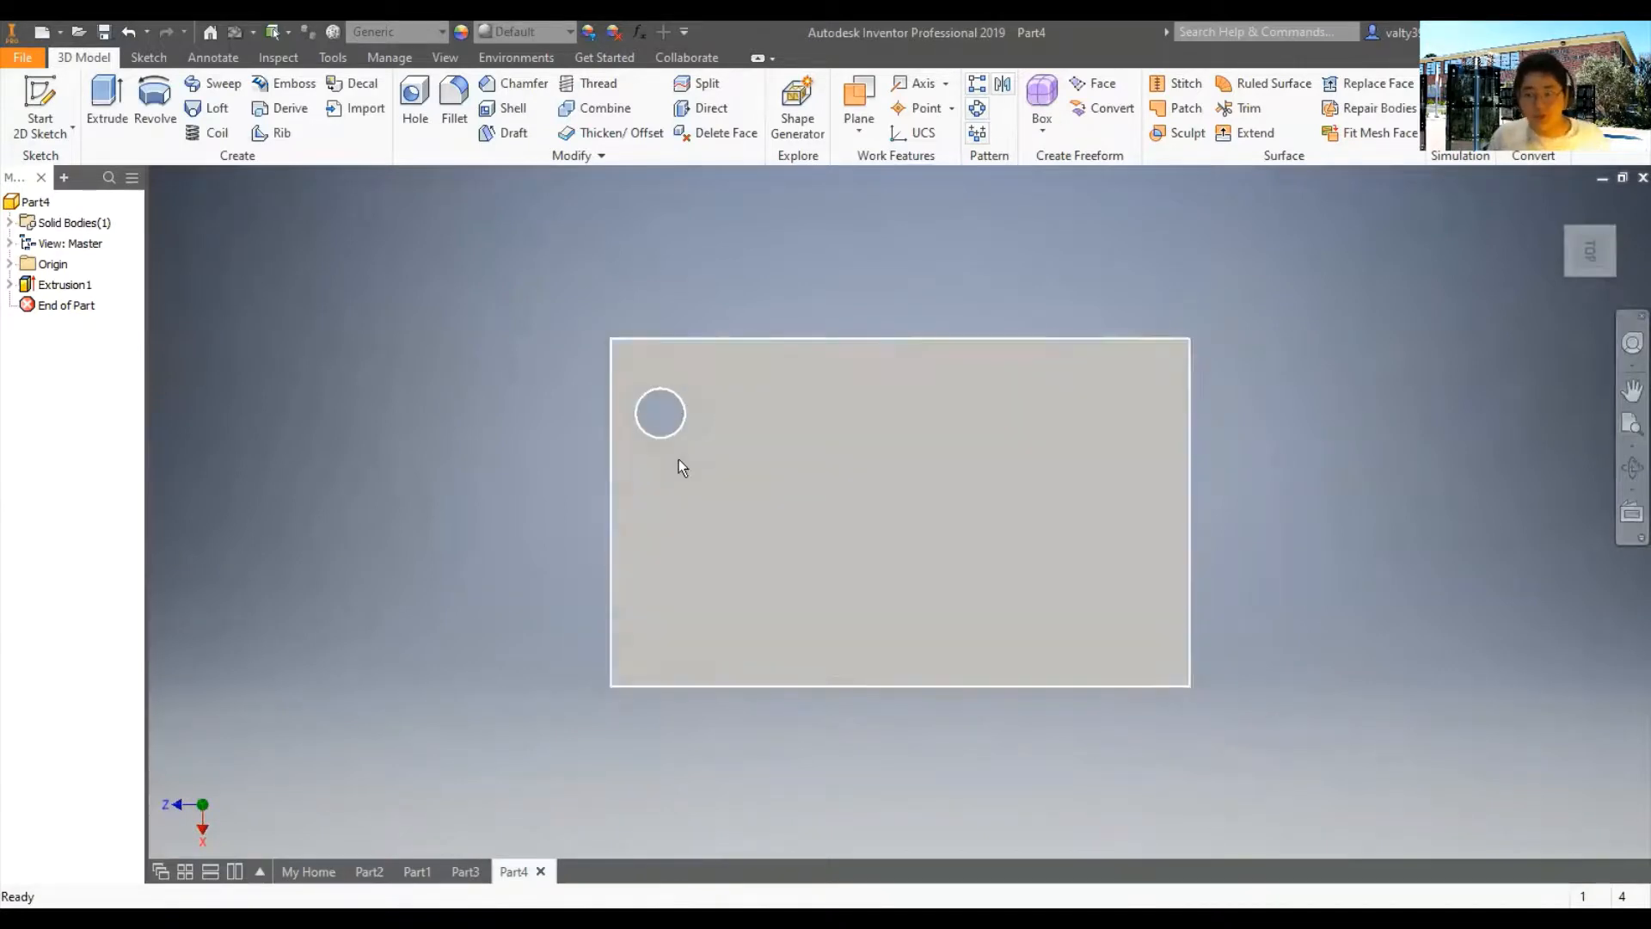
pyautogui.keyDown('shift'); pyautogui.moveTo(789, 466); pyautogui.dragTo(719, 342, button='middle'); pyautogui.keyUp('shift')
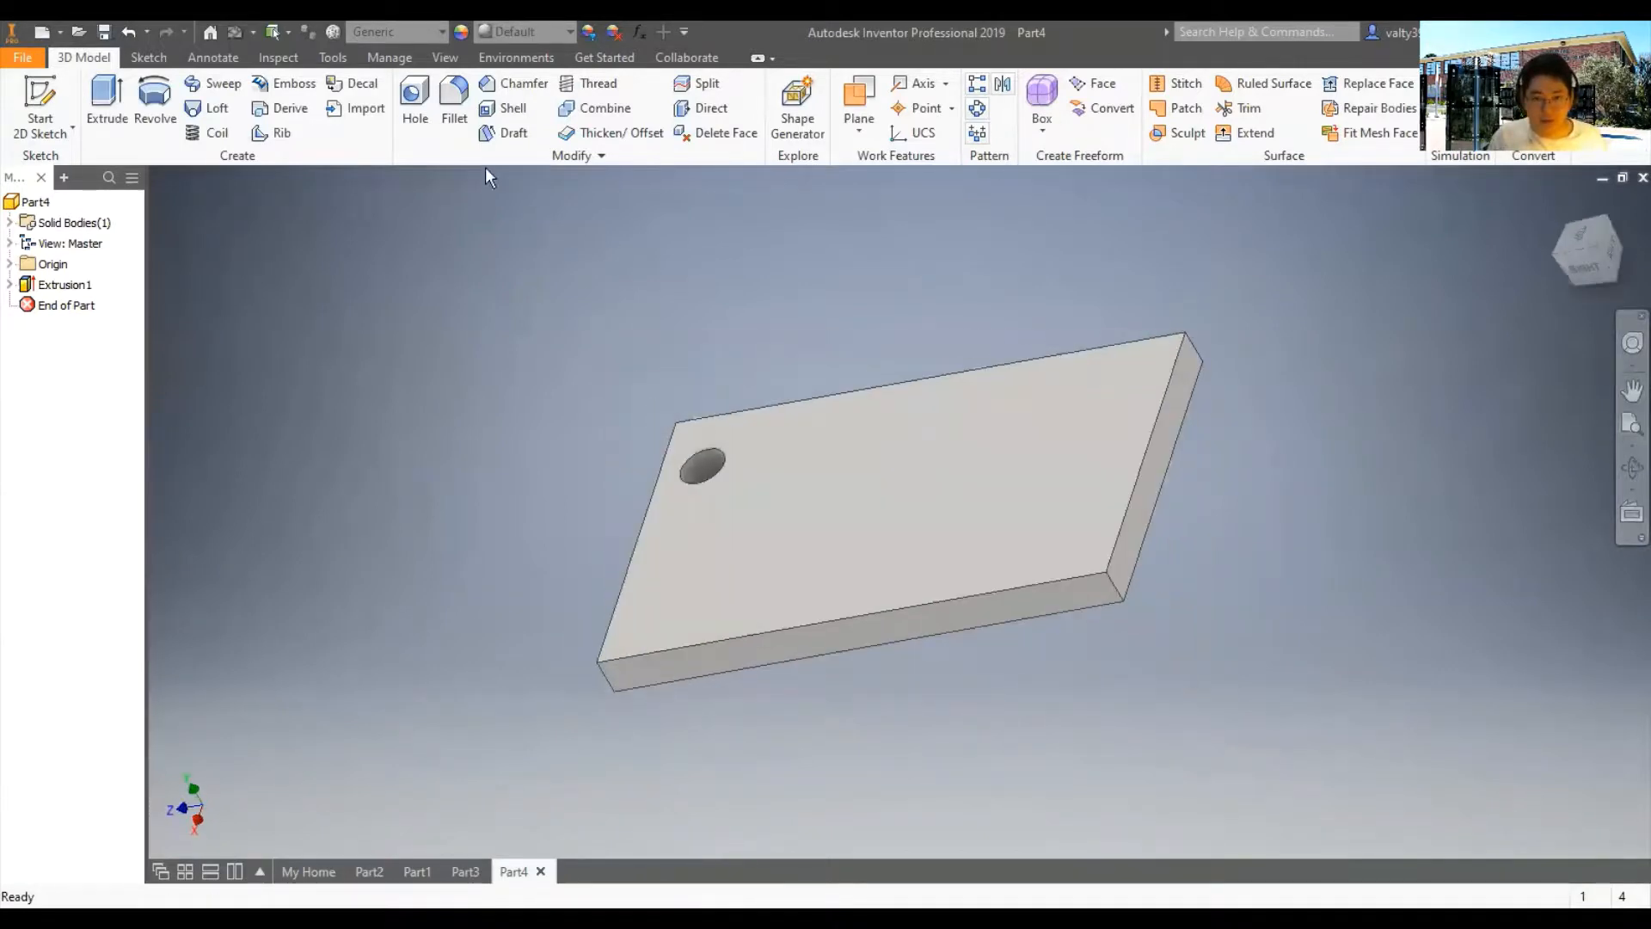
pyautogui.click(464, 93)
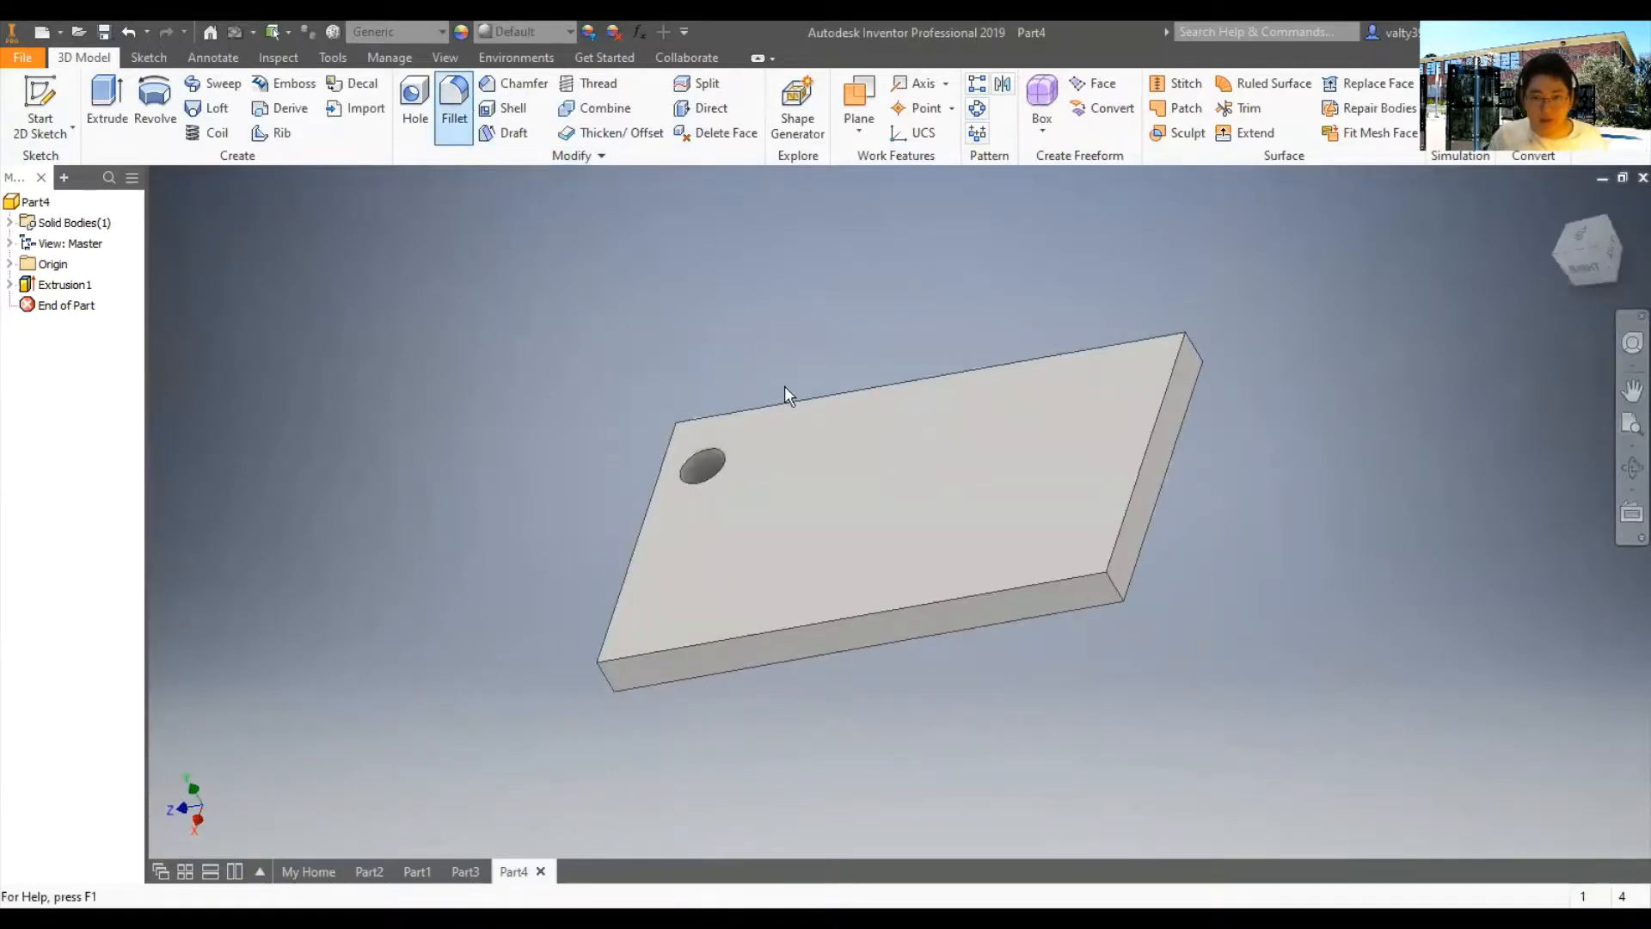
pyautogui.click(1118, 587)
pyautogui.click(1192, 355)
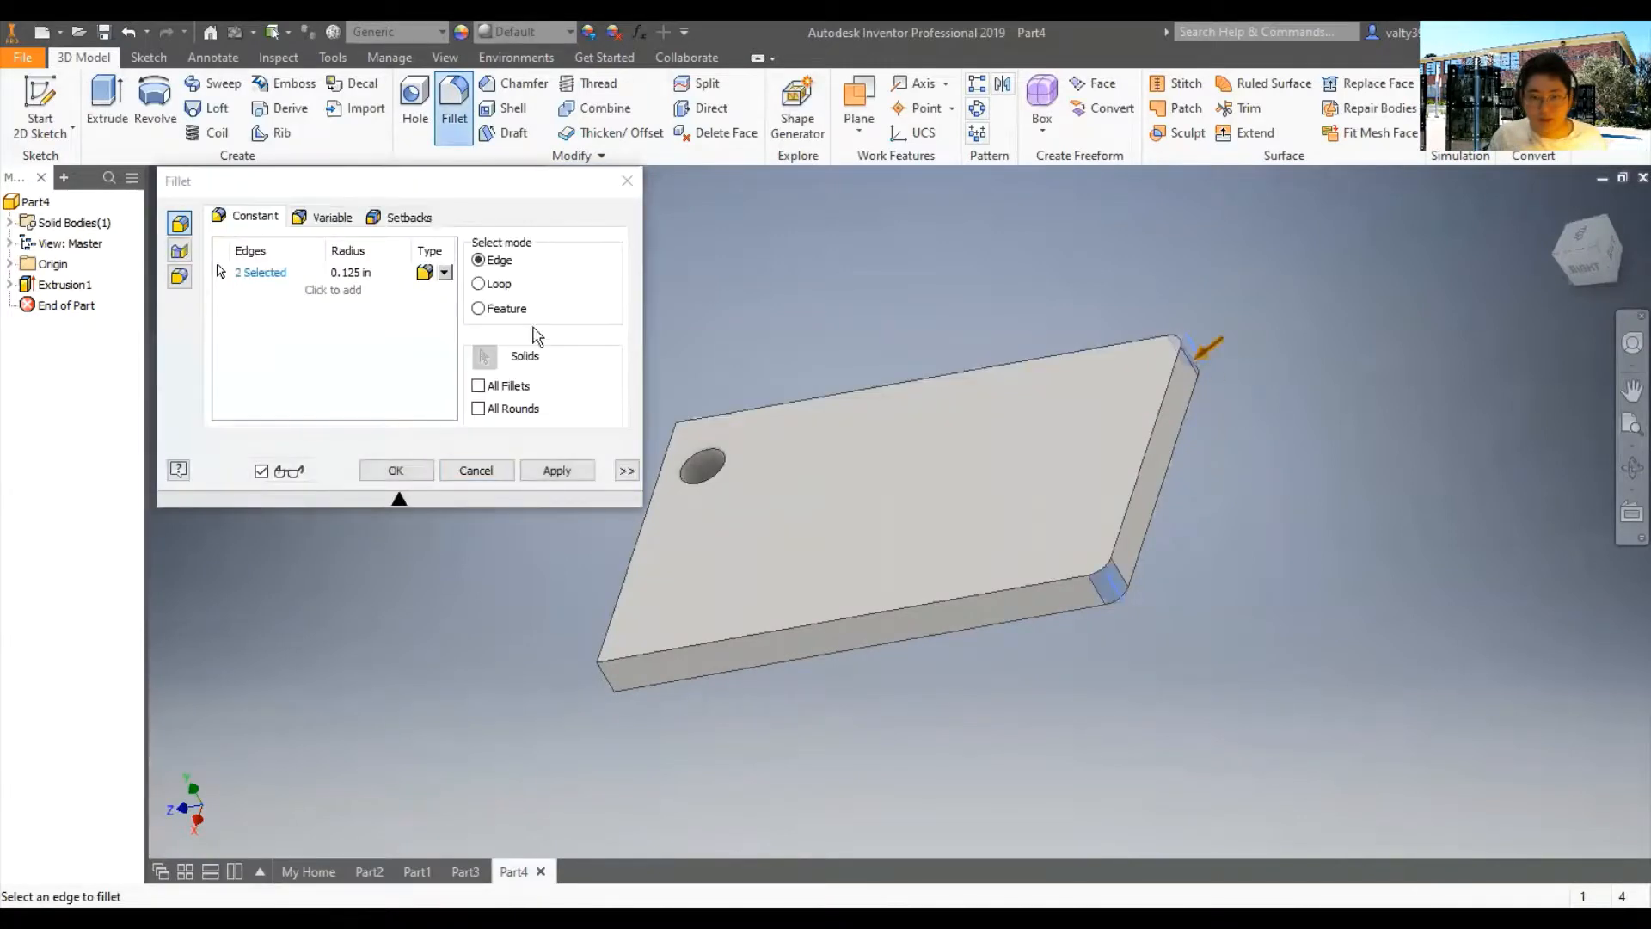
pyautogui.click(361, 271)
pyautogui.write('0.2')
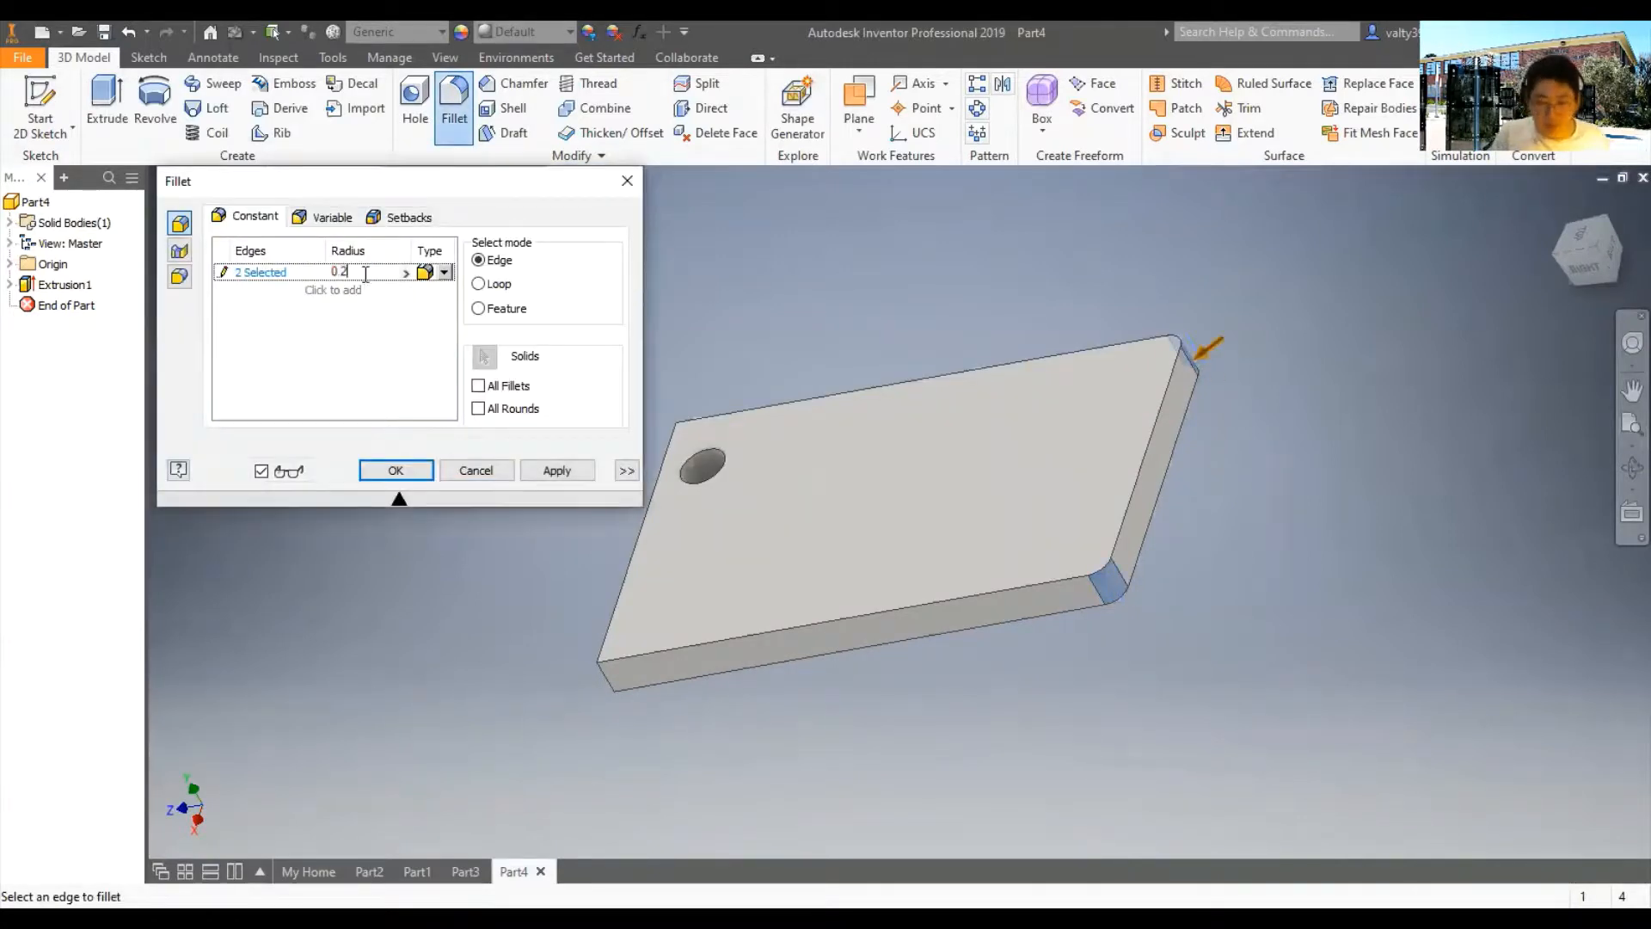
pyautogui.keyDown('shift'); pyautogui.moveTo(947, 395); pyautogui.dragTo(969, 448, button='middle'); pyautogui.keyUp('shift')
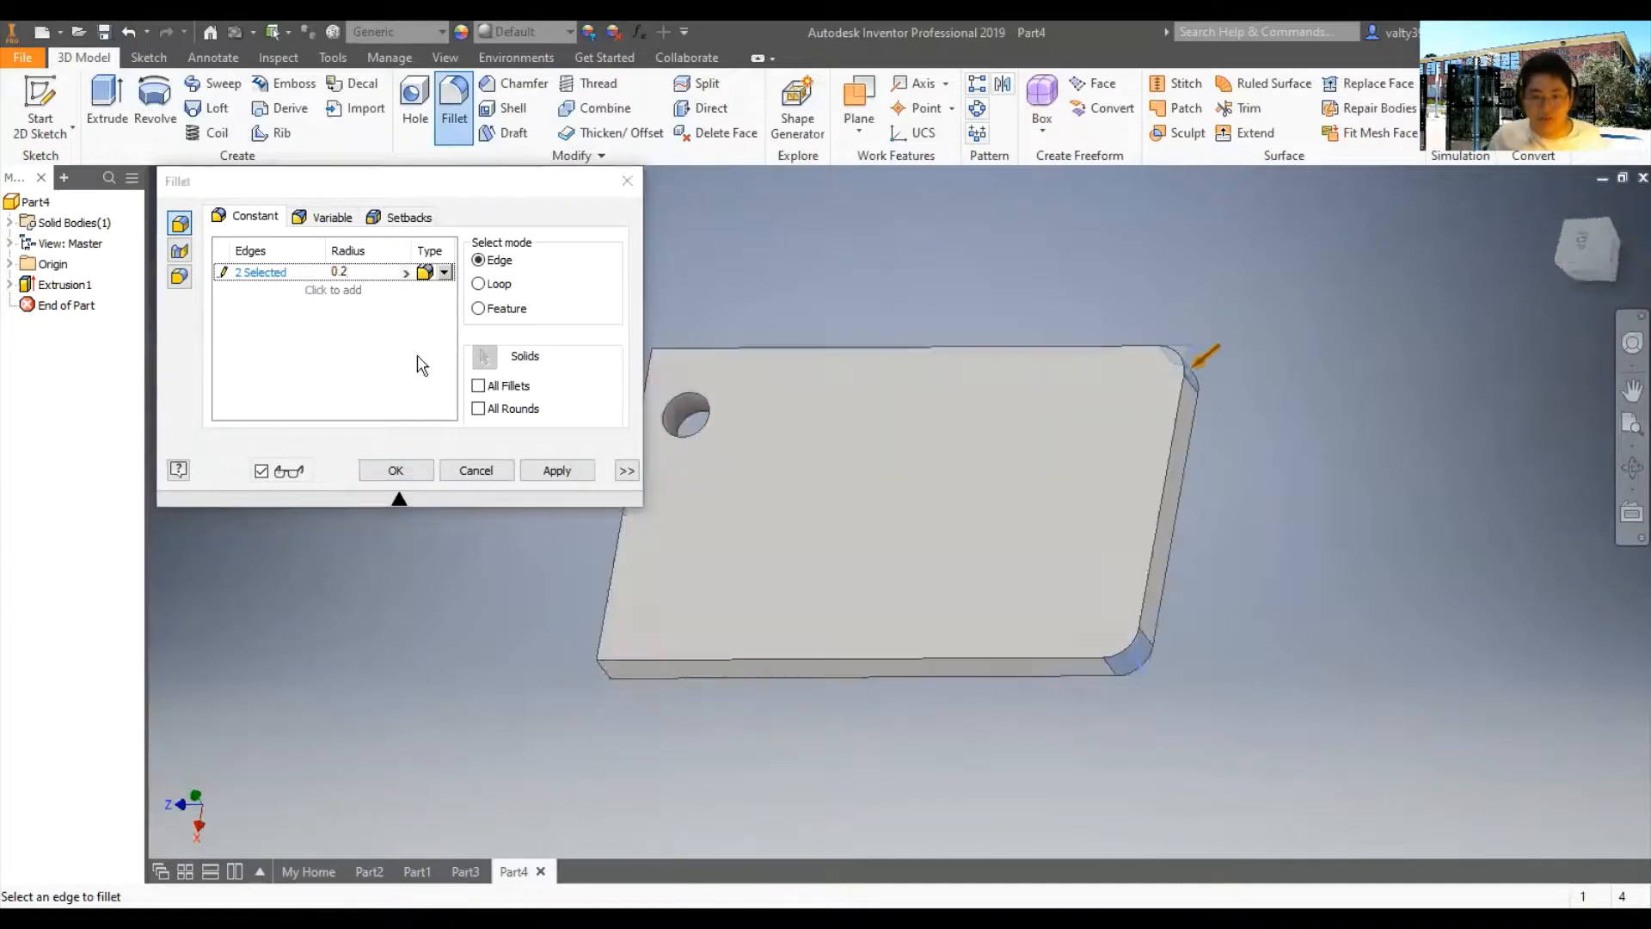
# Set the radius of the two corner fillets to 0.8 in and inspect the rounded end from several angles
pyautogui.click(363, 270)
pyautogui.write('0')
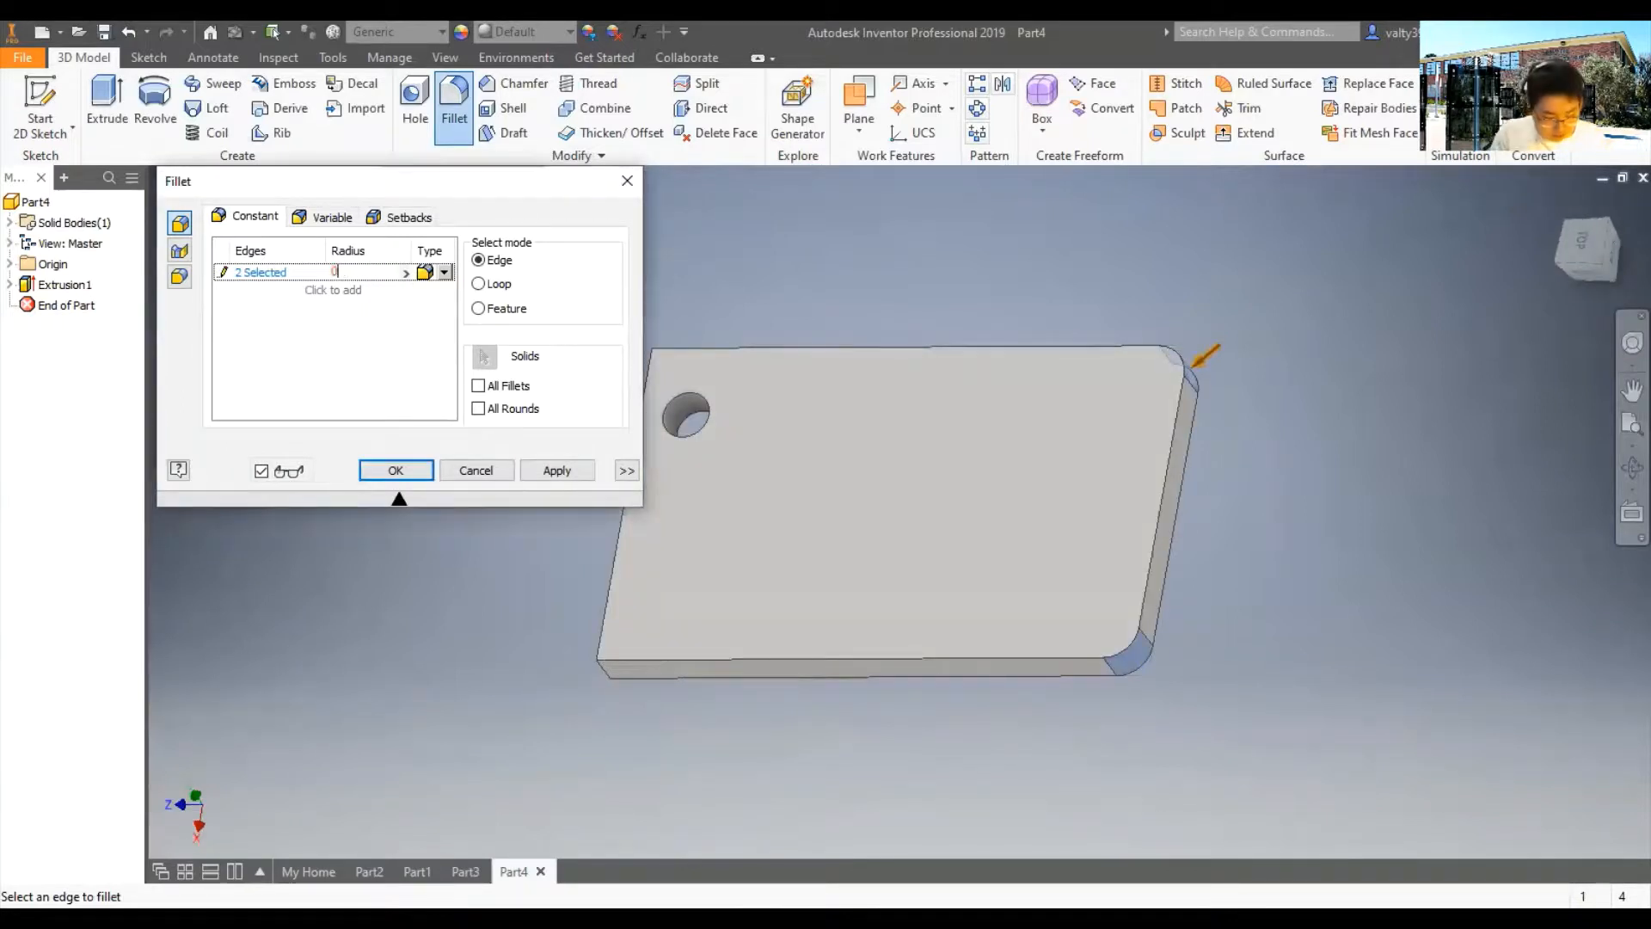
pyautogui.write('.8')
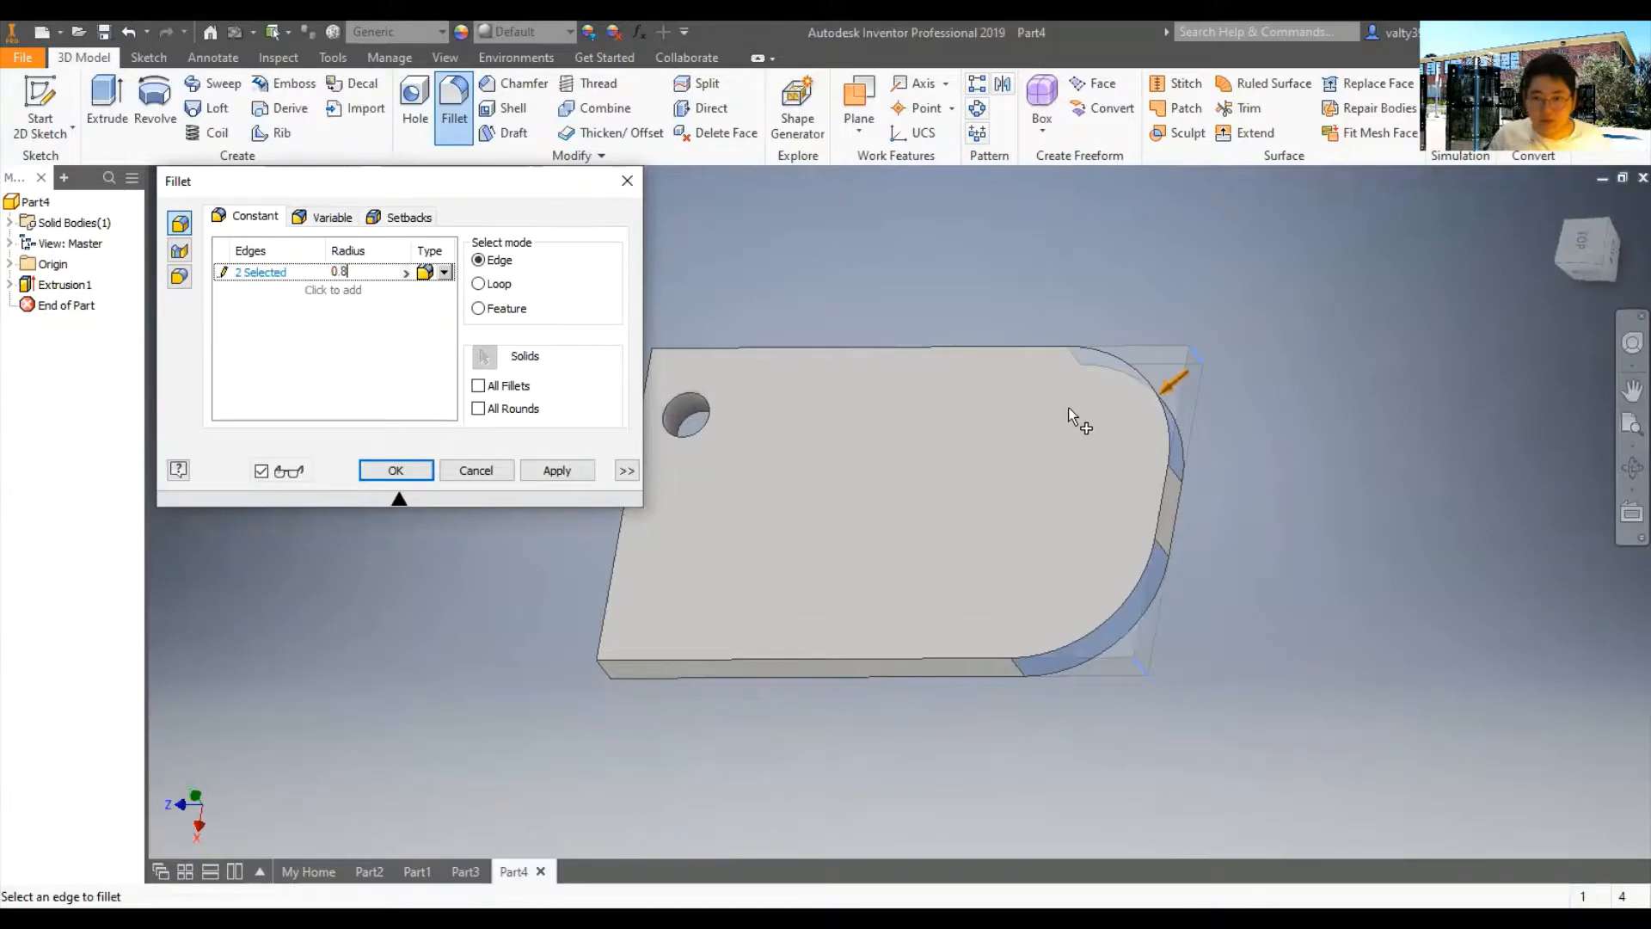
pyautogui.keyDown('shift'); pyautogui.moveTo(1124, 461); pyautogui.dragTo(1178, 457, button='middle'); pyautogui.keyUp('shift')
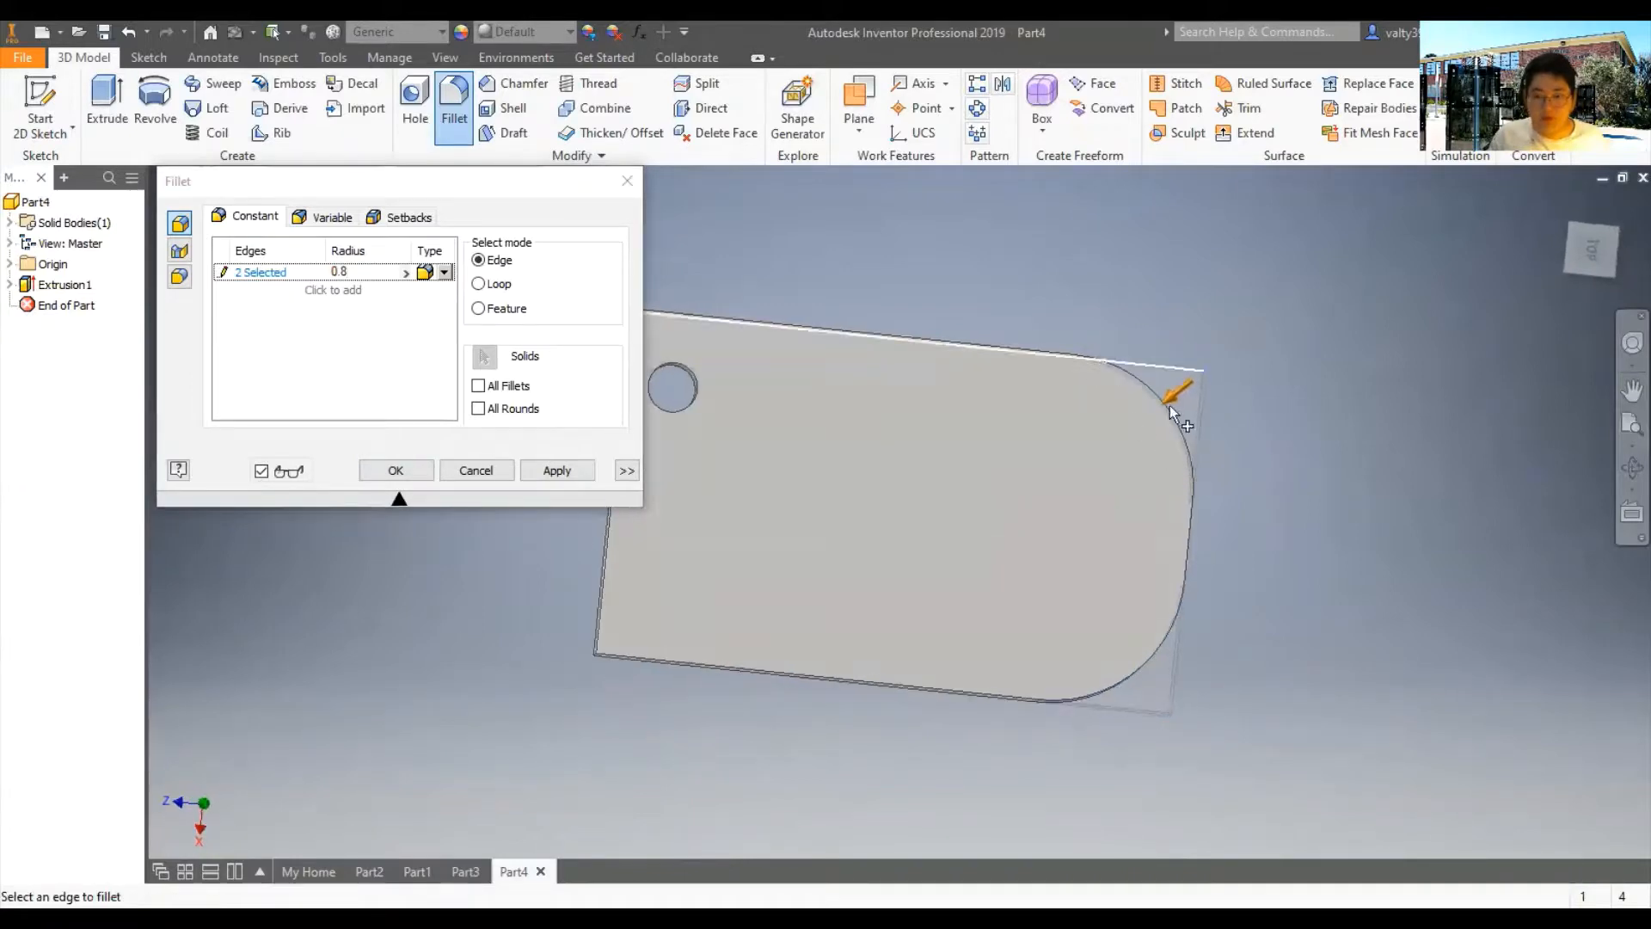
pyautogui.keyDown('shift'); pyautogui.moveTo(947, 597); pyautogui.dragTo(984, 545, button='middle'); pyautogui.keyUp('shift')
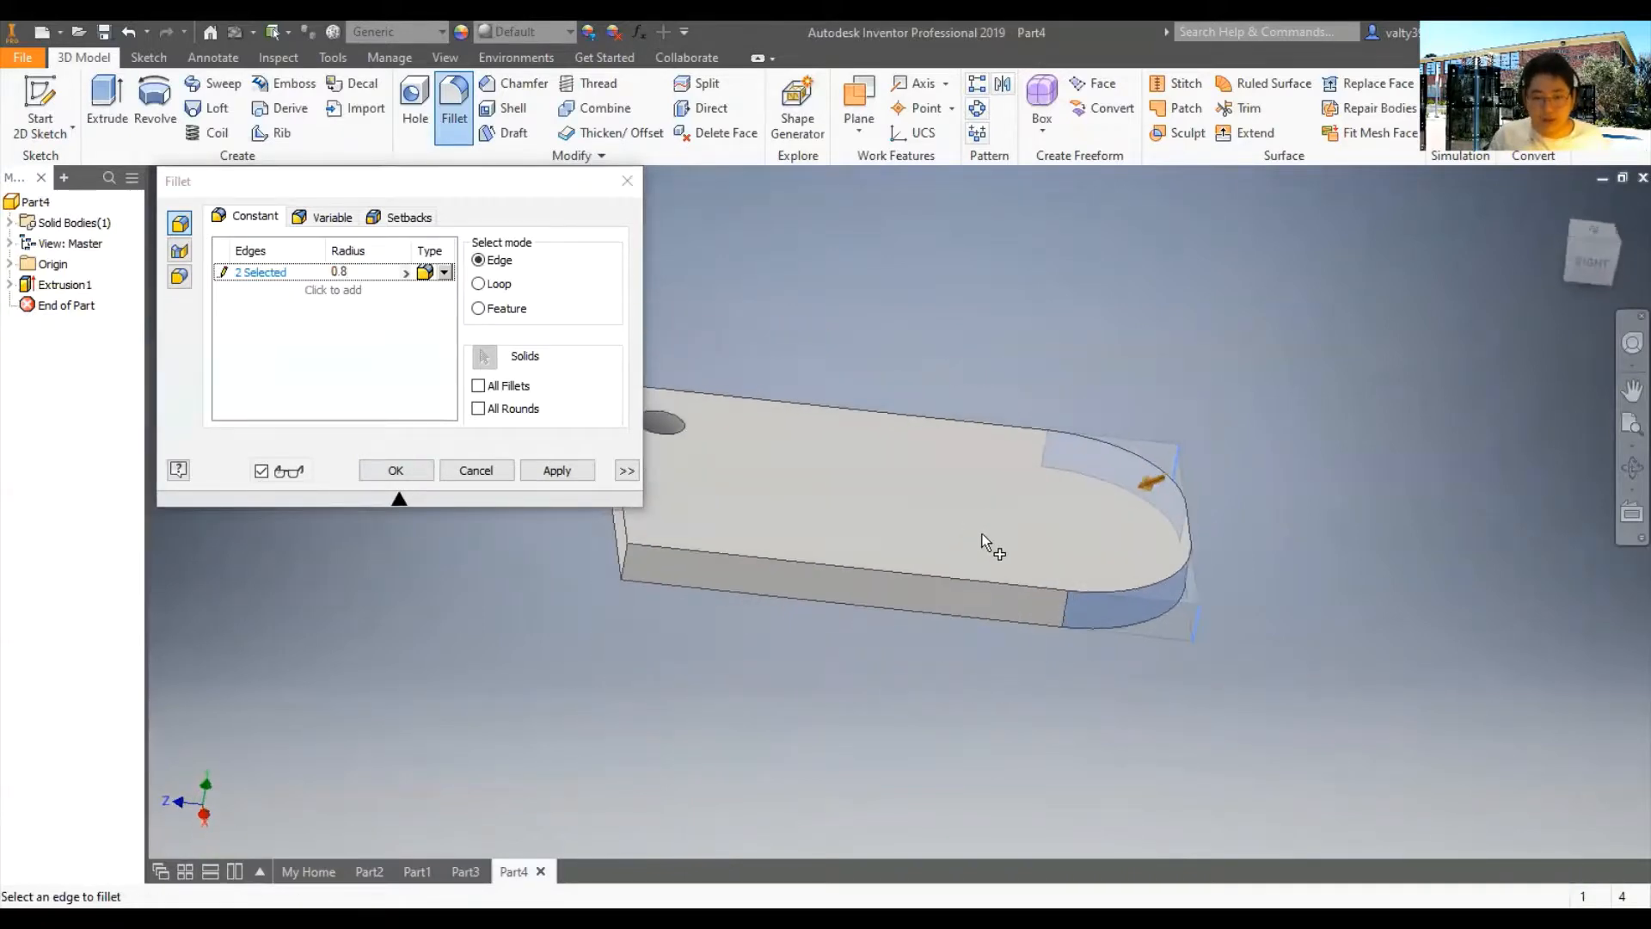
# Try adding two of the plate's long edges to the 0.8 in fillet, and cancel the Fillet command
pyautogui.click(854, 566)
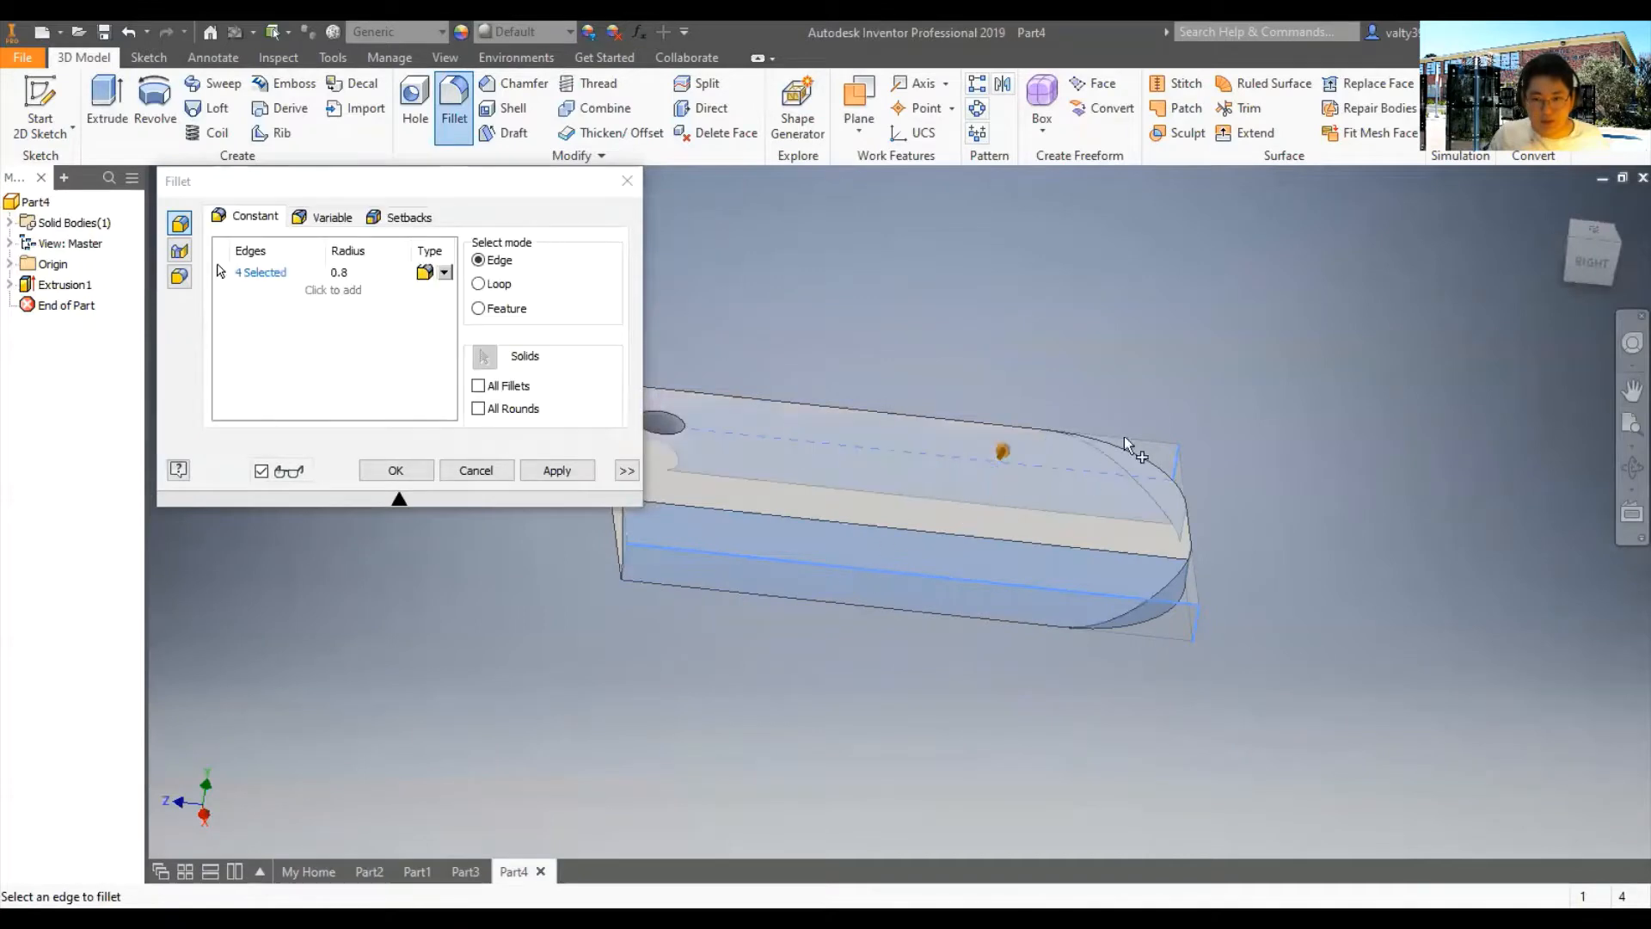
pyautogui.keyDown('shift'); pyautogui.moveTo(1123, 436); pyautogui.dragTo(1217, 438, button='middle'); pyautogui.keyUp('shift')
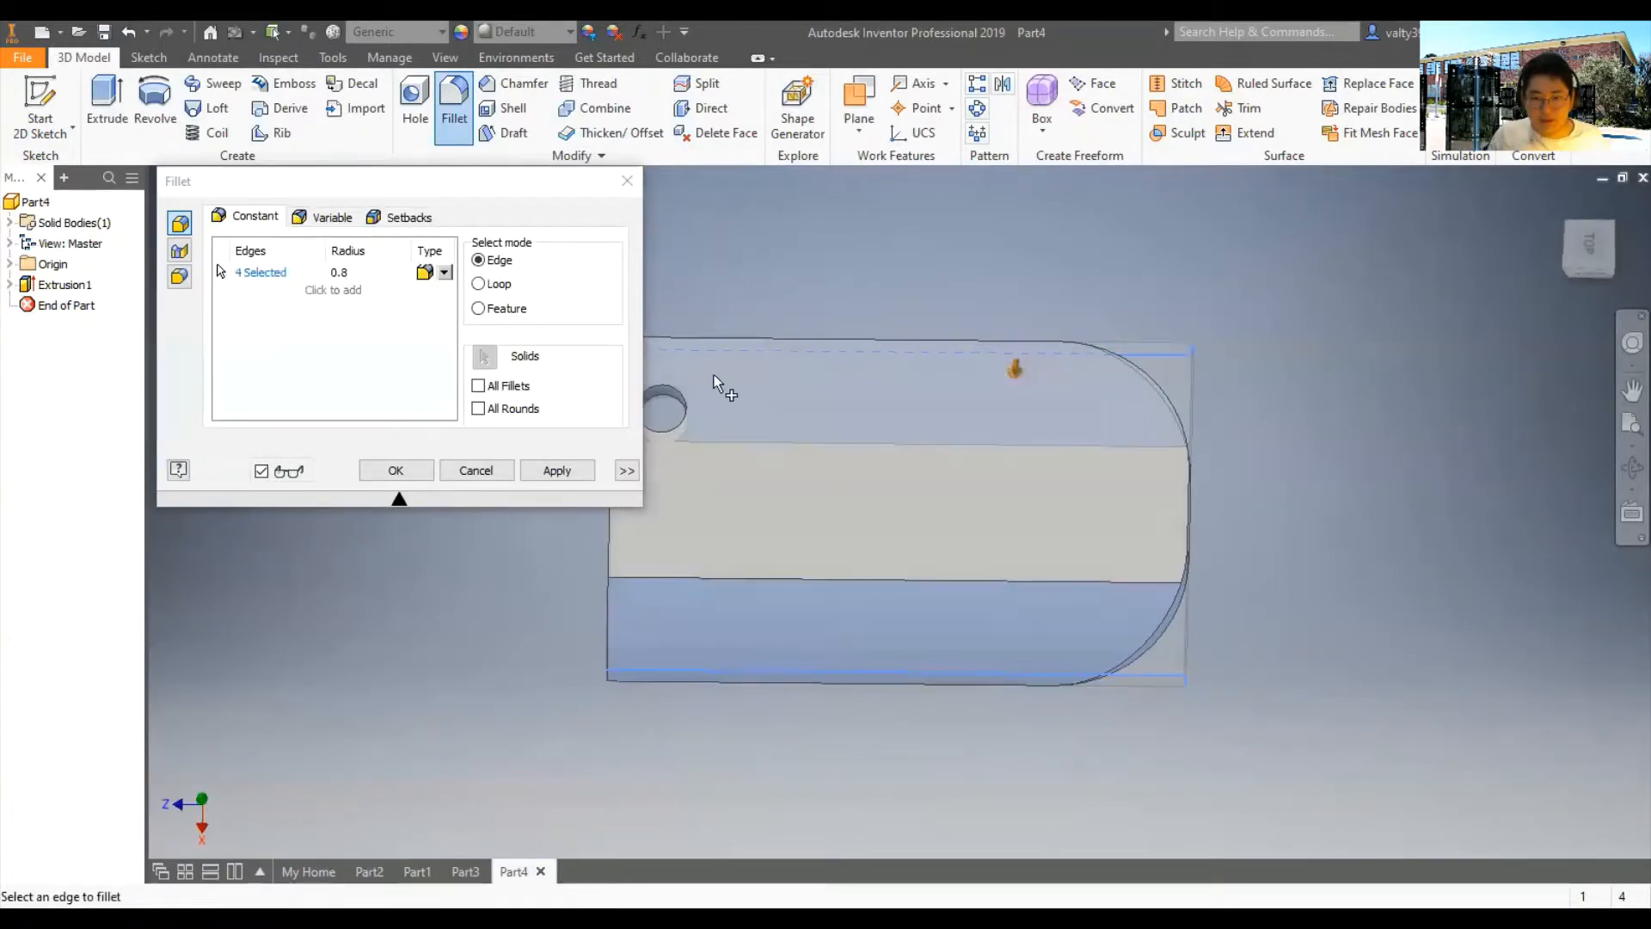
pyautogui.click(627, 183)
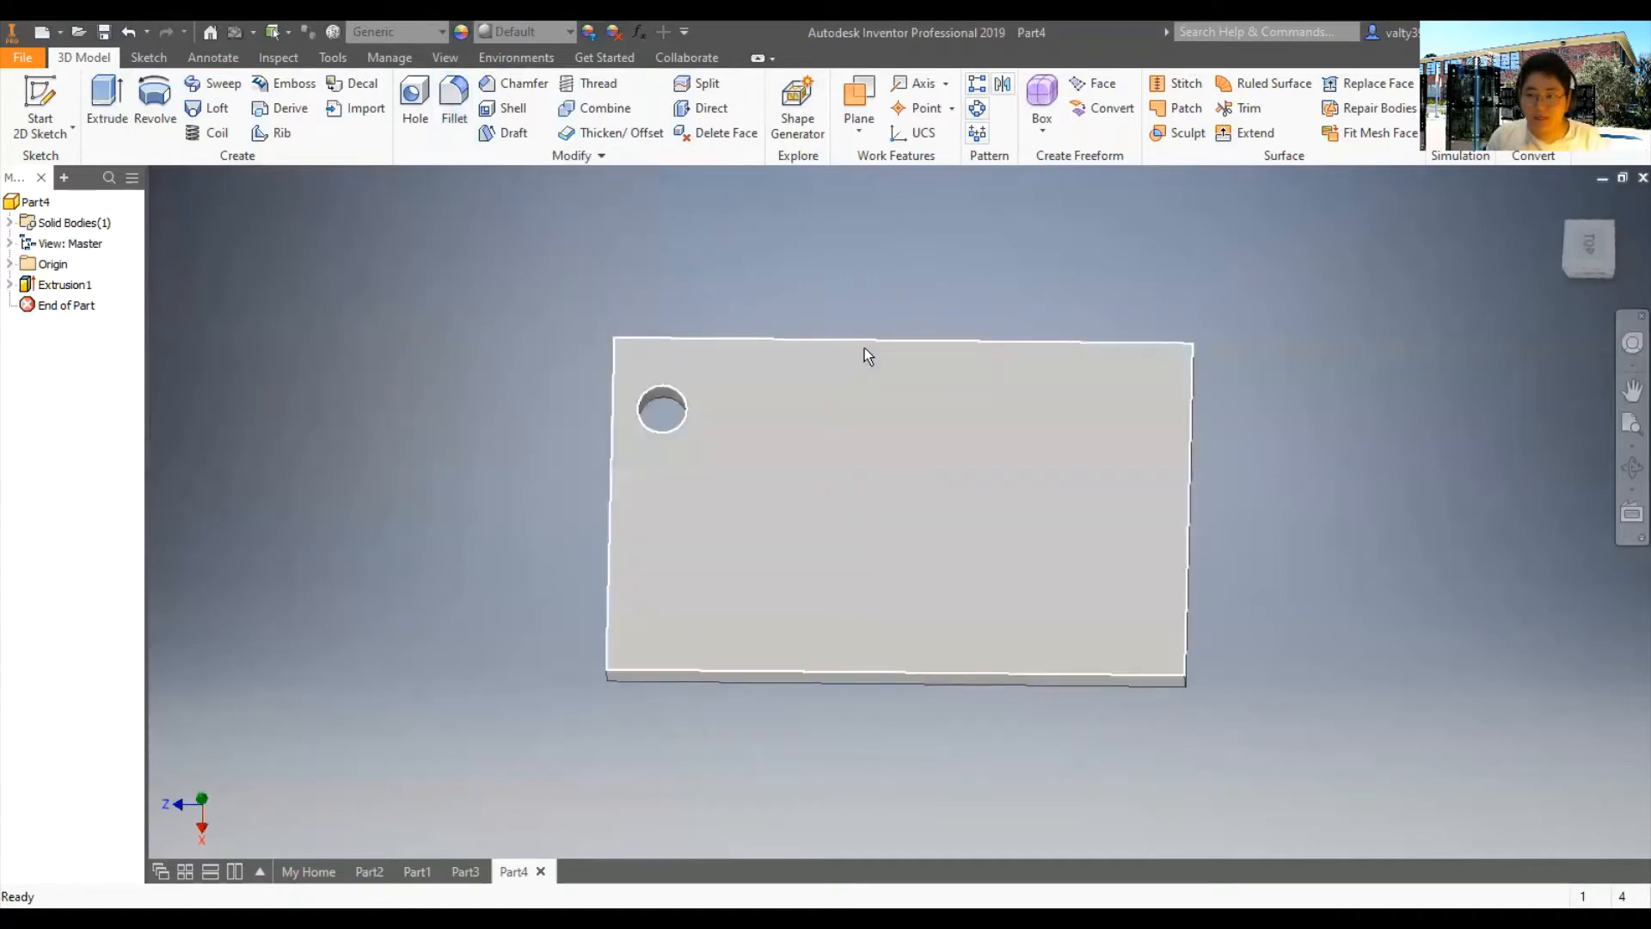
pyautogui.moveTo(896, 380)
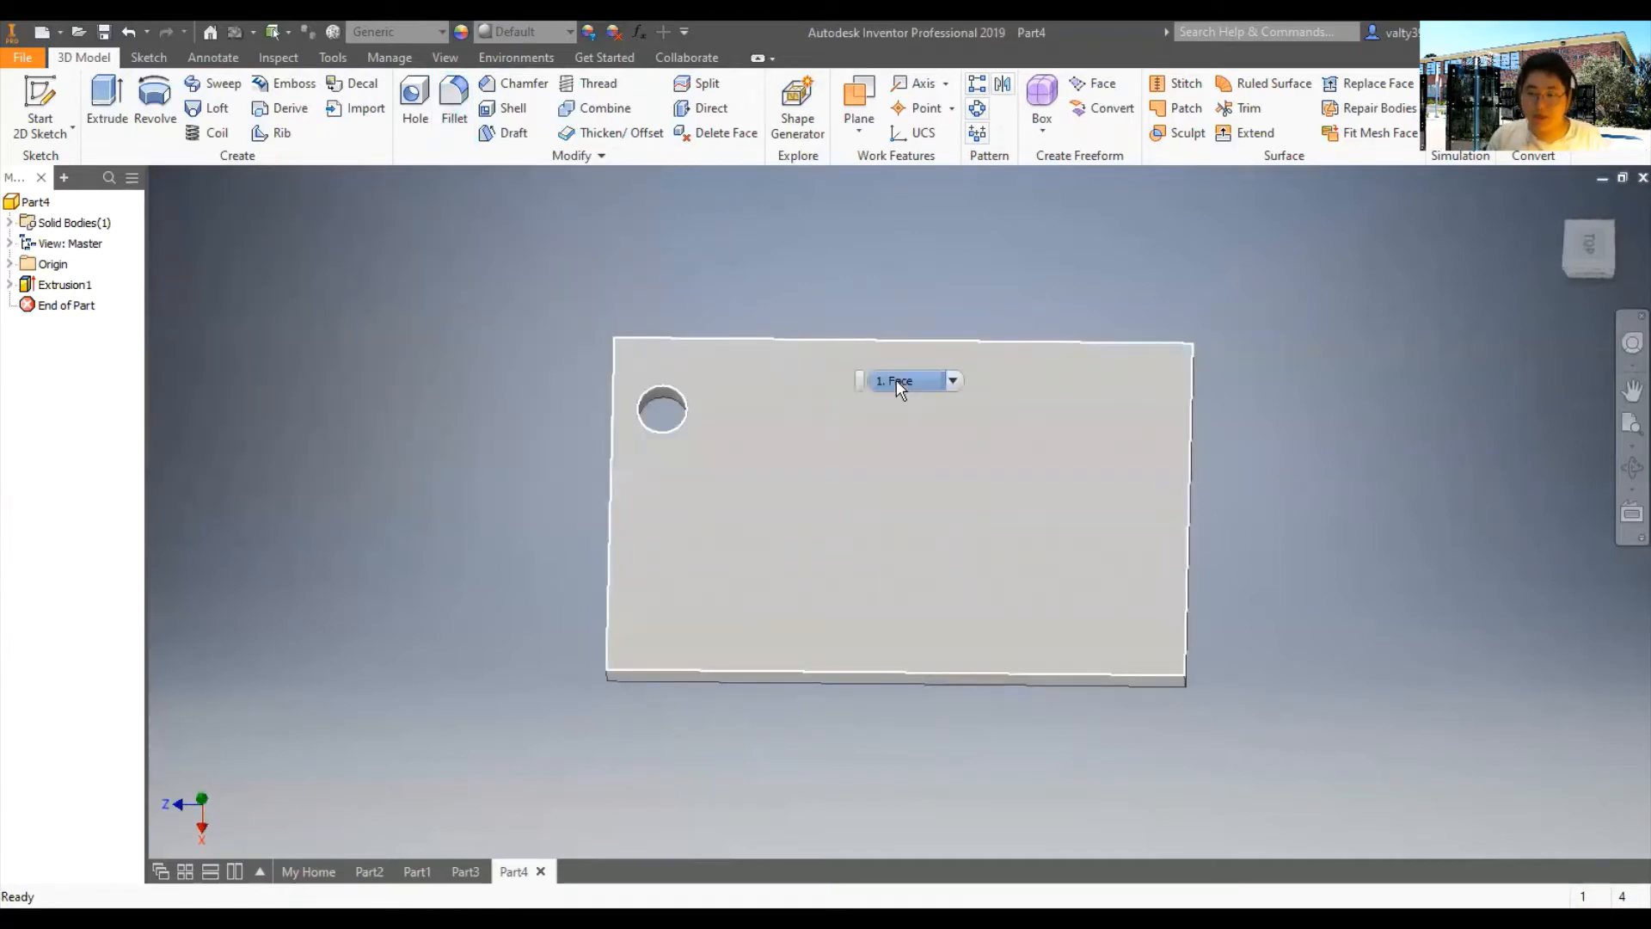